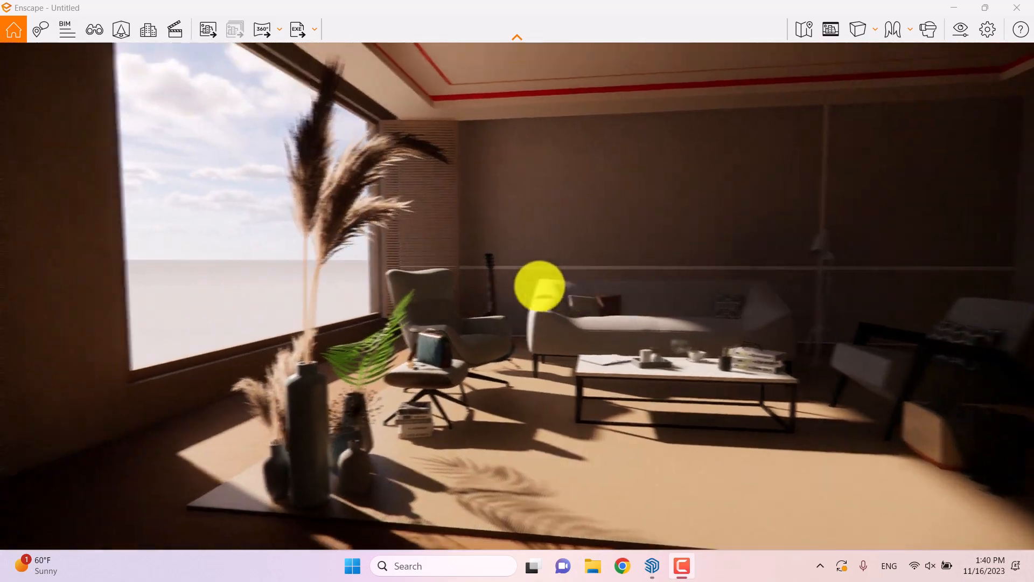
- Start creating a new camera view that faces the living room's back wall, with the window, sofa and armchairs in frame
{"action": "left_click_drag", "start_coordinate": [540, 286], "coordinate": [541, 286]}
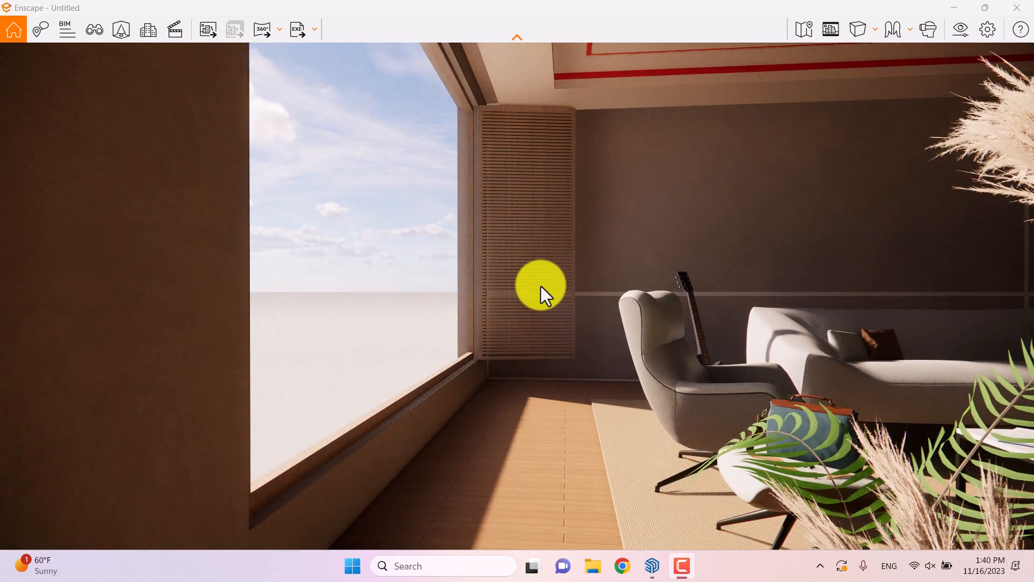
{"action": "key", "text": "c"}
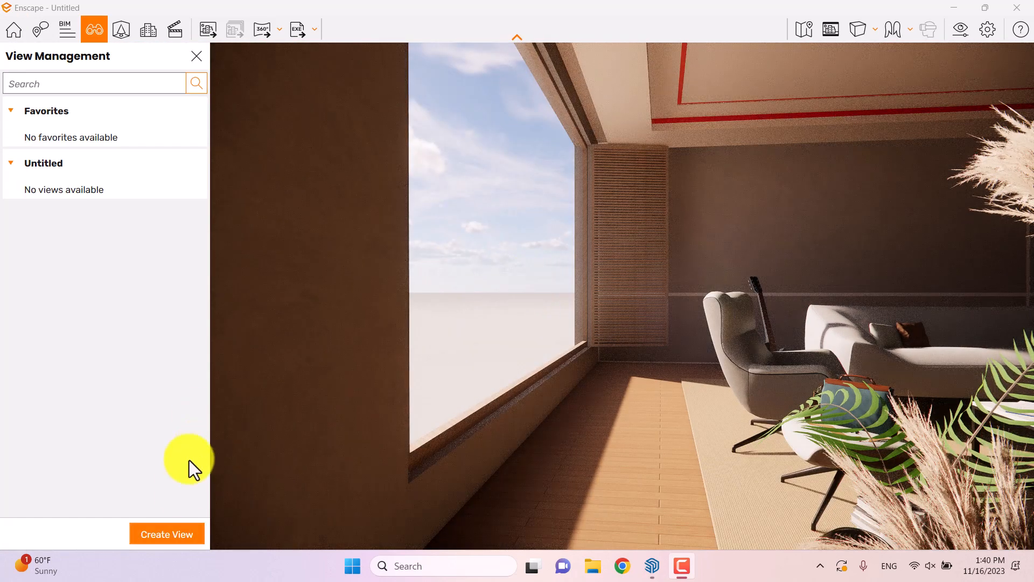
{"action": "left_click", "coordinate": [179, 535]}
{"action": "left_click_drag", "start_coordinate": [458, 293], "coordinate": [448, 298]}
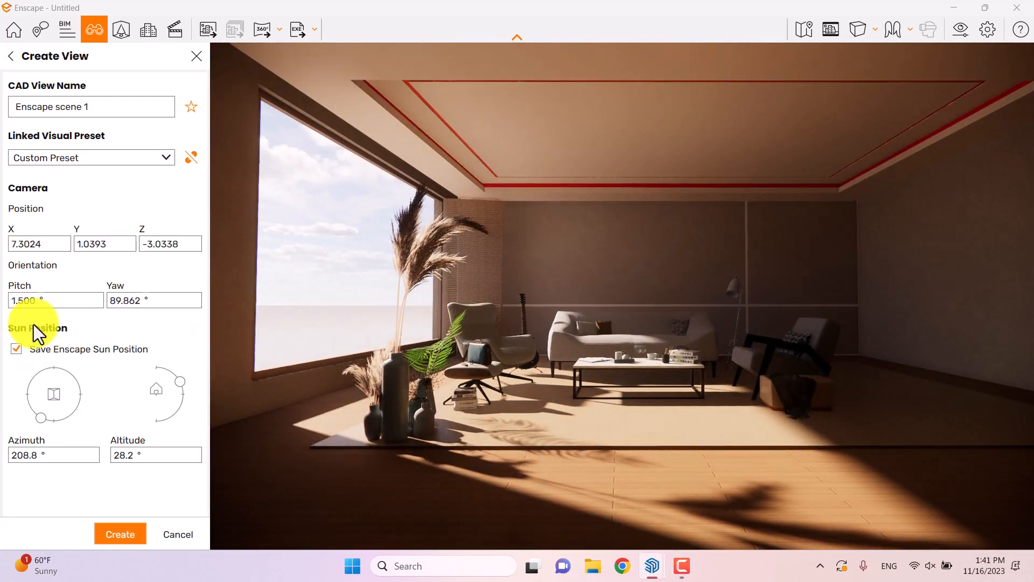
- Set the new view's camera orientation to 0° pitch and 90° yaw
{"action": "double_click", "coordinate": [29, 302]}
{"action": "type", "text": "0"}
{"action": "key", "text": "Return"}
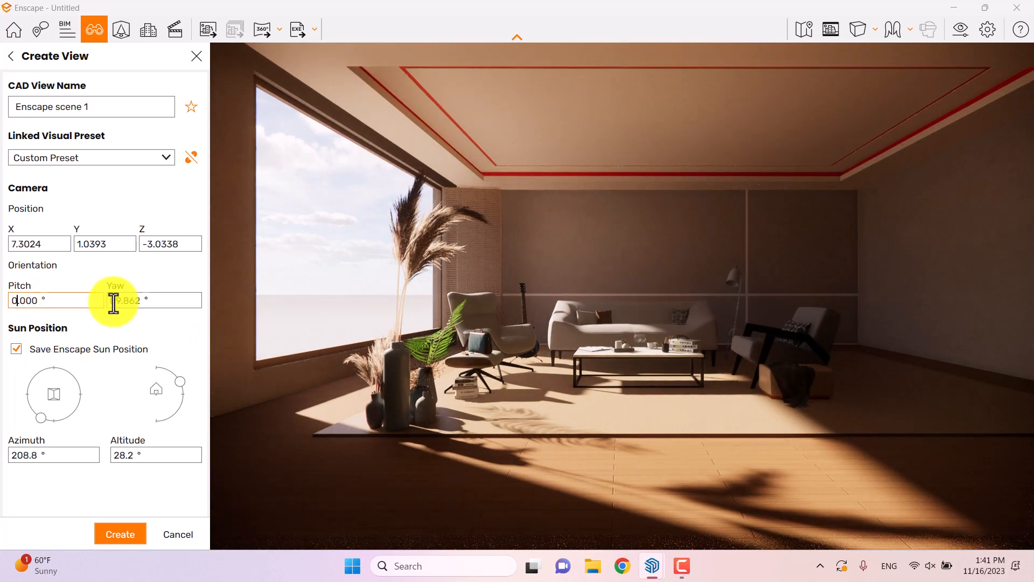
{"action": "double_click", "coordinate": [118, 301]}
{"action": "type", "text": "90"}
{"action": "key", "text": "Return"}
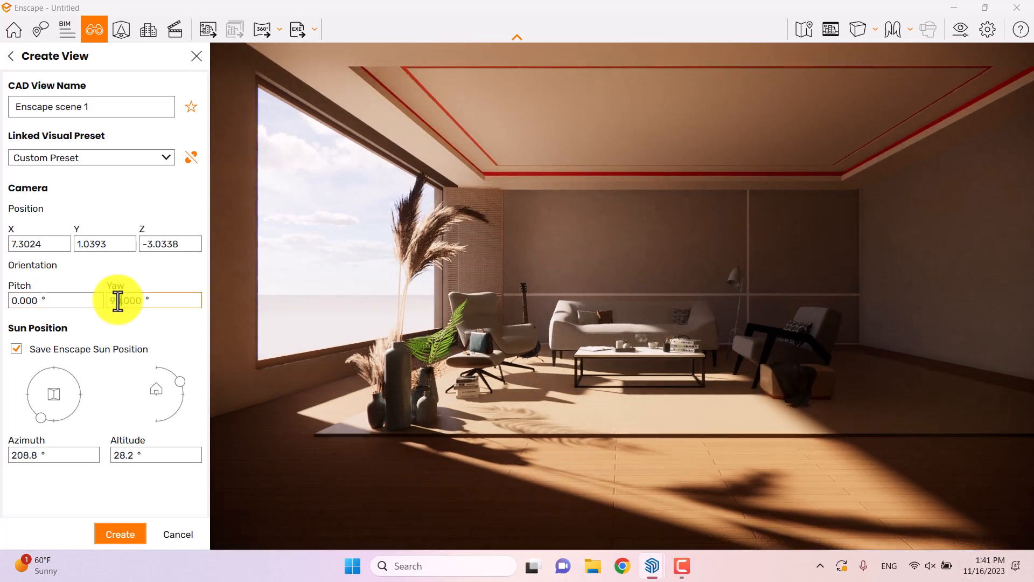
- Unlink the visual preset from the view, name it "Enscape 1" and mark it as a favorite
{"action": "left_click", "coordinate": [192, 159]}
{"action": "left_click_drag", "start_coordinate": [120, 107], "coordinate": [2, 121]}
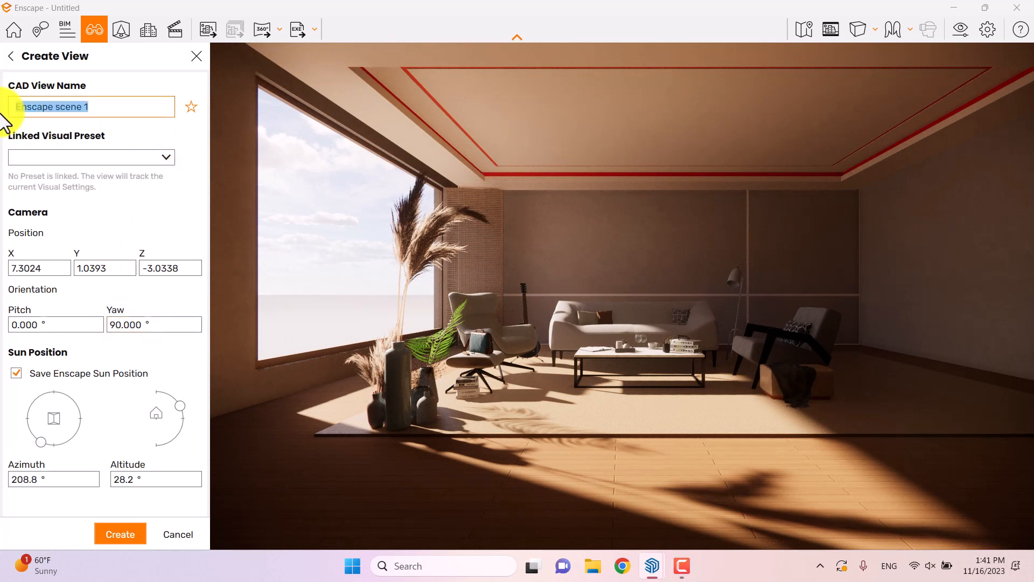
{"action": "type", "text": "E"}
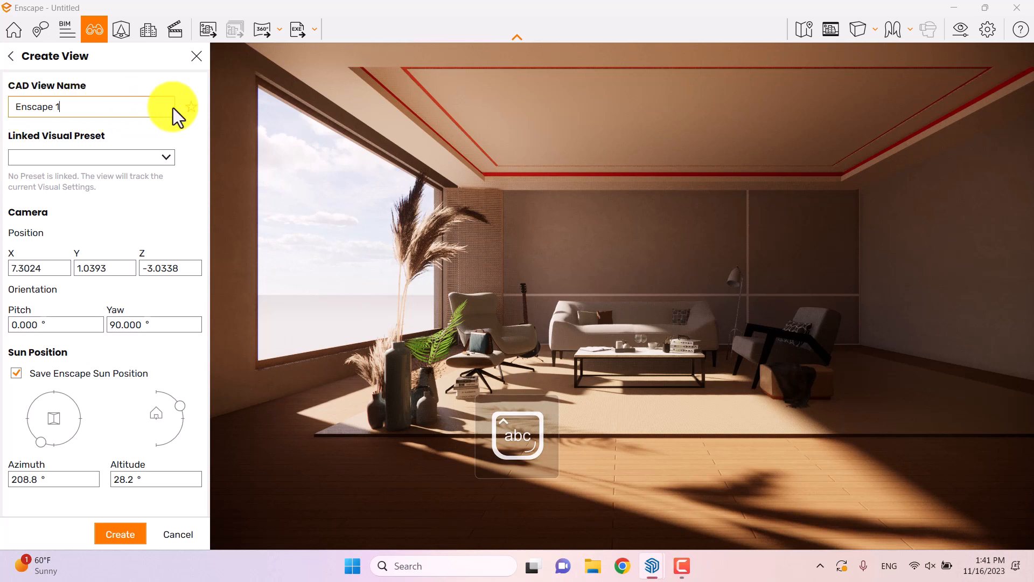
{"action": "left_click", "coordinate": [192, 107]}
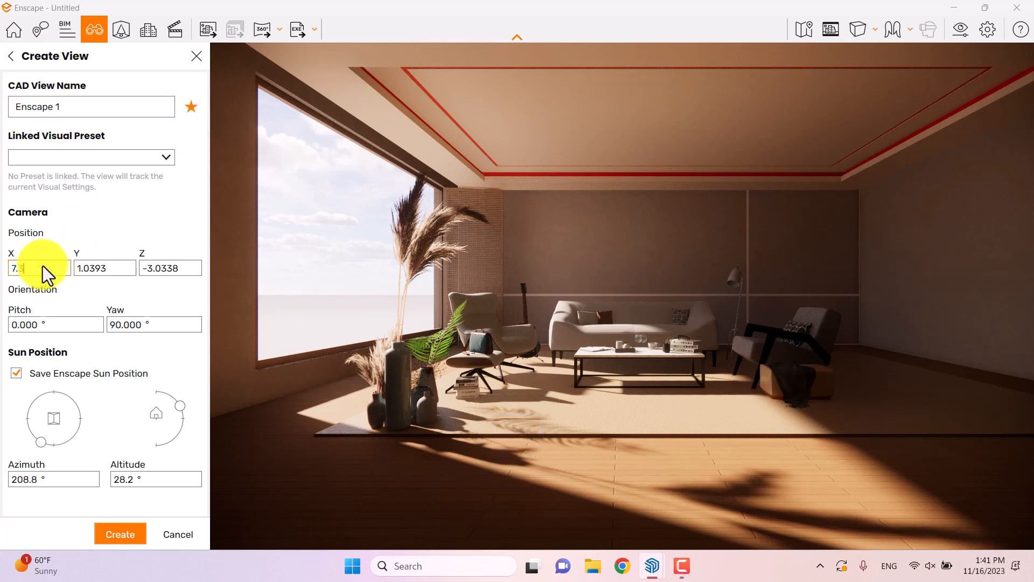
- Set the camera position to X 7.3, Y 1 and Z -3
{"action": "left_click", "coordinate": [78, 266]}
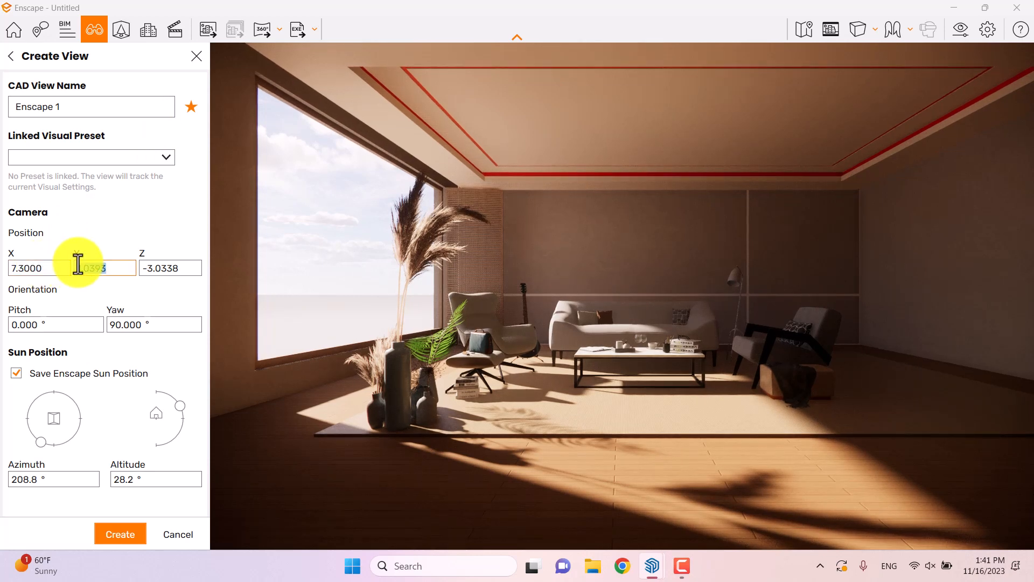
{"action": "type", "text": "1"}
{"action": "key", "text": "Tab"}
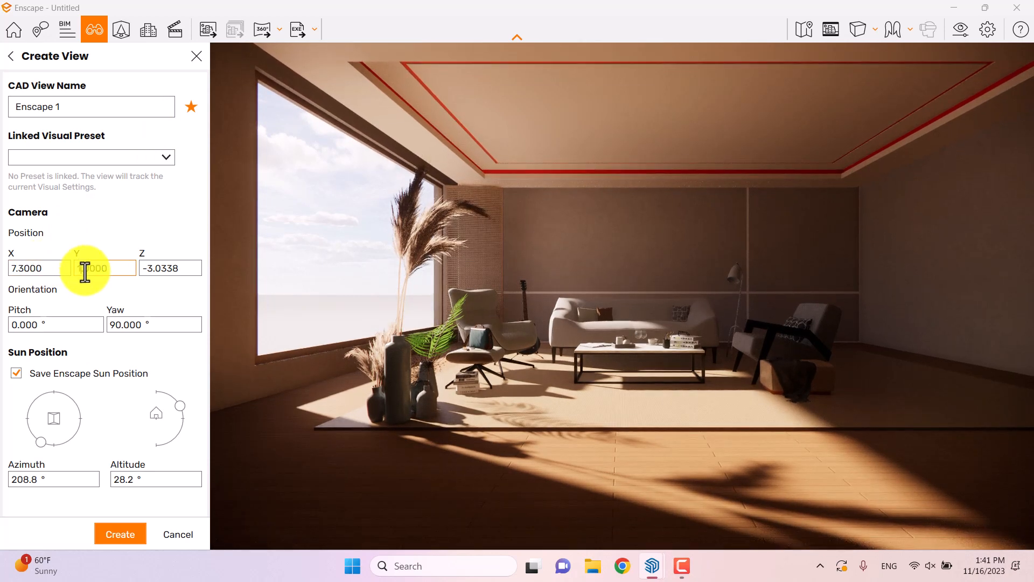
{"action": "left_click", "coordinate": [161, 270]}
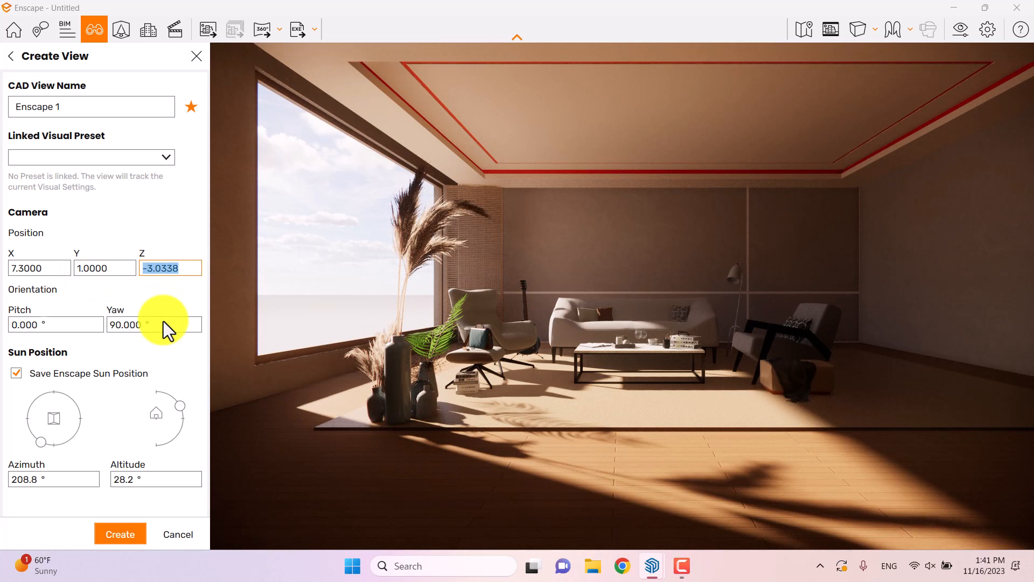
{"action": "type", "text": "-3"}
{"action": "key", "text": "Return"}
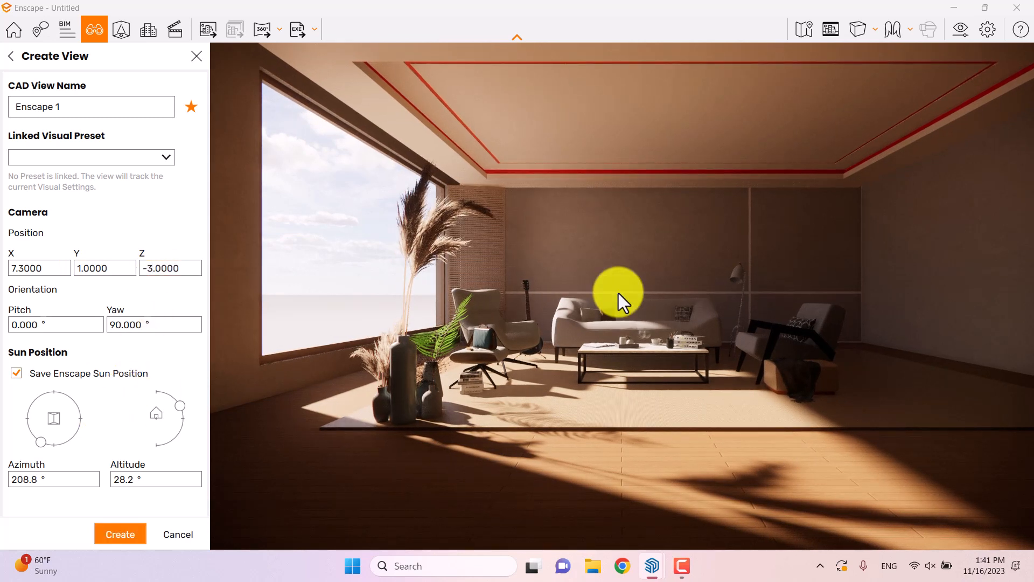
- Set the view's sun position to 19.1° altitude and 204.7° azimuth
{"action": "right_click_drag", "start_coordinate": [619, 293], "coordinate": [618, 292], "text": "shift"}
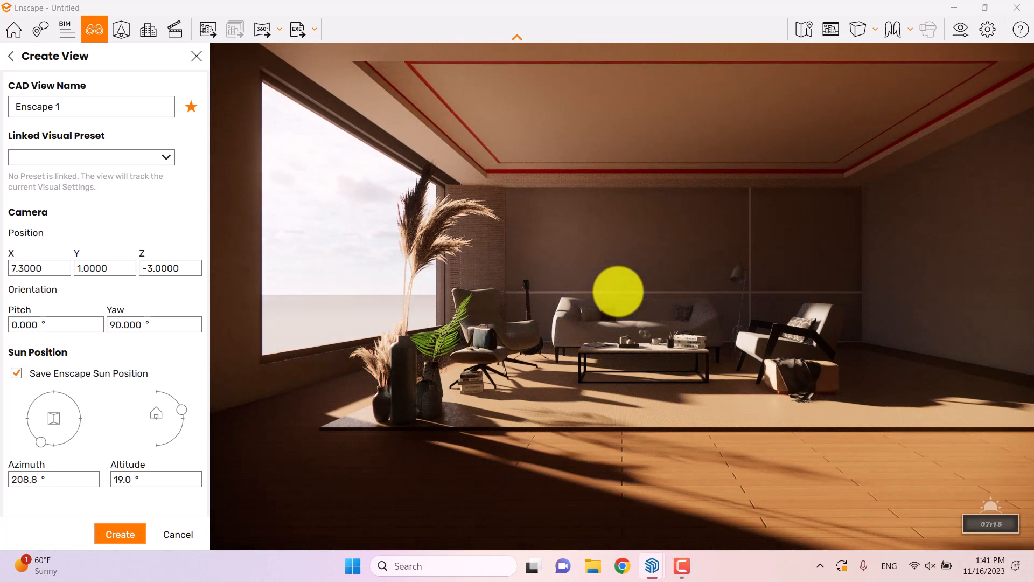
{"action": "left_click", "coordinate": [128, 477]}
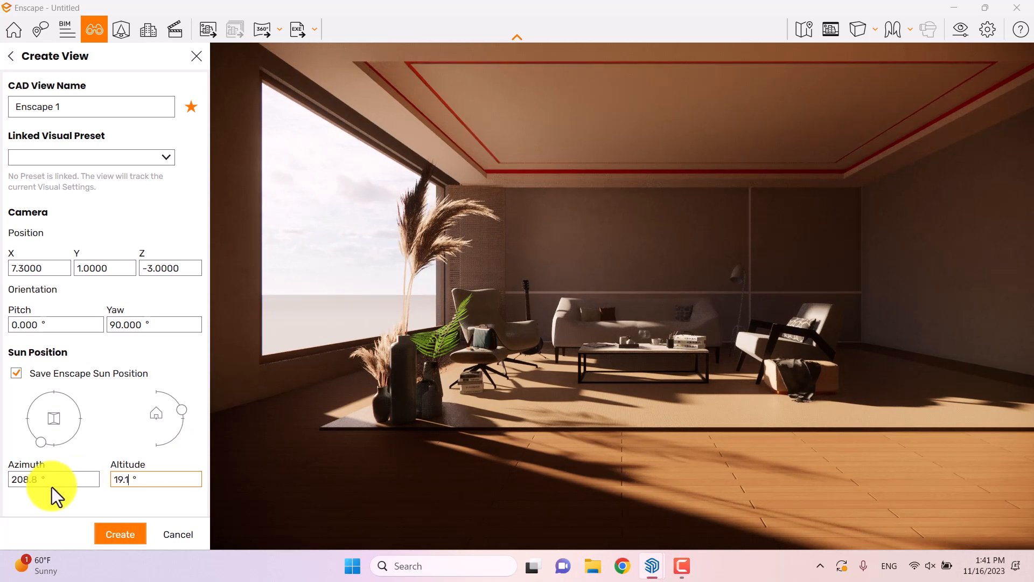
{"action": "left_click_drag", "start_coordinate": [40, 443], "coordinate": [31, 467]}
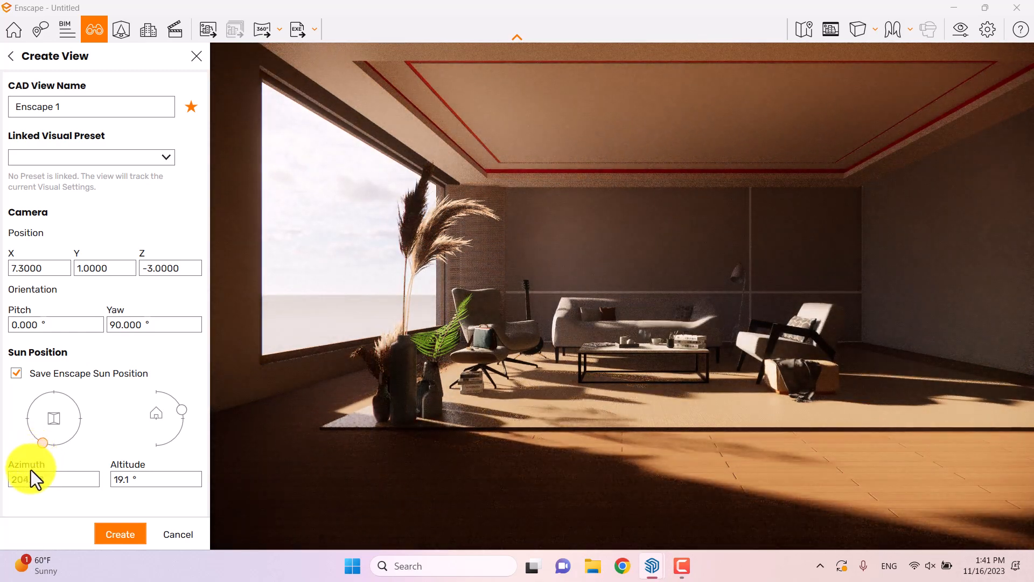
{"action": "double_click", "coordinate": [27, 479]}
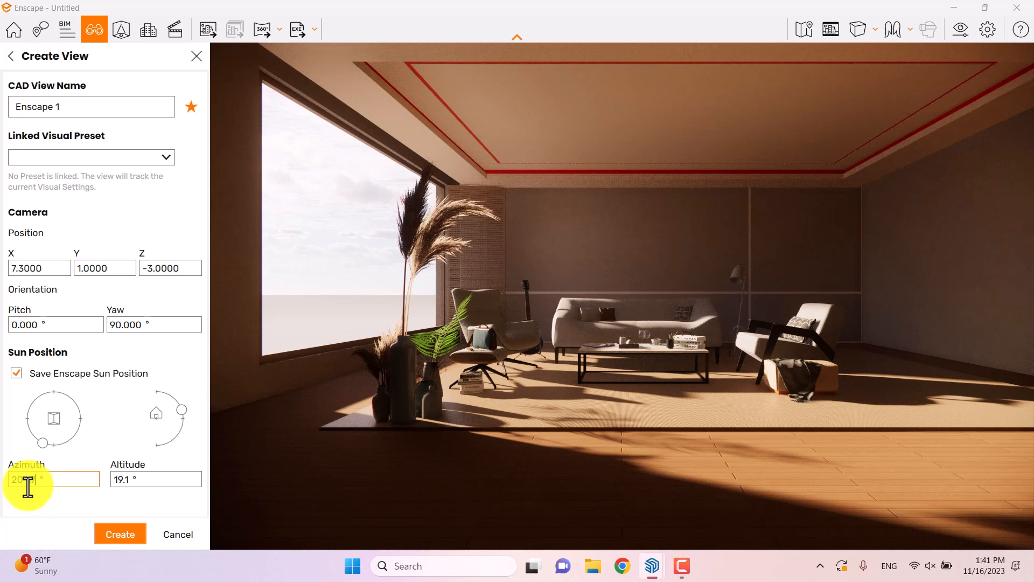
{"action": "type", "text": "204.7"}
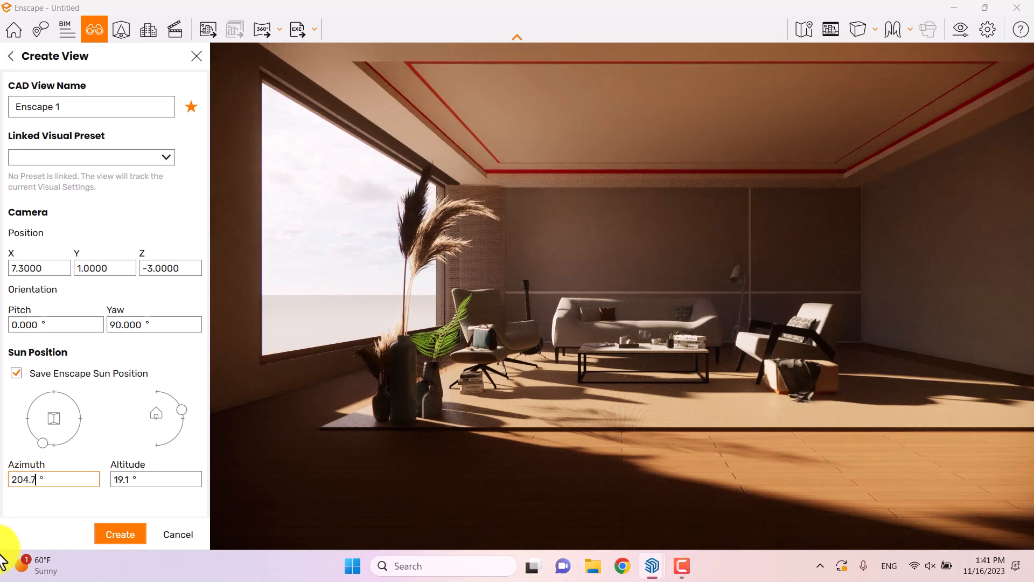
- Create the view and load Enscape 1 from the favorites
{"action": "left_click", "coordinate": [102, 531]}
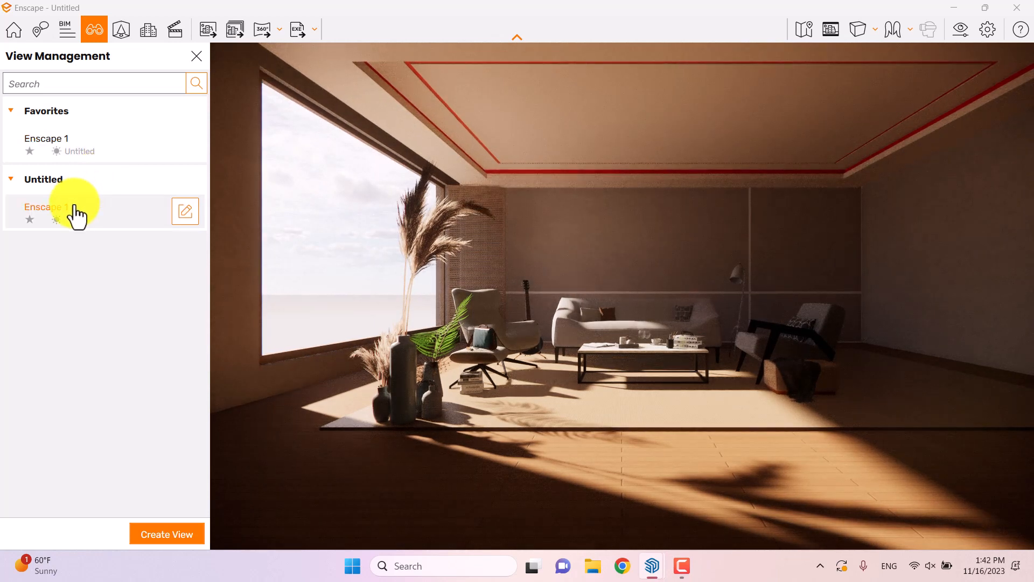
{"action": "left_click", "coordinate": [65, 146]}
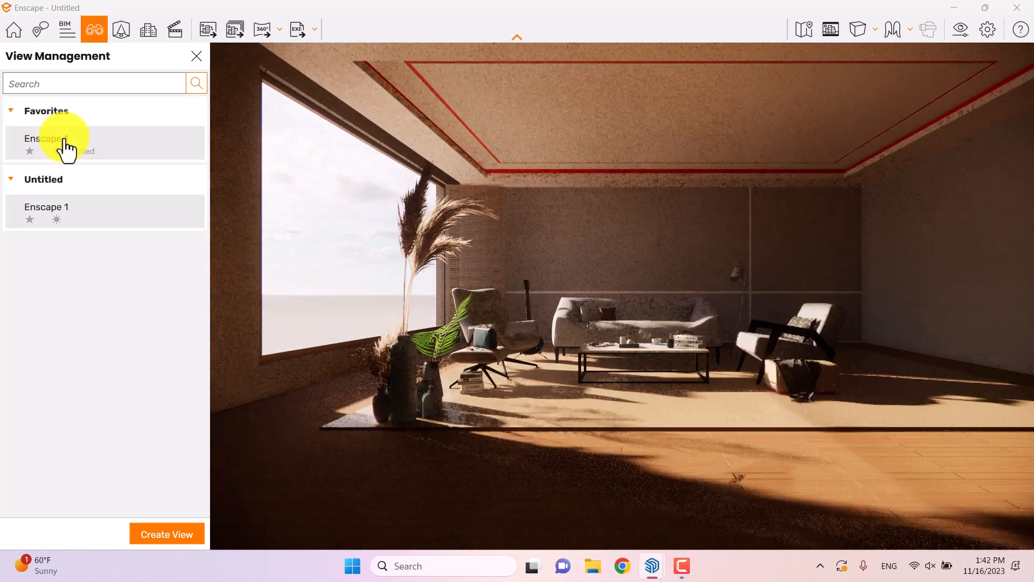
{"action": "left_click", "coordinate": [197, 62]}
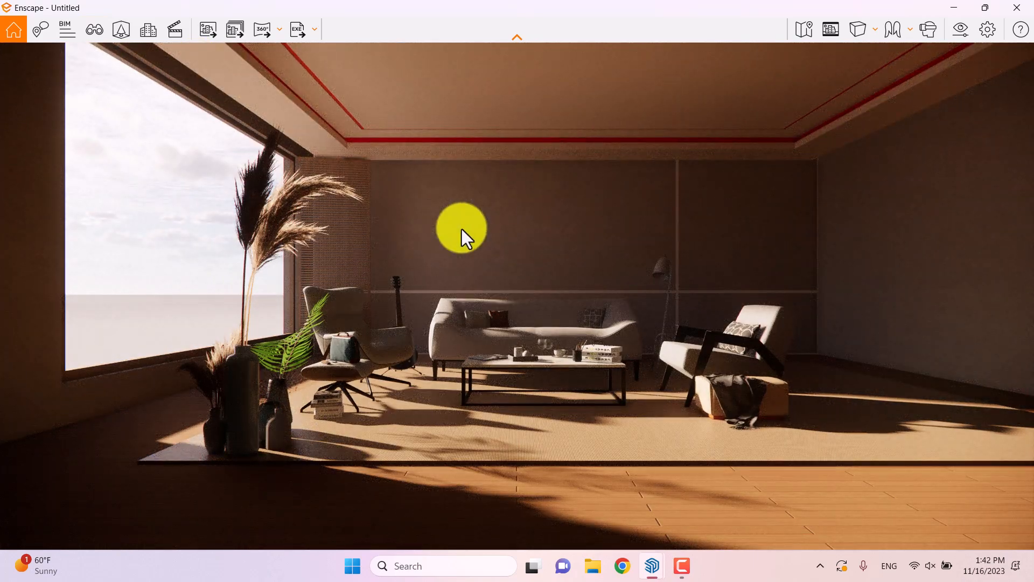
- Turn on the safe frame and set the camera projection to Two-Point
{"action": "left_click", "coordinate": [829, 32]}
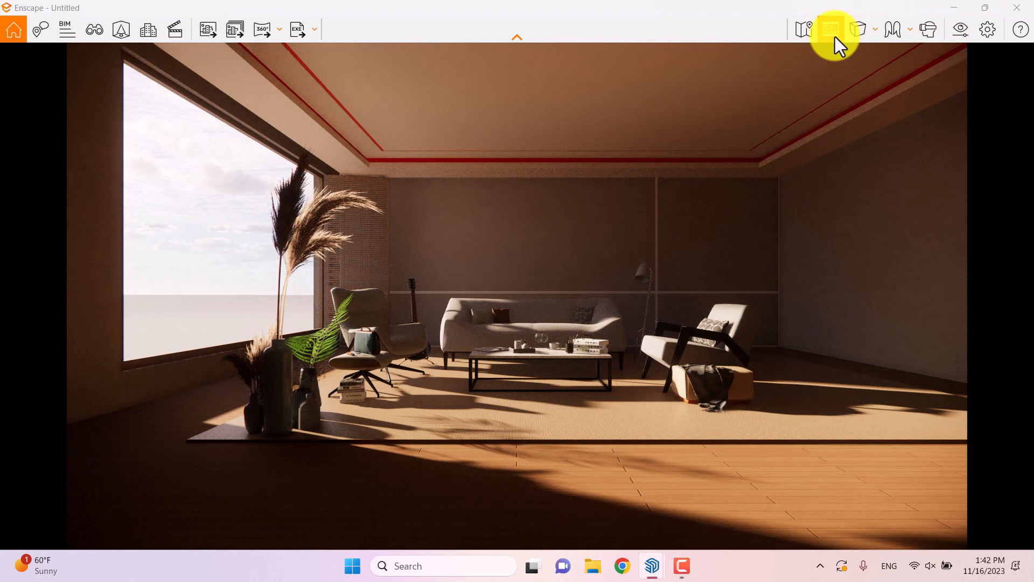
{"action": "left_click", "coordinate": [859, 33]}
{"action": "left_click", "coordinate": [878, 79]}
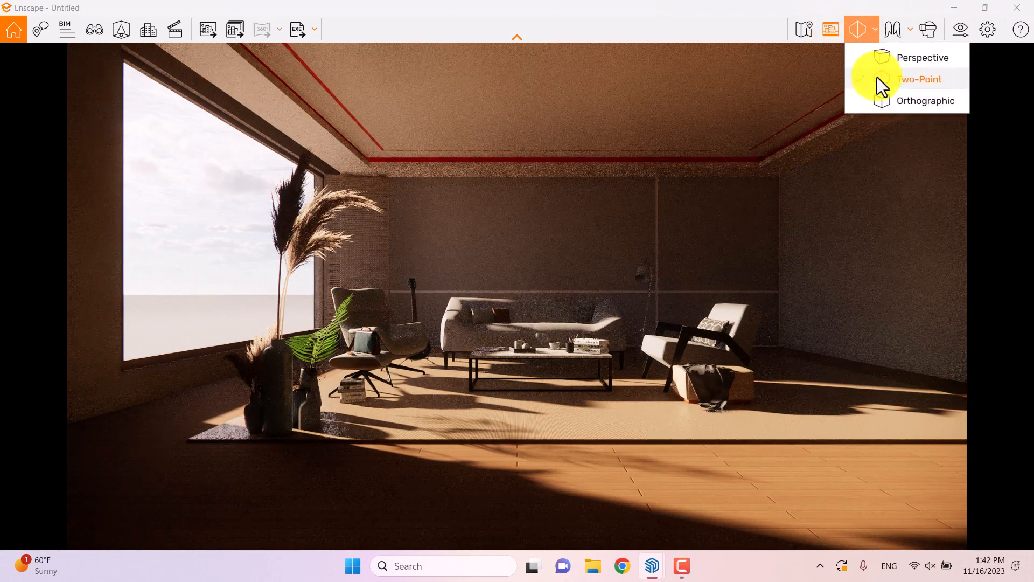
{"action": "left_click", "coordinate": [693, 87]}
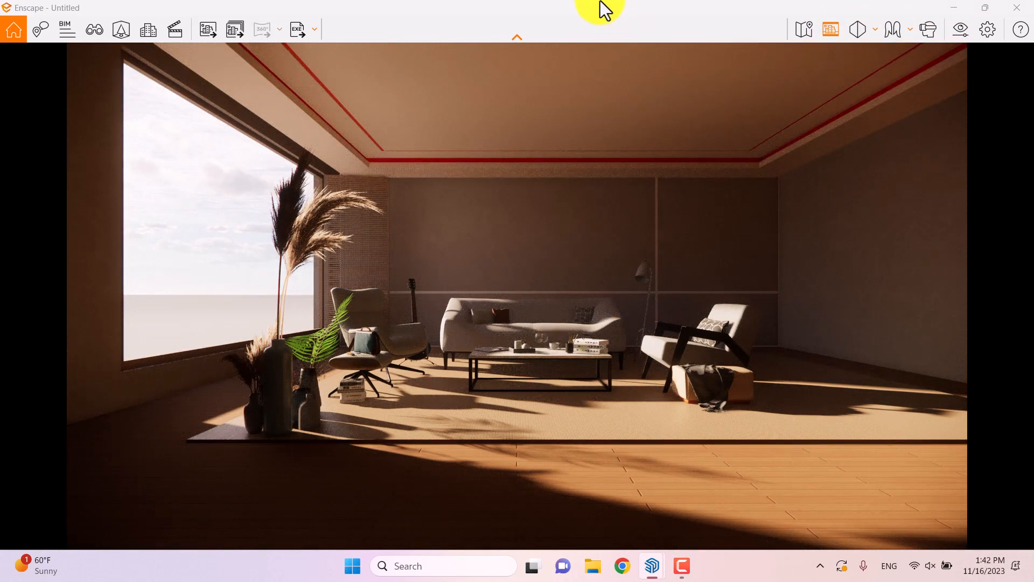
- Arrange the SketchUp and Enscape windows side by side, with the render on the right half
{"action": "left_click_drag", "start_coordinate": [651, 11], "coordinate": [1032, 129]}
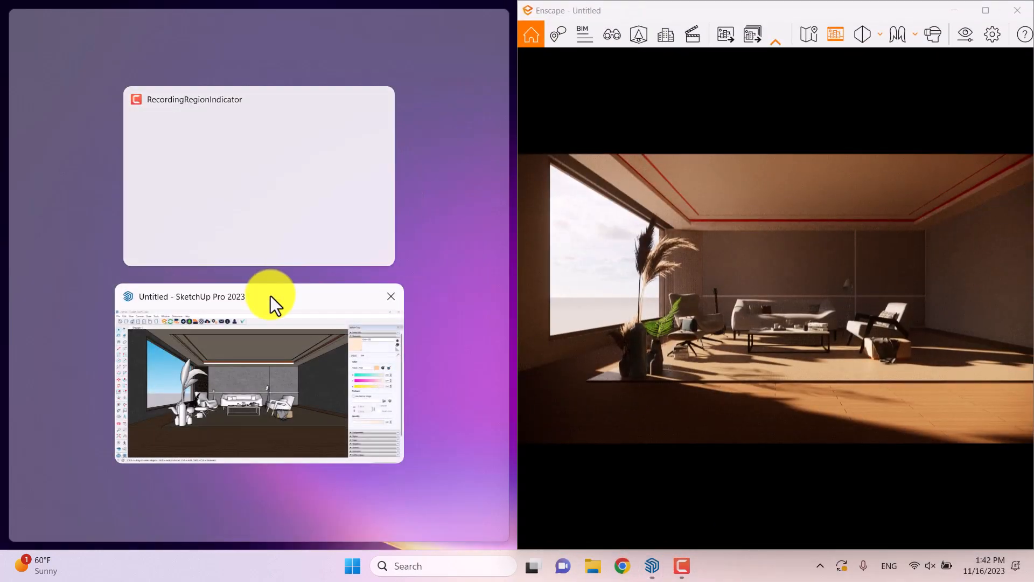
{"action": "left_click", "coordinate": [268, 305]}
- Sample the material of the orange ceiling strip in the SketchUp model
{"action": "scroll", "coordinate": [245, 202], "scroll_direction": "up", "scroll_amount": 6}
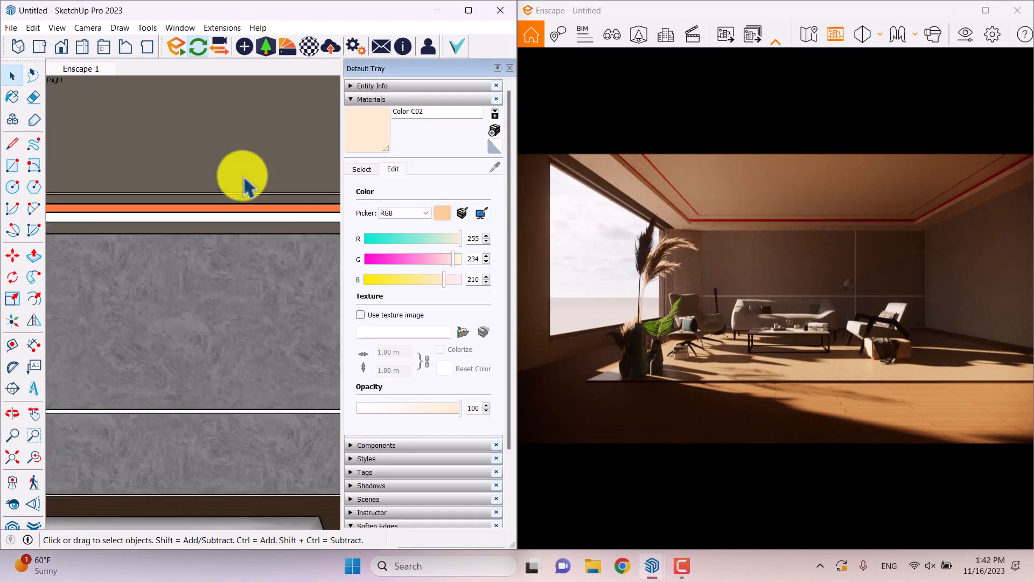
{"action": "left_click", "coordinate": [362, 169]}
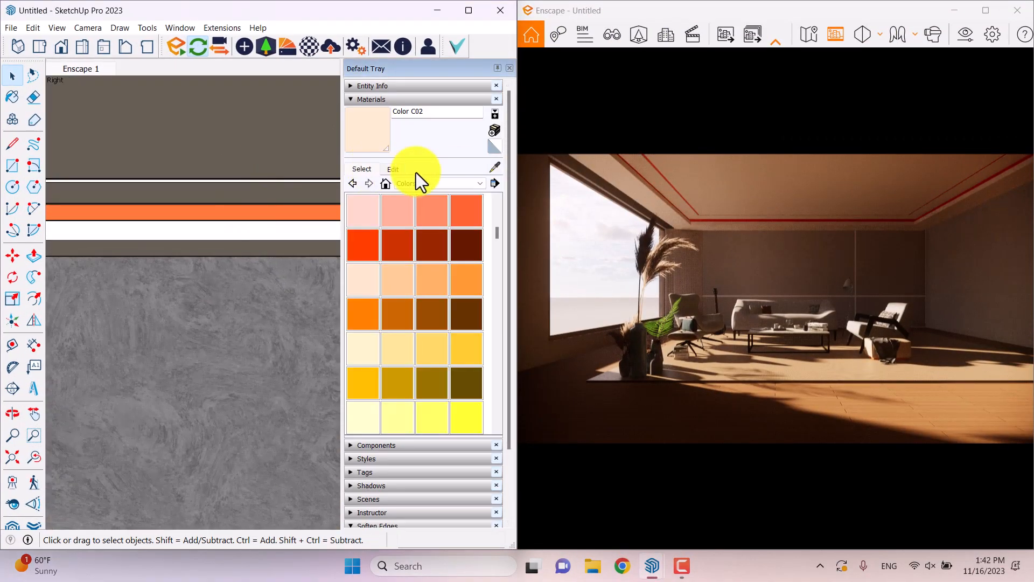
{"action": "left_click", "coordinate": [494, 167]}
{"action": "scroll", "coordinate": [281, 209], "scroll_direction": "up", "scroll_amount": 3}
{"action": "left_click", "coordinate": [282, 209]}
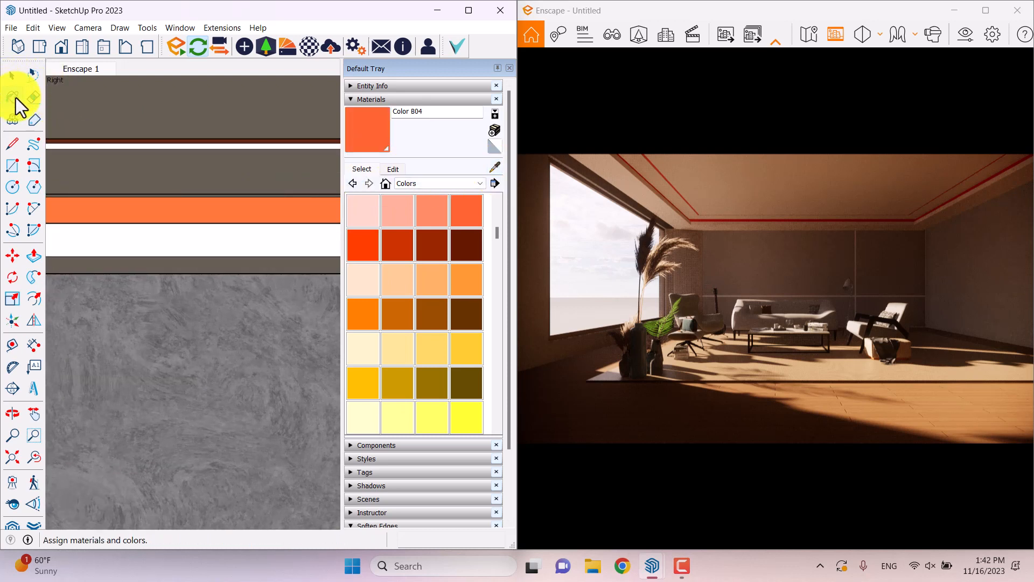
{"action": "left_click", "coordinate": [689, 575]}
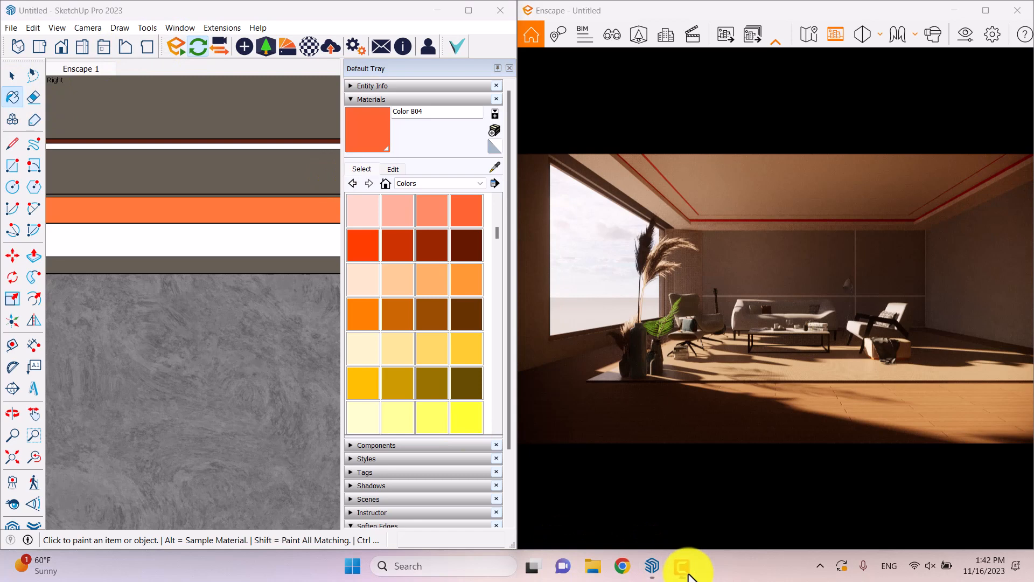
- In the Enscape Material Editor, make the Color B04 material self-illuminated and set its albedo color to white
{"action": "left_click", "coordinate": [302, 46]}
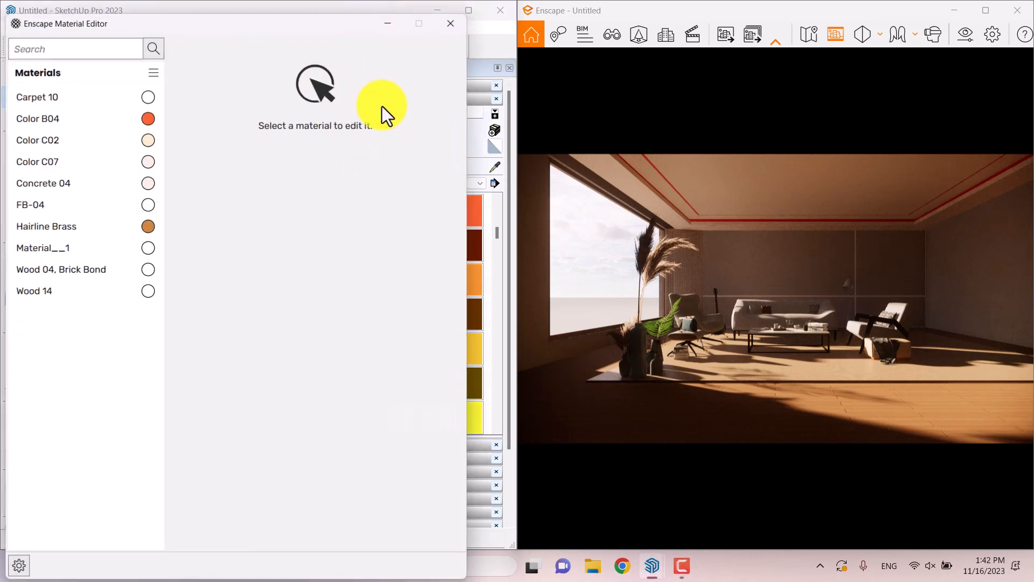
{"action": "left_click", "coordinate": [115, 116]}
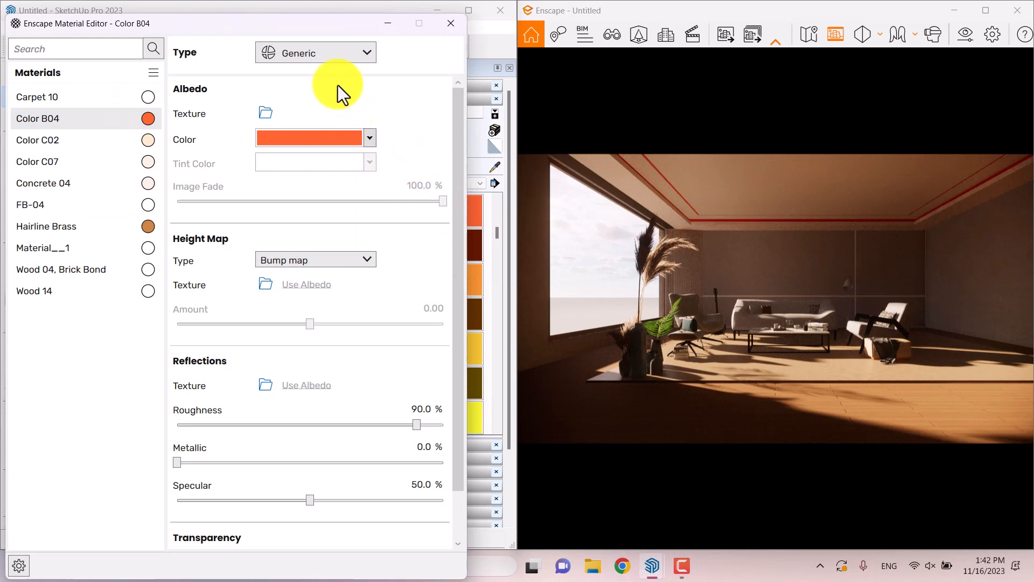
{"action": "left_click", "coordinate": [305, 54]}
{"action": "left_click", "coordinate": [306, 183]}
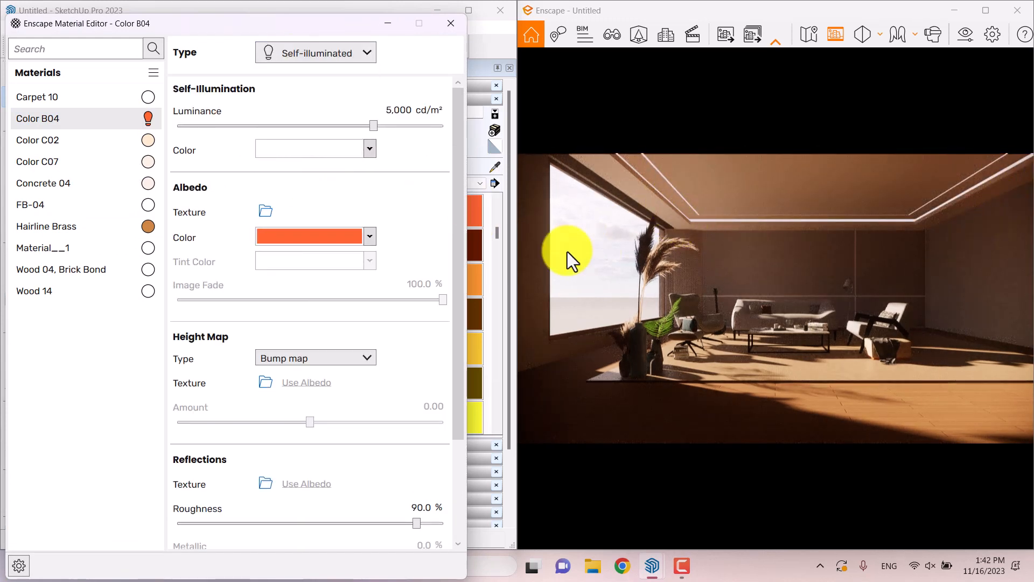
{"action": "left_click", "coordinate": [371, 237]}
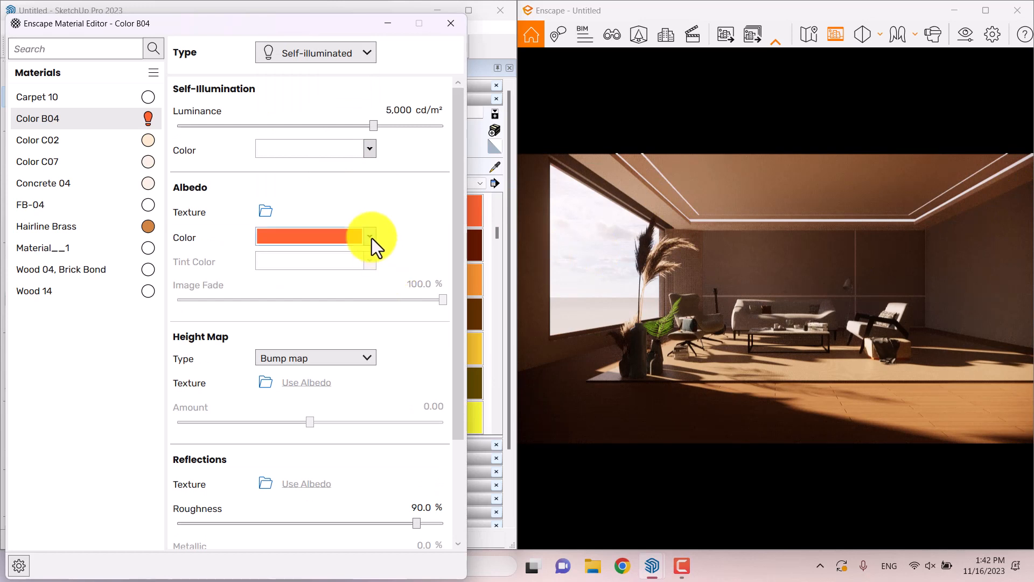
{"action": "left_click", "coordinate": [374, 305]}
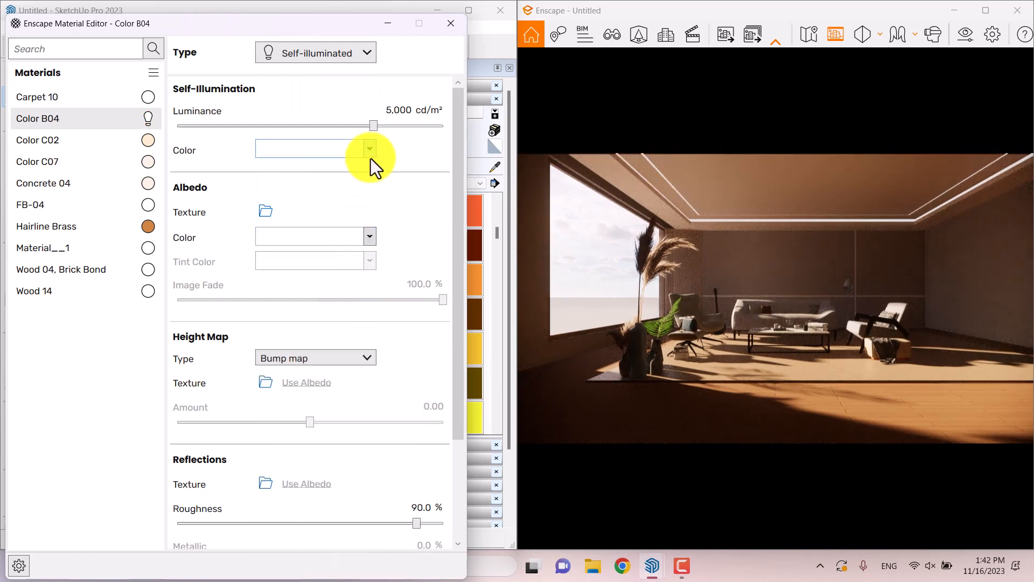
- Set Color B04's self-illumination color to a pale warm orange and raise its luminance to about 34,598 cd/m²
{"action": "left_click", "coordinate": [370, 156]}
{"action": "left_click", "coordinate": [403, 274]}
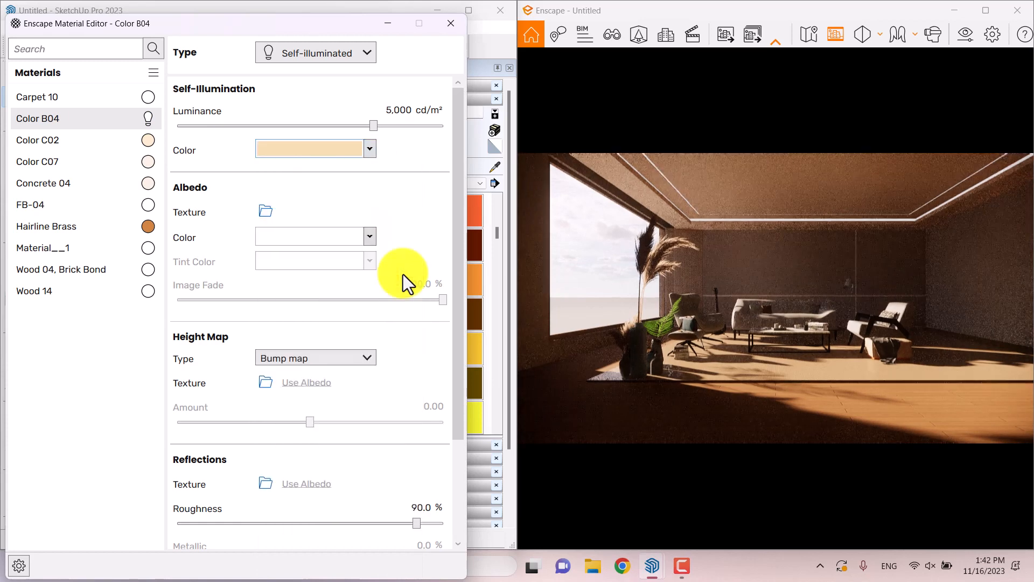
{"action": "left_click_drag", "start_coordinate": [376, 128], "coordinate": [421, 130]}
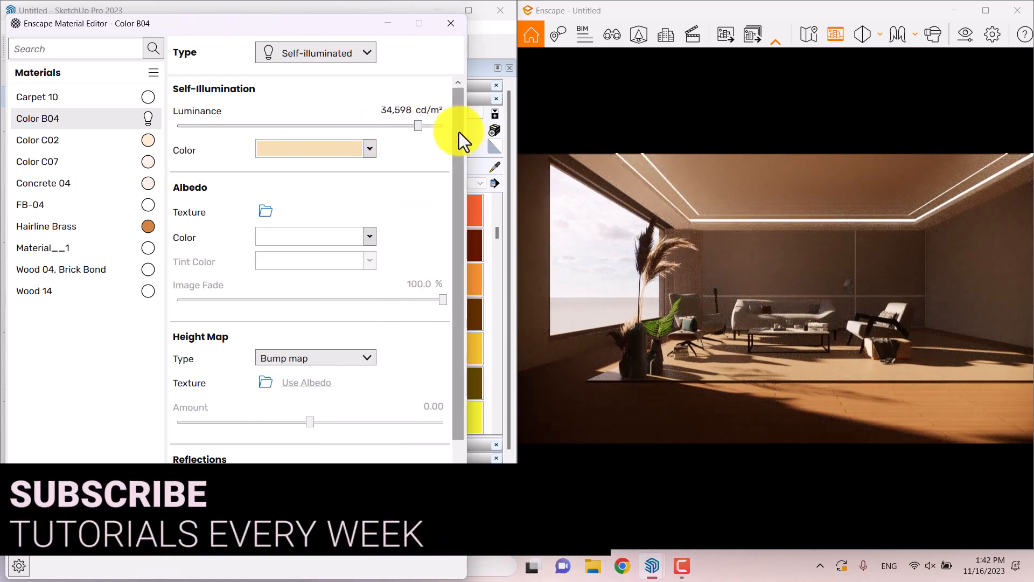
- Set Color B04's luminance to 22,000 cd/m² and its roughness to 16%, and close the material editor
{"action": "left_click", "coordinate": [407, 110]}
{"action": "key", "text": "BackSpace"}
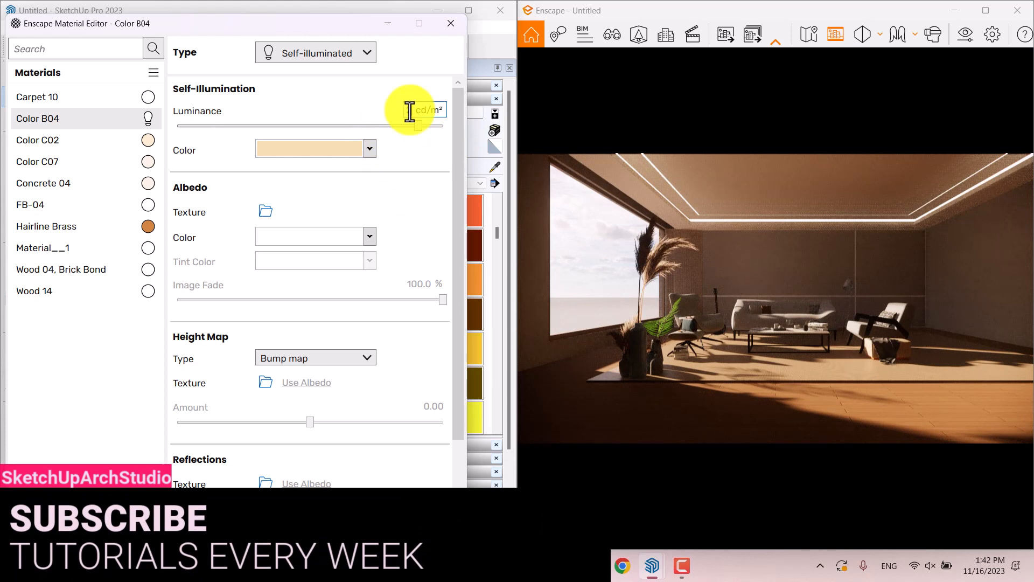
{"action": "type", "text": "220000 cd/m²"}
{"action": "key", "text": "Return"}
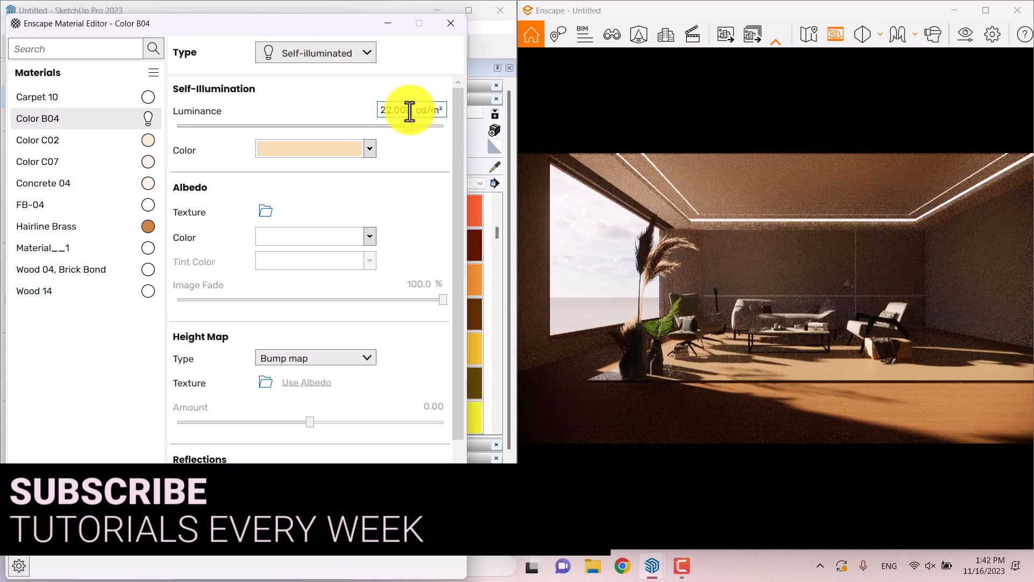
{"action": "left_click", "coordinate": [421, 507]}
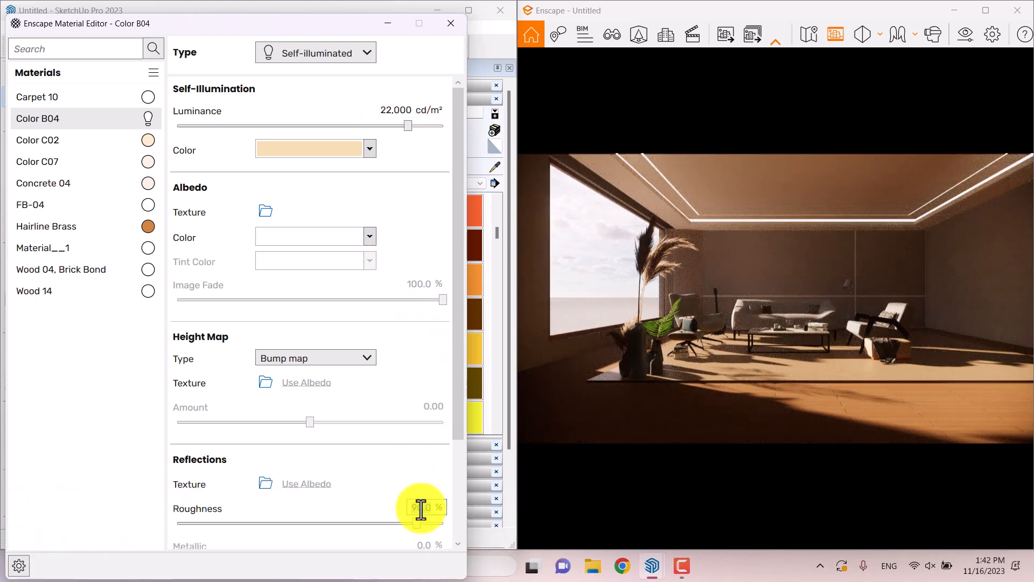
{"action": "type", "text": "16"}
{"action": "key", "text": "Return"}
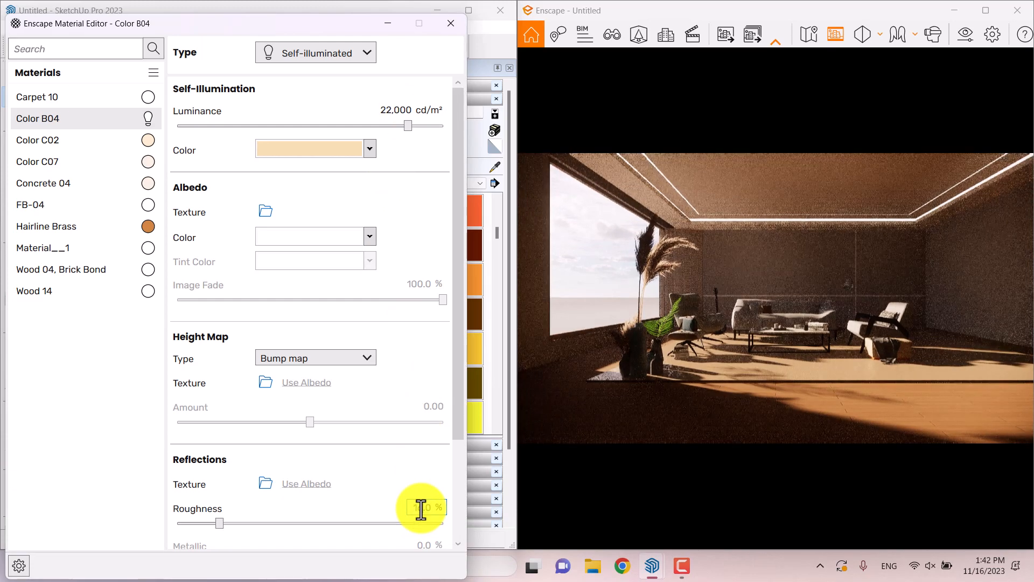
{"action": "left_click", "coordinate": [450, 24]}
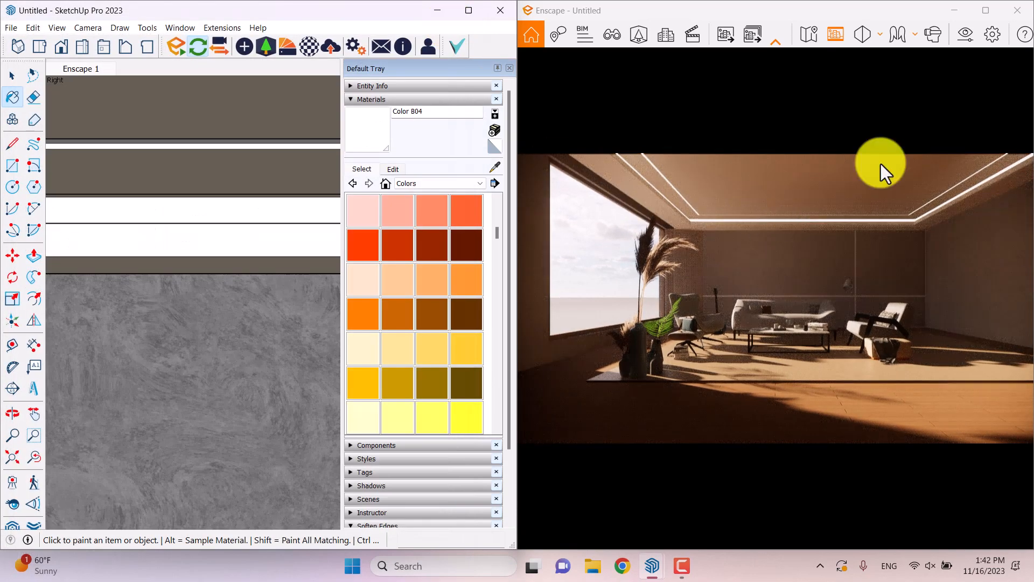
- Enlarge the render window to full screen and narrow the camera's horizontal field of view to 46°
{"action": "left_click", "coordinate": [976, 13]}
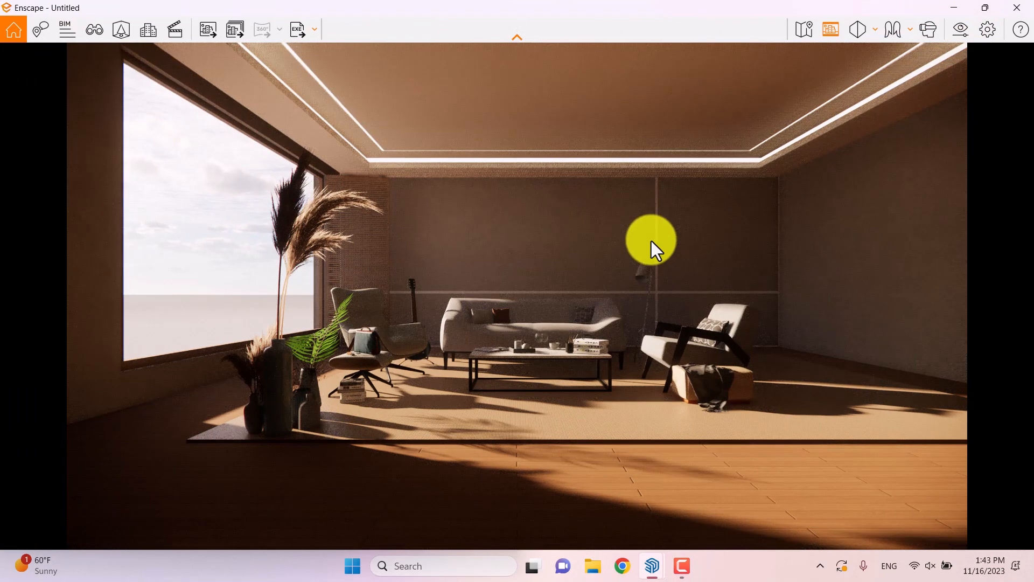
{"action": "left_click", "coordinate": [963, 37]}
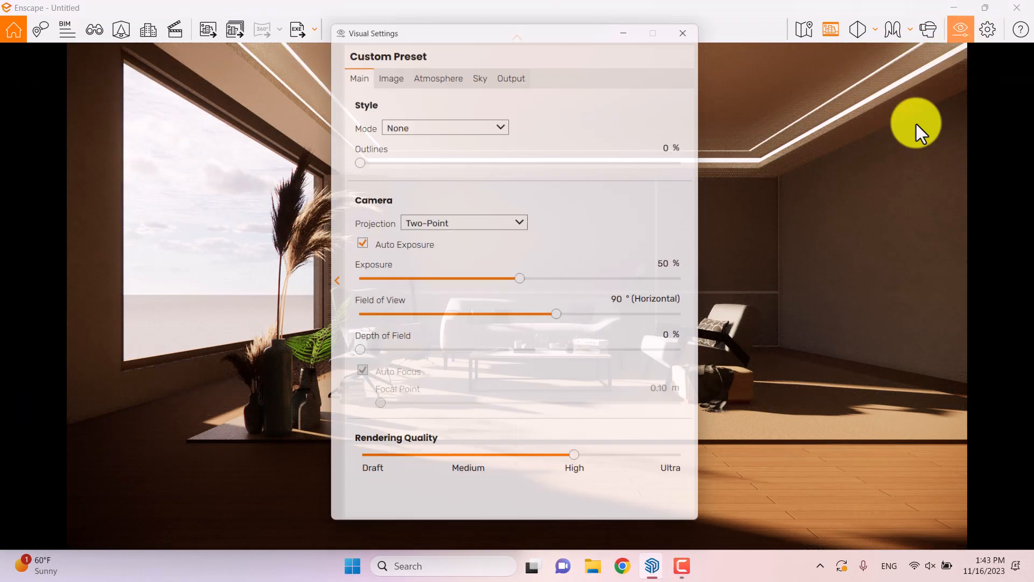
{"action": "left_click_drag", "start_coordinate": [564, 318], "coordinate": [449, 324]}
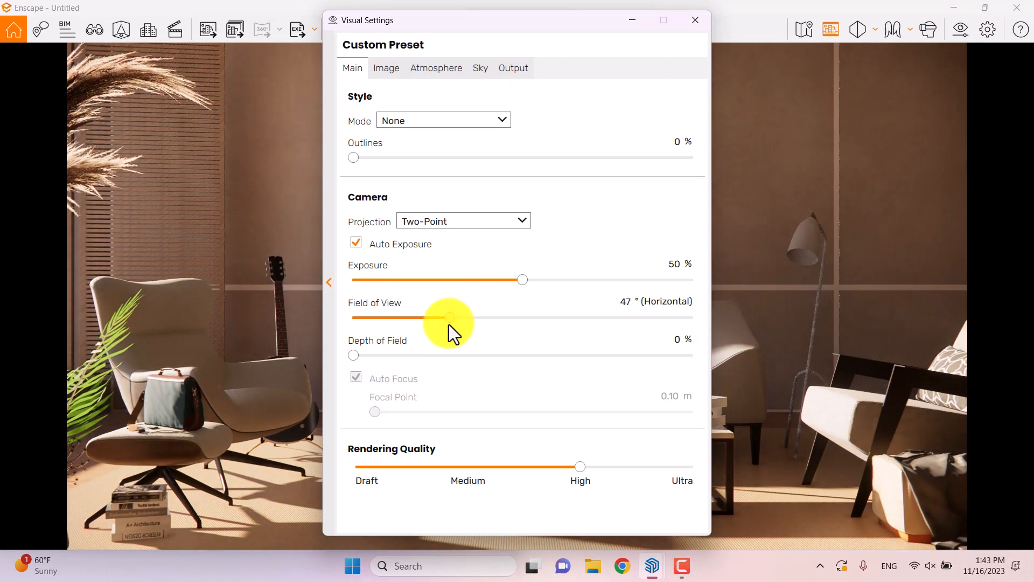
{"action": "left_click_drag", "start_coordinate": [512, 16], "coordinate": [192, 12]}
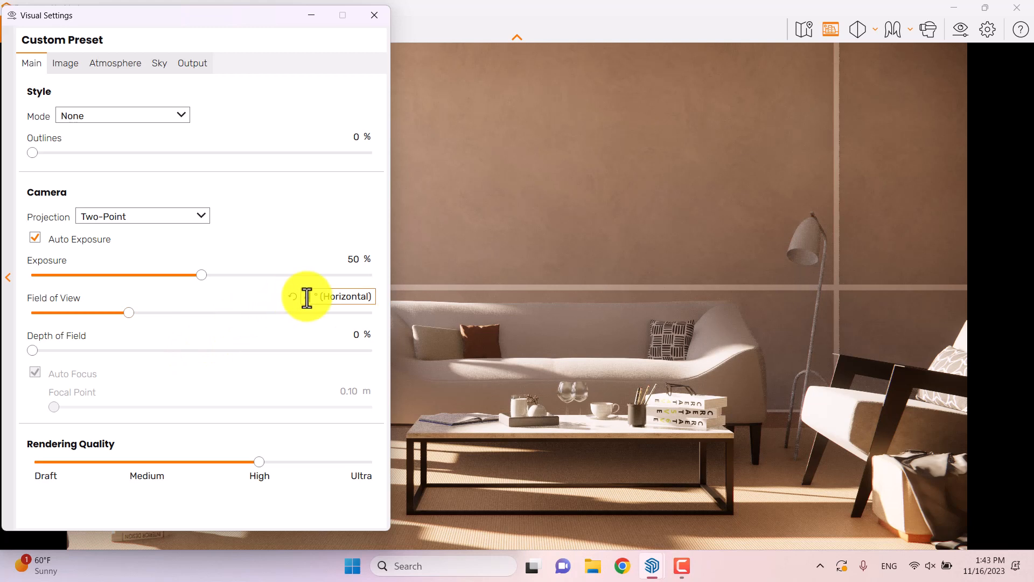
{"action": "left_click", "coordinate": [377, 20]}
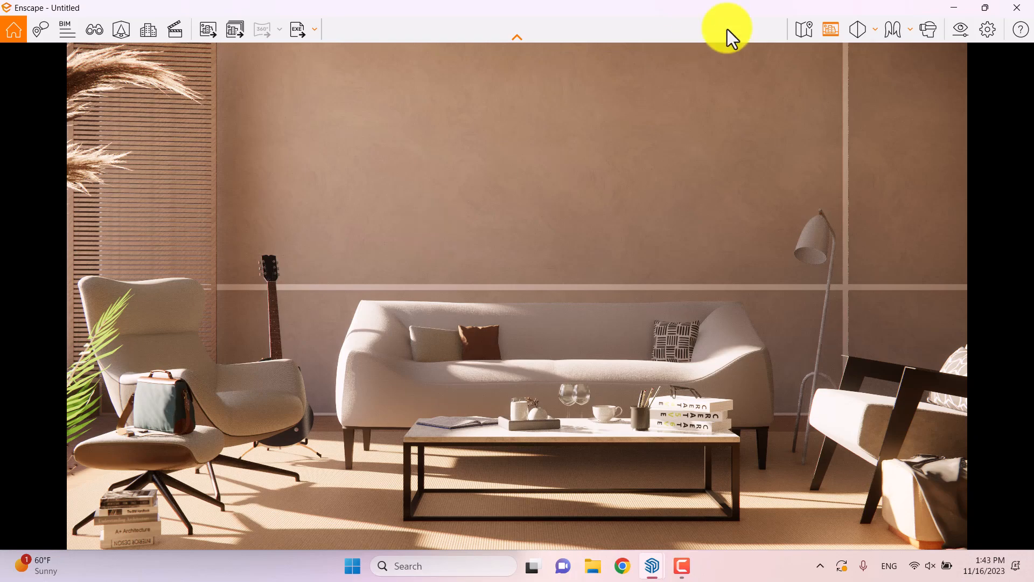
- Return the render to the right half of the screen and place the Visual Settings window over the SketchUp model
{"action": "left_click_drag", "start_coordinate": [752, 3], "coordinate": [1032, 158]}
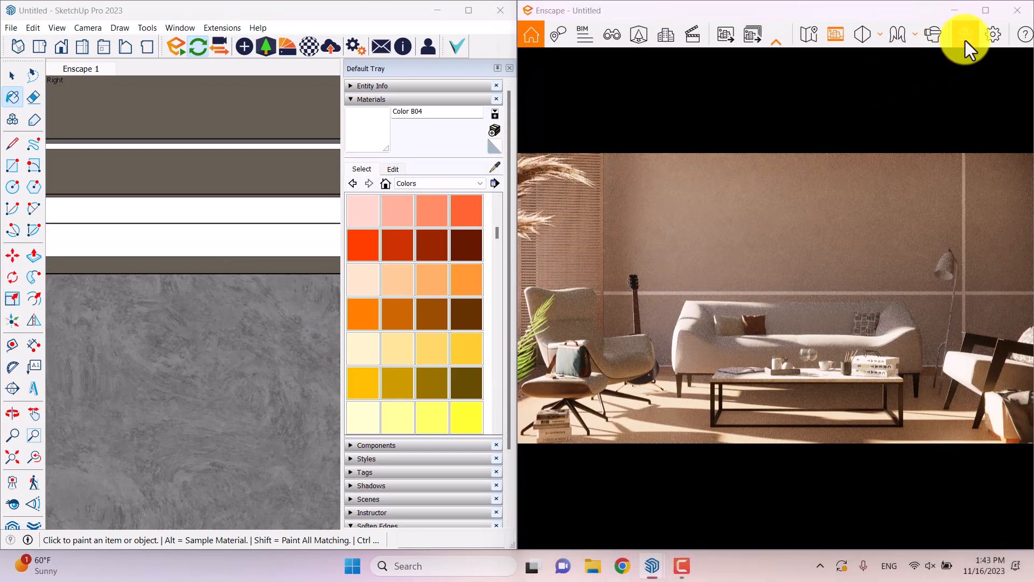
{"action": "left_click", "coordinate": [965, 40]}
{"action": "left_click_drag", "start_coordinate": [716, 28], "coordinate": [240, 25]}
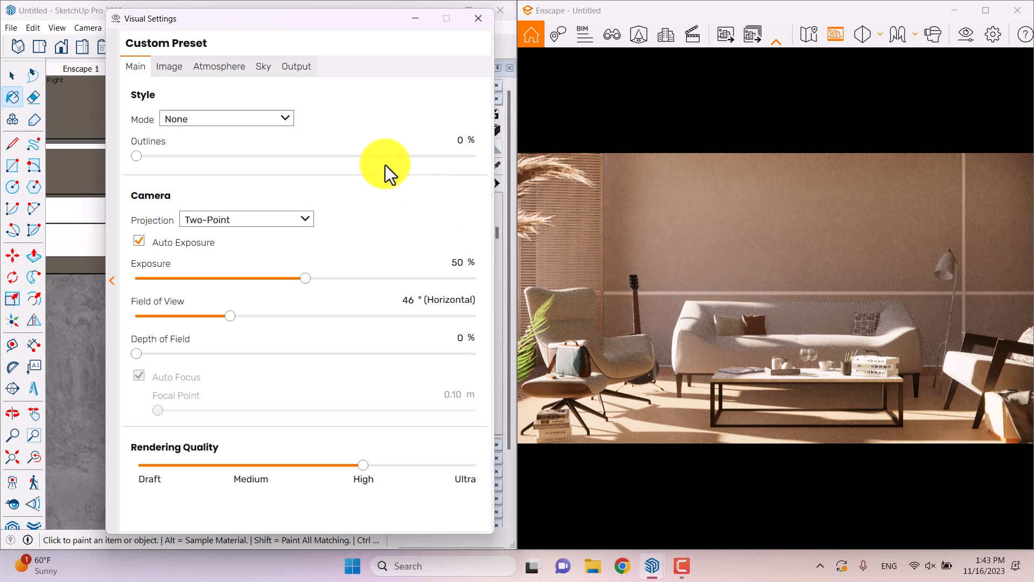
- Set the sun brightness to 18% and the fog intensity to 3% in the atmosphere settings
{"action": "left_click", "coordinate": [238, 72]}
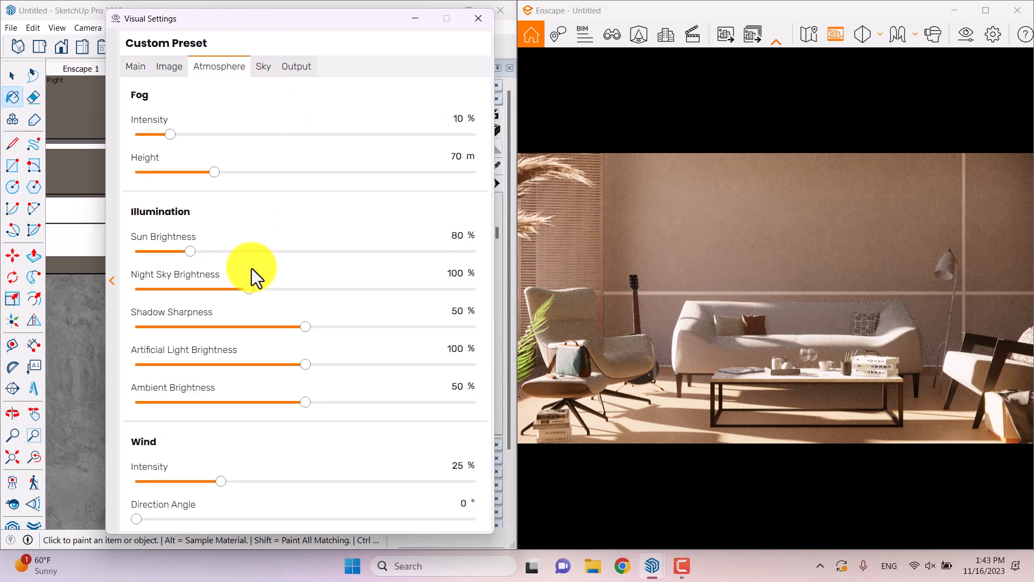
{"action": "left_click_drag", "start_coordinate": [192, 251], "coordinate": [138, 251]}
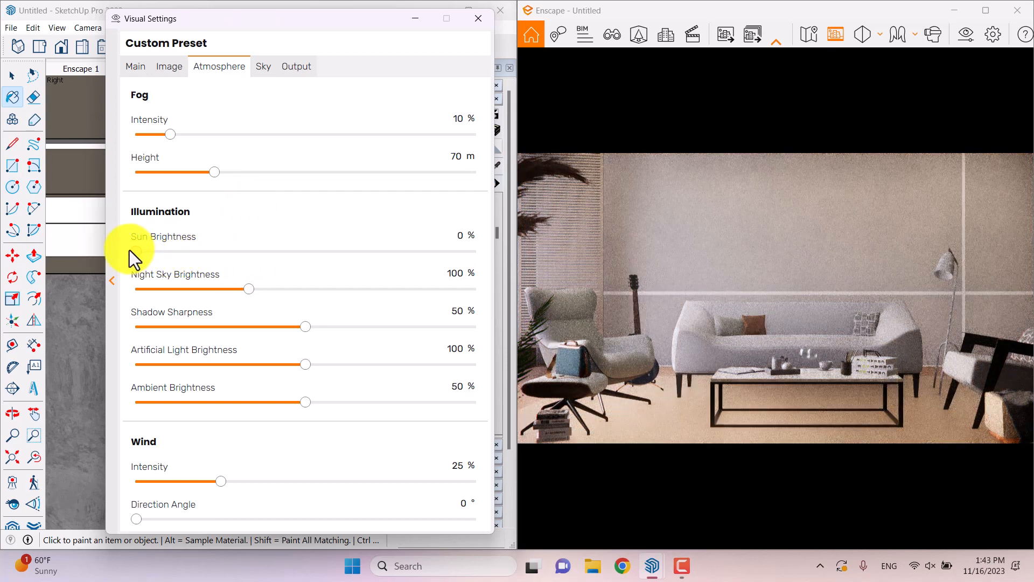
{"action": "left_click_drag", "start_coordinate": [132, 251], "coordinate": [153, 252]}
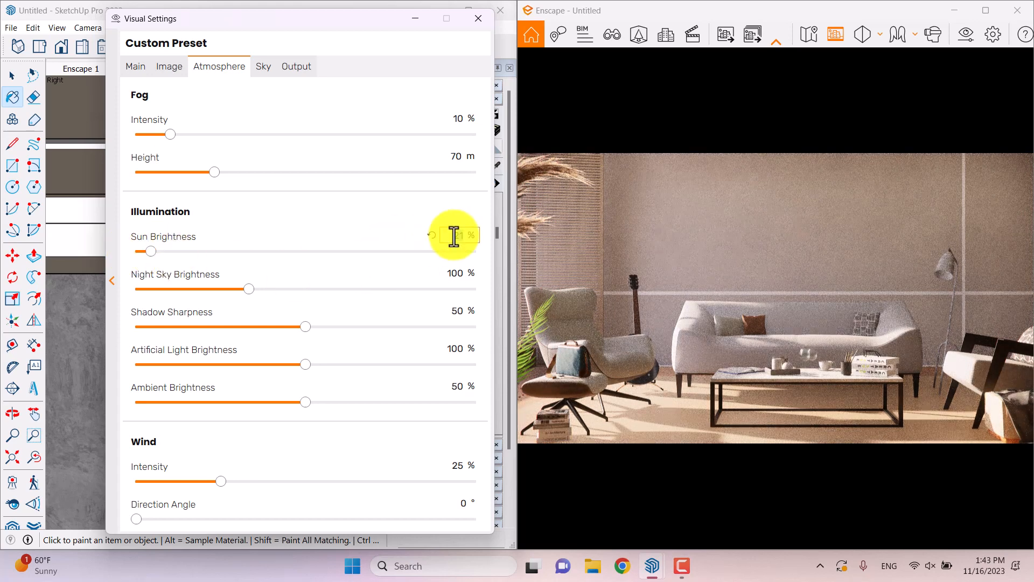
{"action": "key", "text": "Return"}
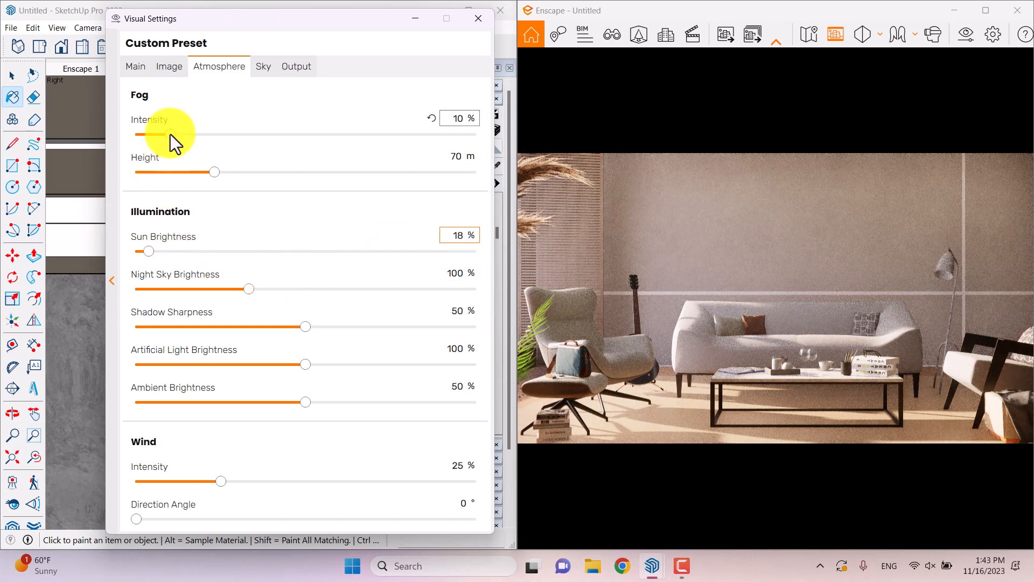
{"action": "left_click_drag", "start_coordinate": [449, 116], "coordinate": [465, 116]}
{"action": "type", "text": "3"}
{"action": "key", "text": "Return"}
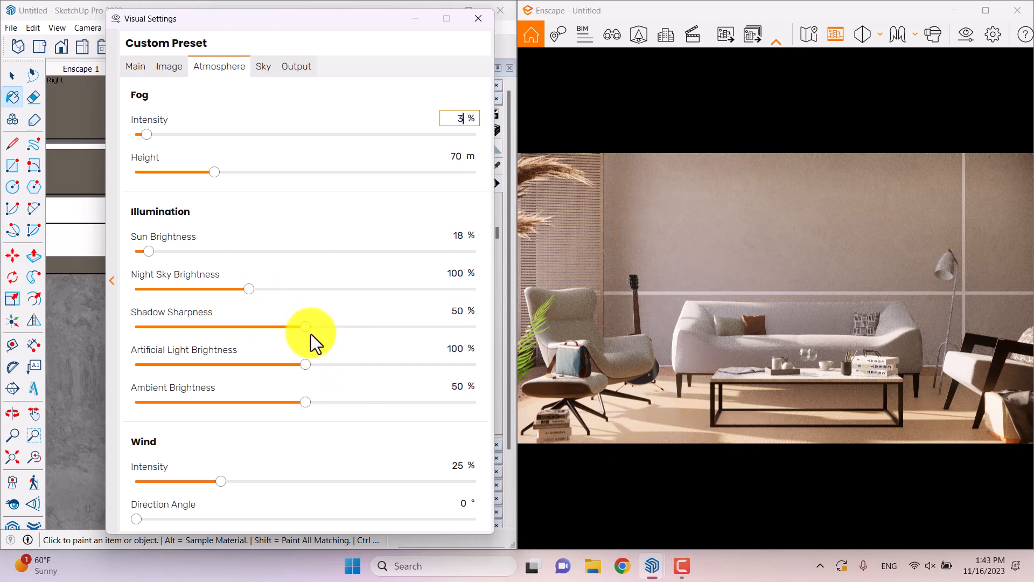
- Set the shadow sharpness to 22% and the artificial light brightness to 122%
{"action": "left_click_drag", "start_coordinate": [305, 327], "coordinate": [410, 327]}
{"action": "left_click_drag", "start_coordinate": [527, 326], "coordinate": [537, 326]}
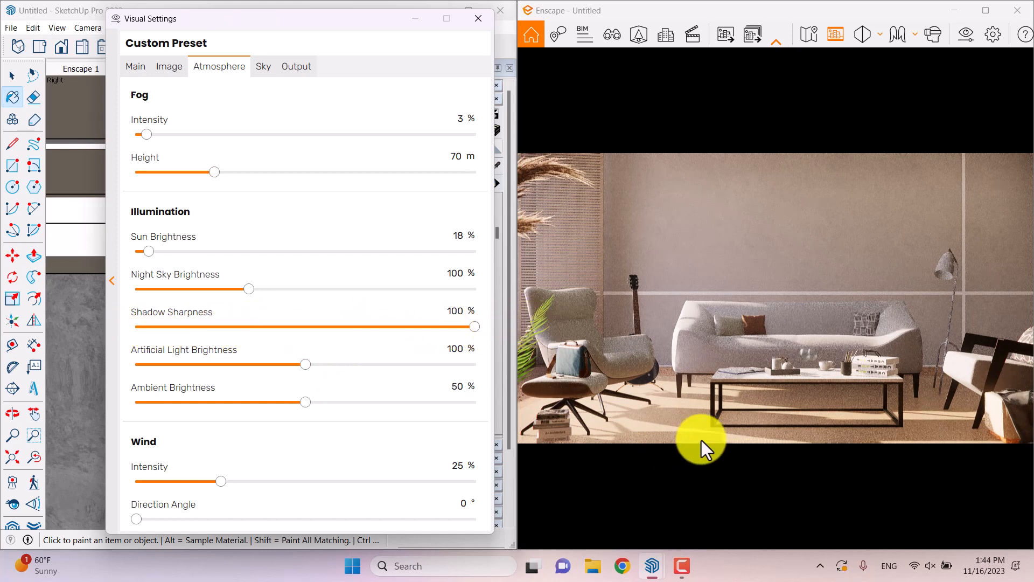
{"action": "left_click", "coordinate": [682, 413]}
{"action": "left_click", "coordinate": [455, 312]}
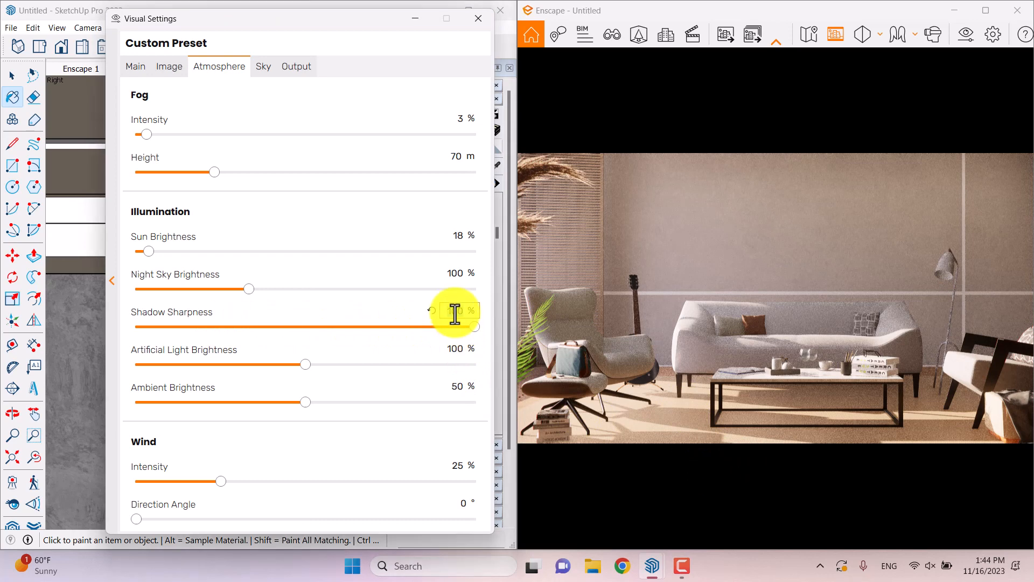
{"action": "type", "text": "22"}
{"action": "key", "text": "Return"}
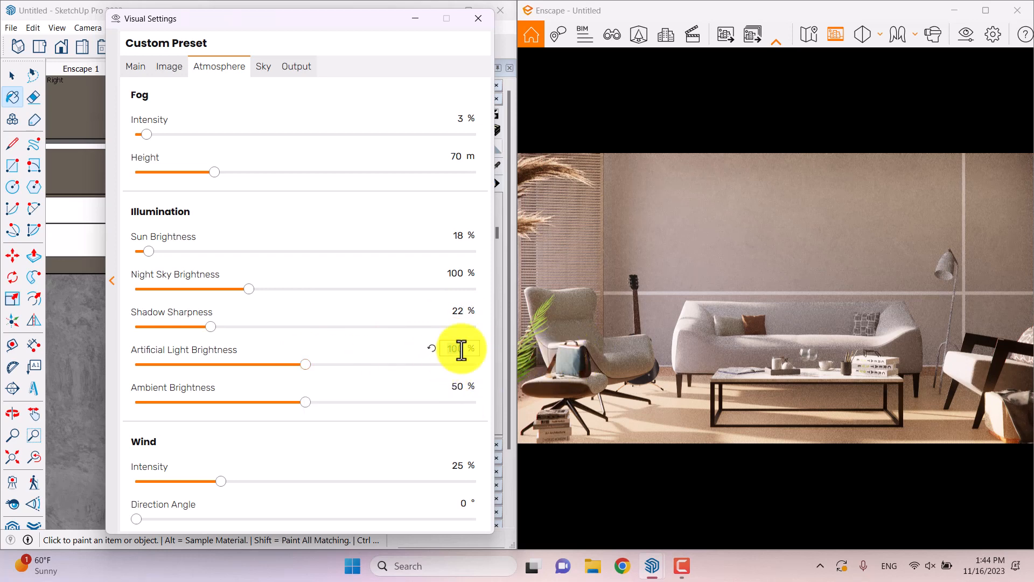
{"action": "key", "text": "BackSpace"}
{"action": "type", "text": "122"}
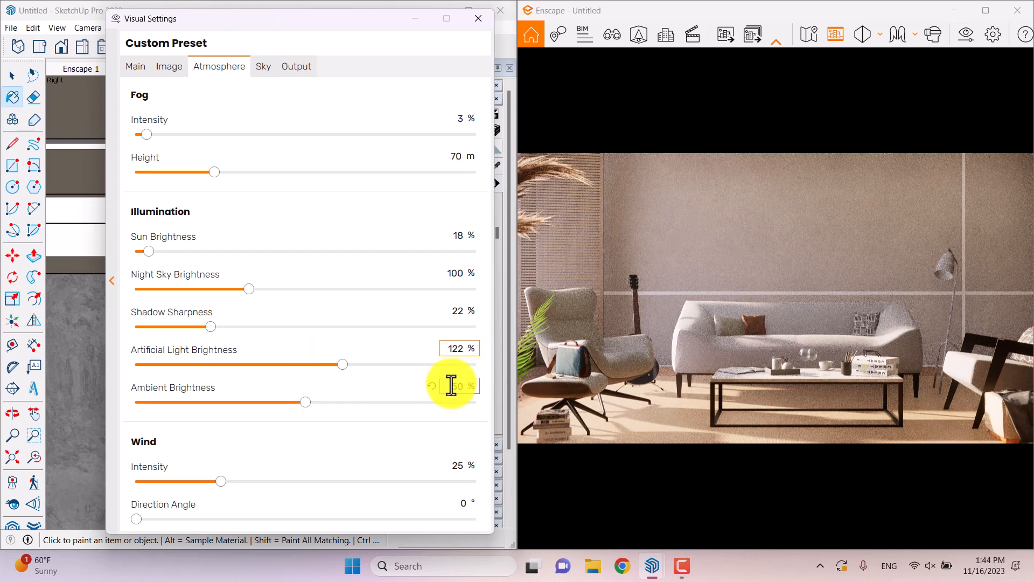
- Lower the ambient brightness to 14% and set the wind intensity to 0%
{"action": "left_click_drag", "start_coordinate": [304, 403], "coordinate": [163, 402]}
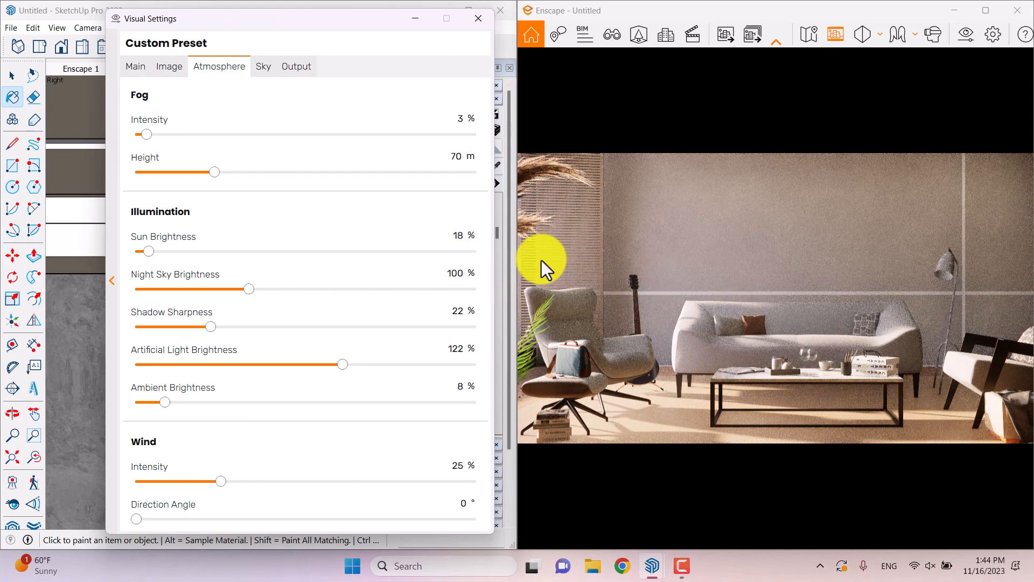
{"action": "left_click", "coordinate": [458, 386]}
{"action": "type", "text": "14"}
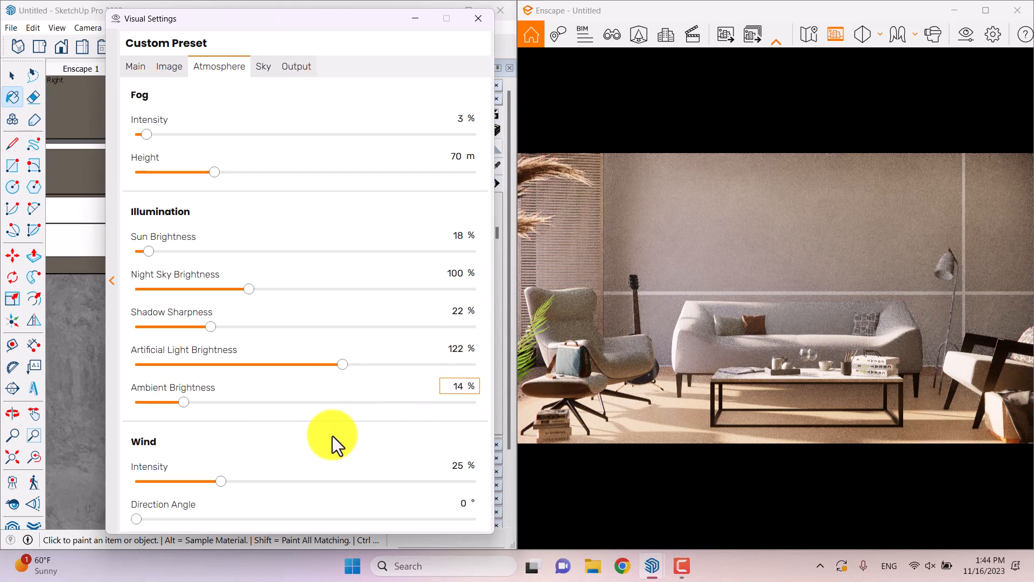
{"action": "left_click", "coordinate": [459, 464]}
{"action": "type", "text": "0"}
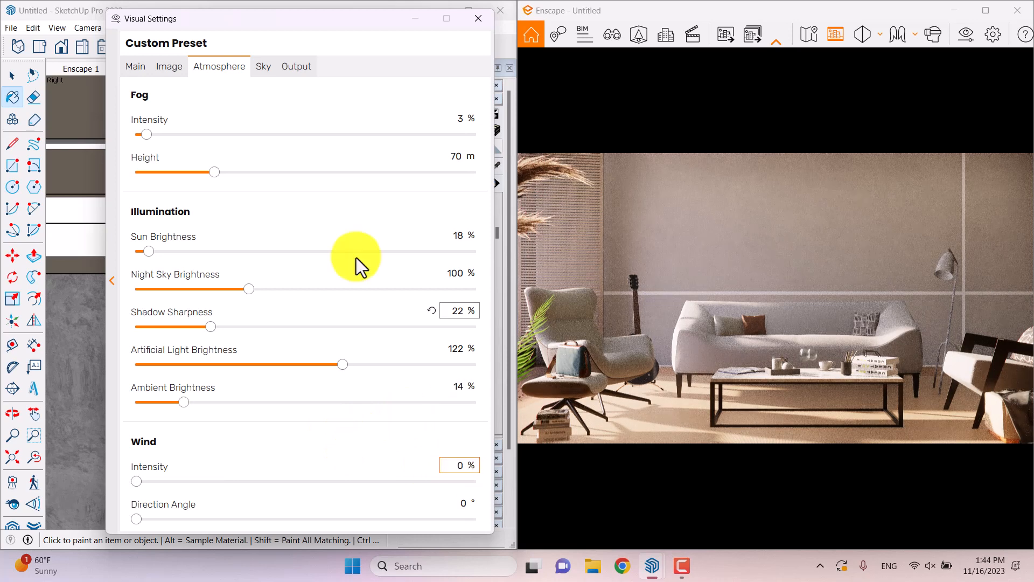
- Set the sky's cloud density, variety, cirrus amount and contrails to 0, and the horizon source to White Cubes
{"action": "left_click", "coordinate": [261, 67]}
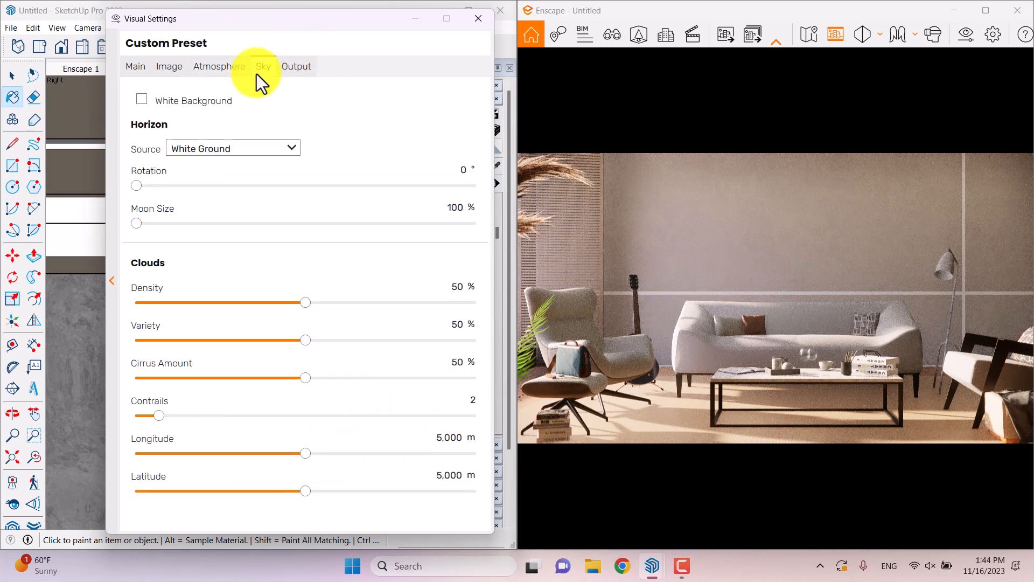
{"action": "left_click", "coordinate": [458, 286]}
{"action": "type", "text": "0"}
{"action": "left_click", "coordinate": [458, 323]}
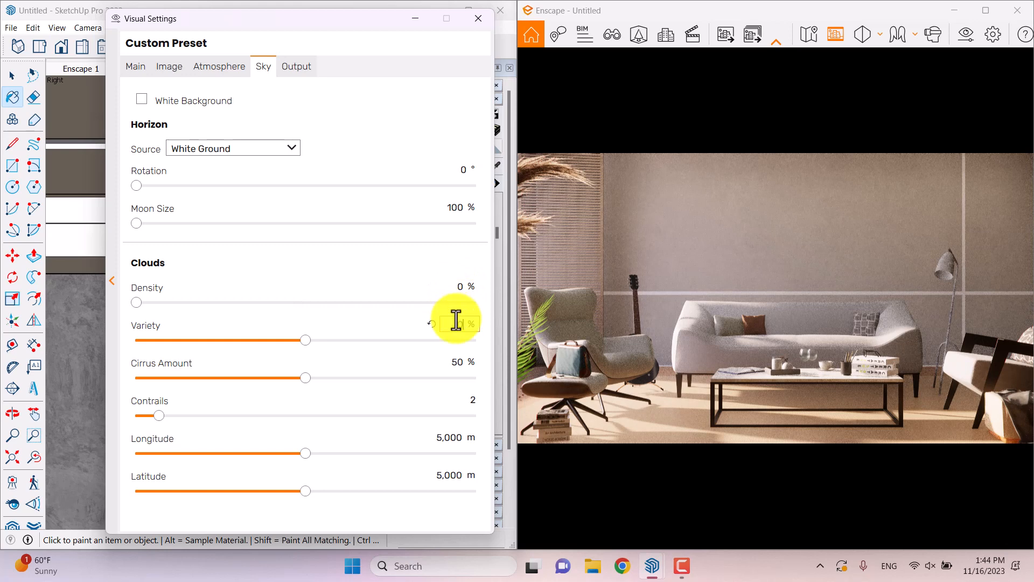
{"action": "type", "text": "0"}
{"action": "left_click", "coordinate": [459, 361]}
{"action": "type", "text": "0"}
{"action": "left_click", "coordinate": [472, 400]}
{"action": "type", "text": "0"}
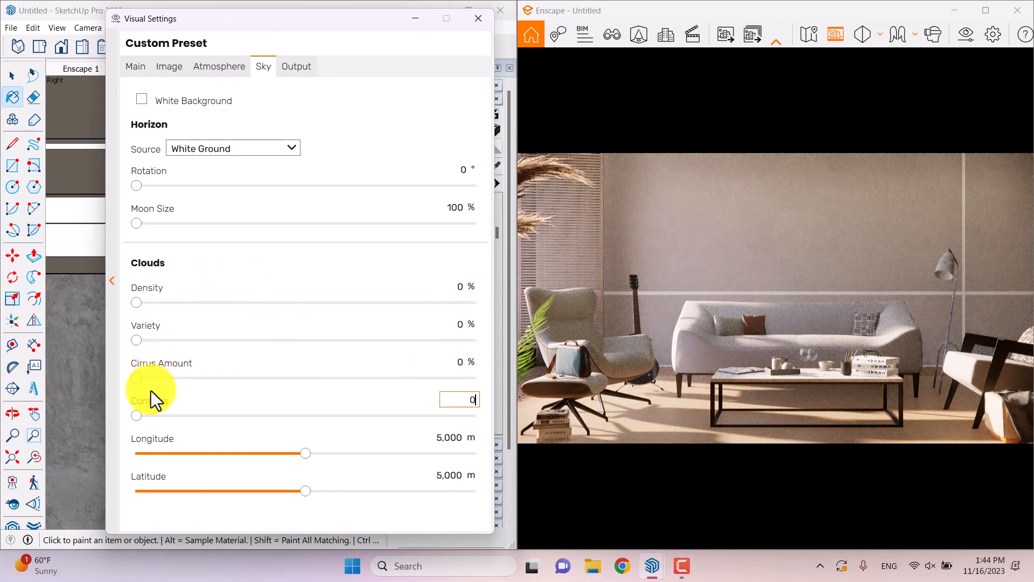
{"action": "left_click", "coordinate": [678, 562]}
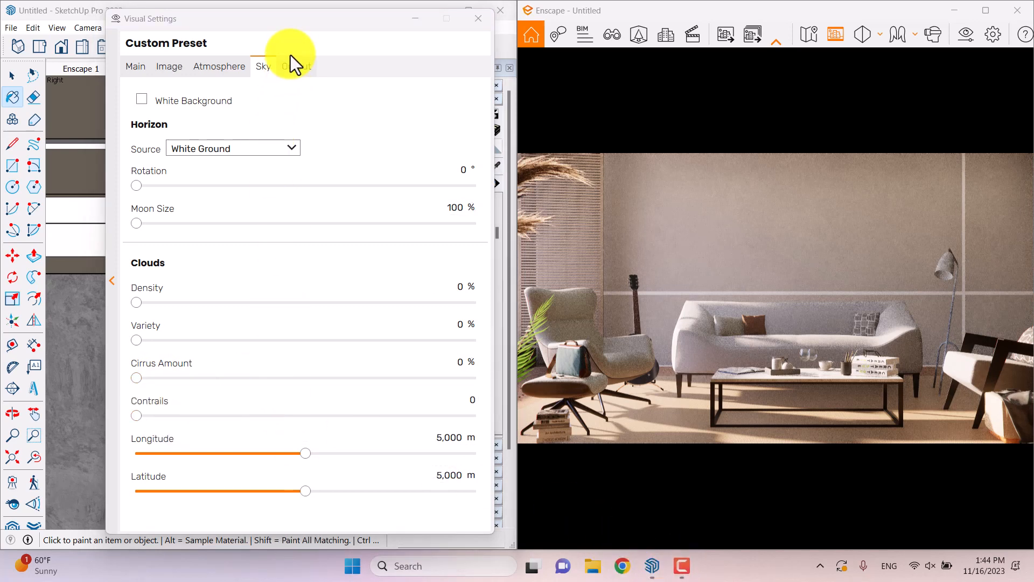
{"action": "left_click", "coordinate": [219, 143]}
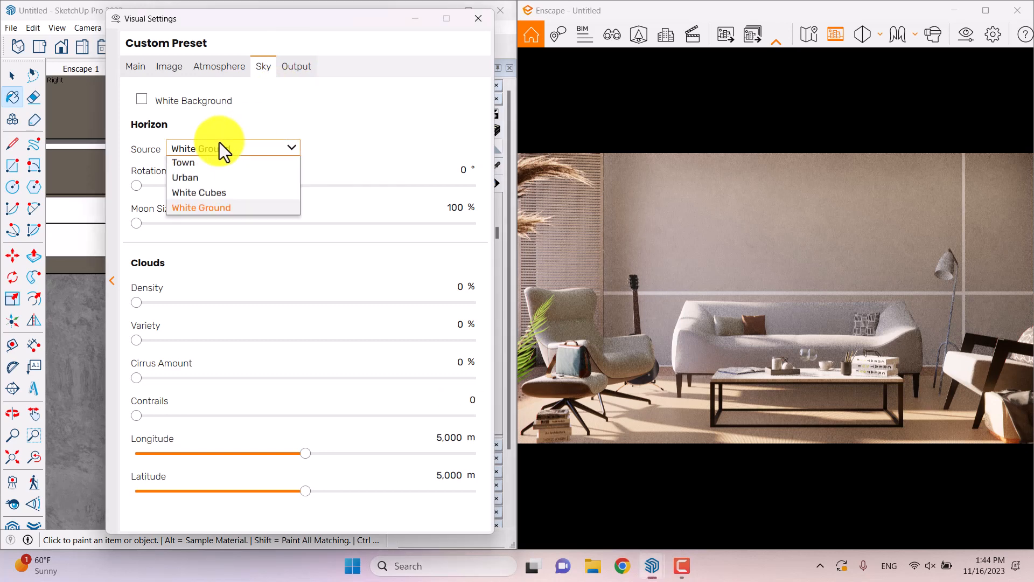
{"action": "left_click", "coordinate": [224, 296]}
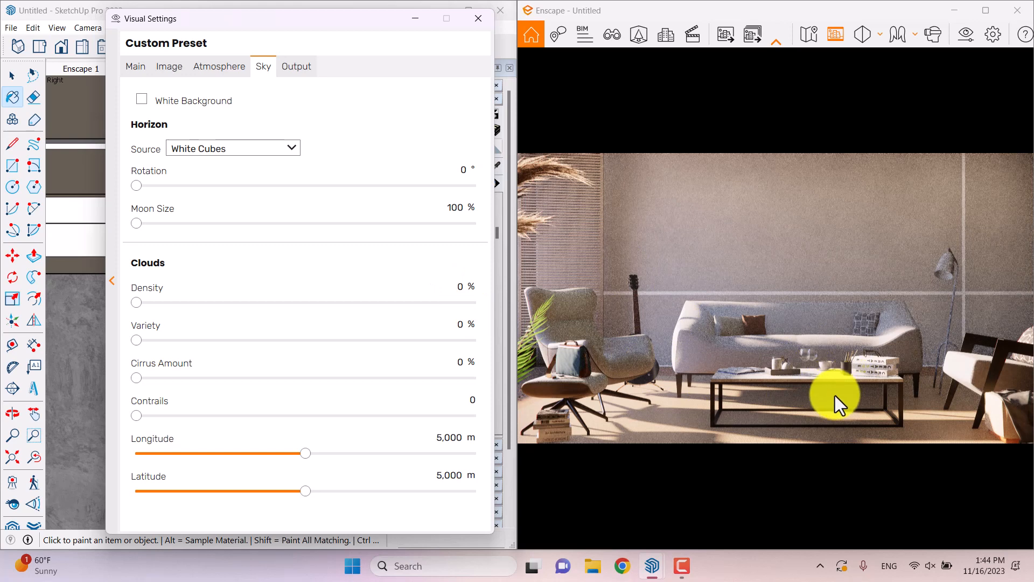
- Turn off auto contrast in the image corrections and set the highlights to -8% and the shadows to 39%
{"action": "left_click", "coordinate": [180, 71]}
{"action": "left_click", "coordinate": [140, 128]}
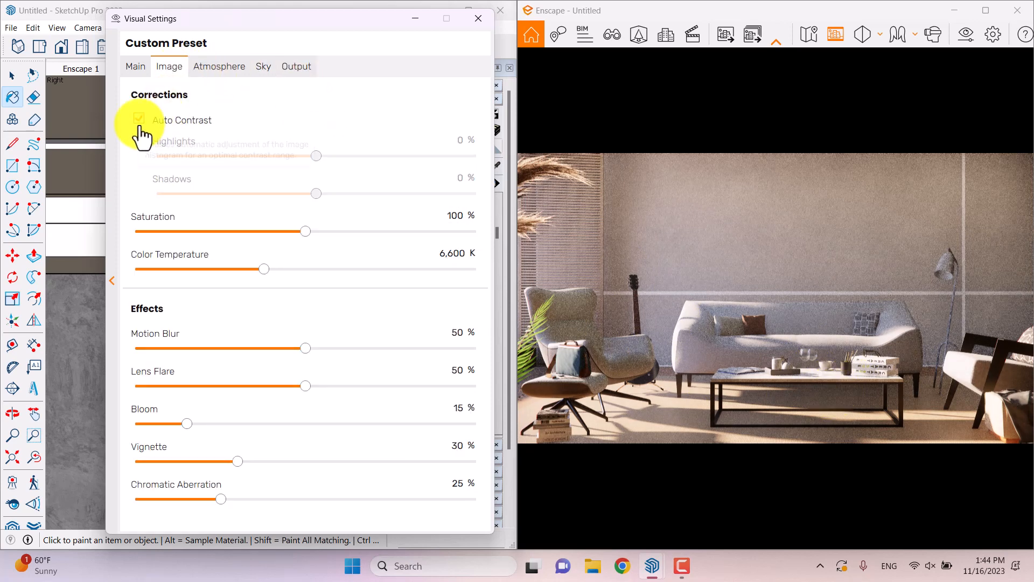
{"action": "left_click", "coordinate": [139, 120]}
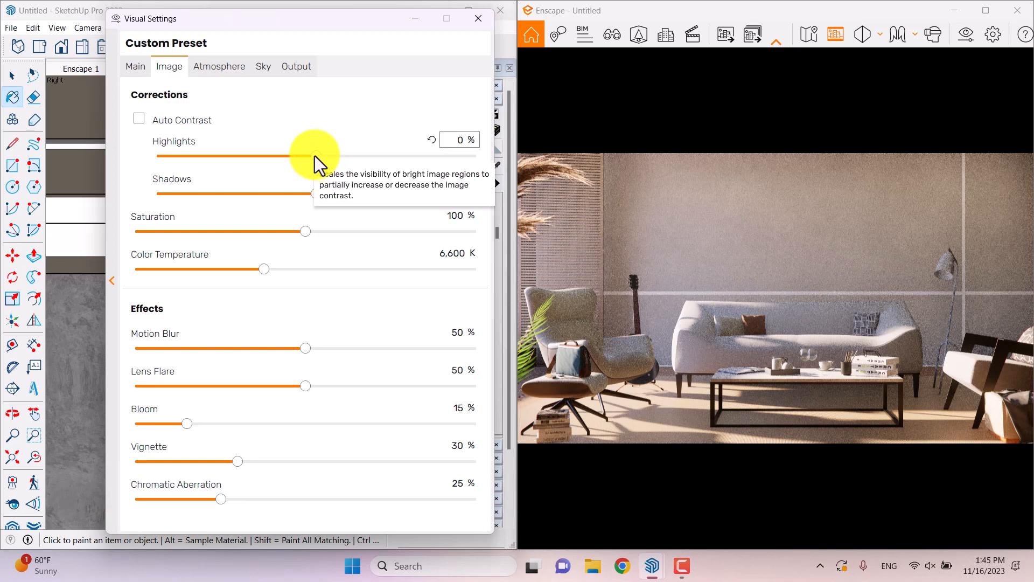
{"action": "mouse_move", "coordinate": [315, 156]}
{"action": "left_mouse_down"}
{"action": "mouse_move", "coordinate": [251, 155]}
{"action": "mouse_move", "coordinate": [306, 156]}
{"action": "left_mouse_up"}
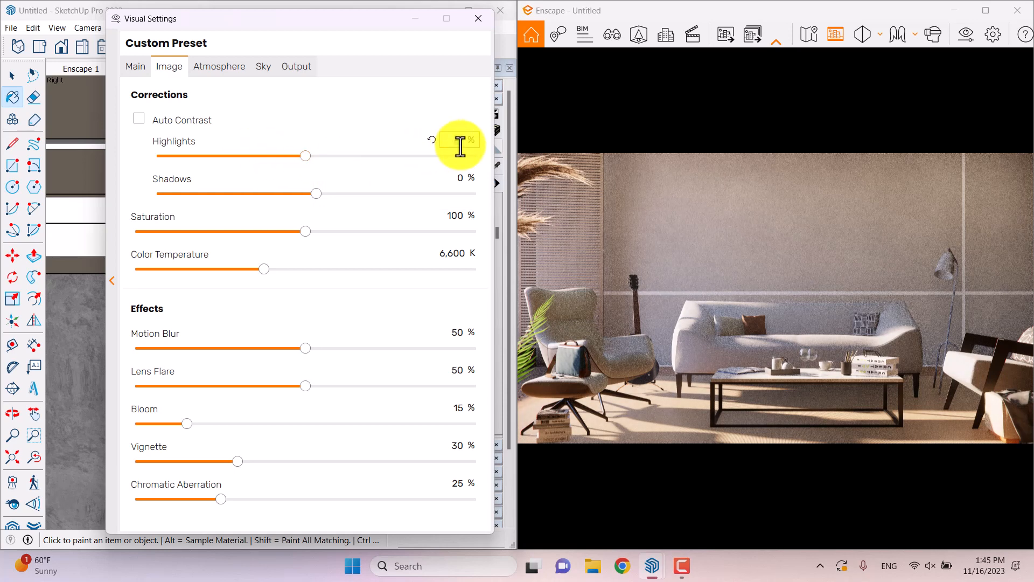
{"action": "type", "text": "8"}
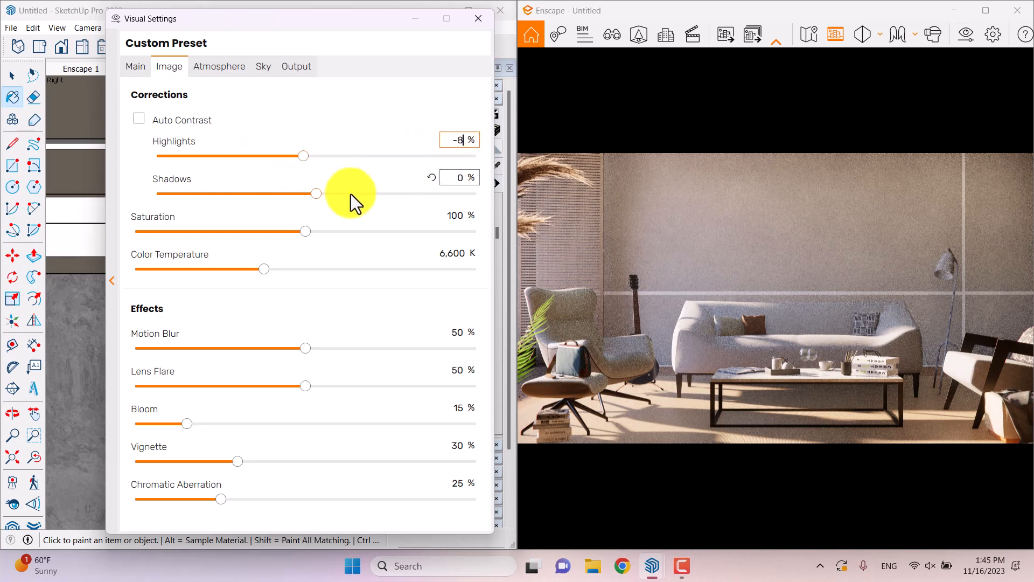
{"action": "left_click_drag", "start_coordinate": [315, 193], "coordinate": [378, 193]}
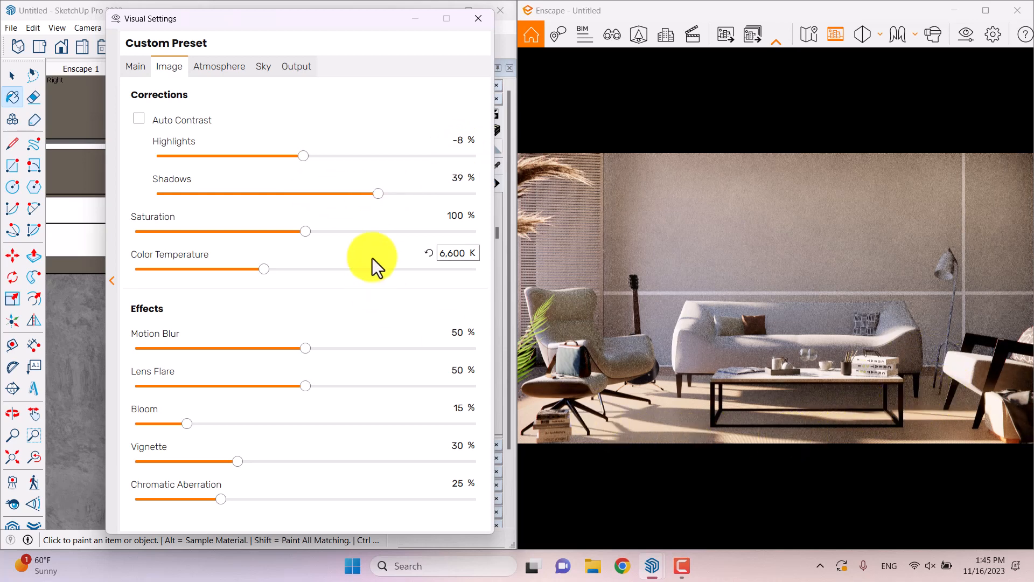
- Set the image corrections to 37% shadows, 105% saturation and a color temperature of 4,100 K
{"action": "type", "text": "37"}
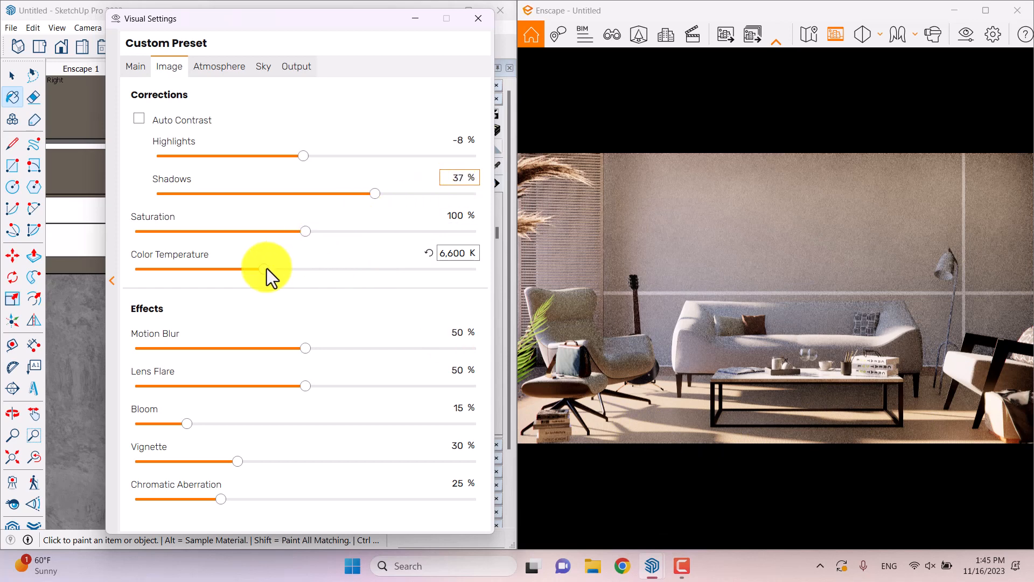
{"action": "left_click_drag", "start_coordinate": [265, 268], "coordinate": [204, 267]}
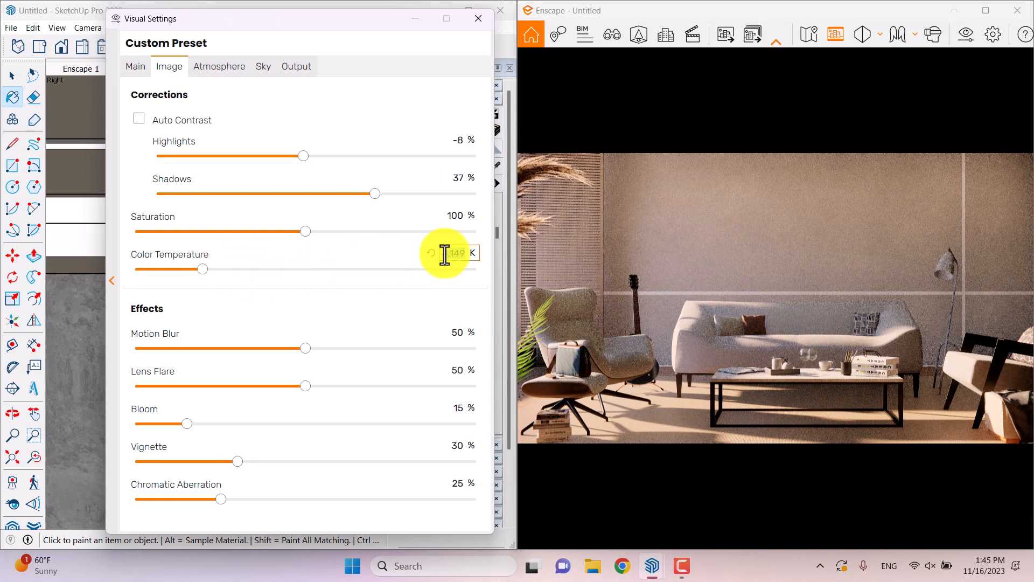
{"action": "type", "text": "100"}
{"action": "key", "text": "Return"}
{"action": "left_click", "coordinate": [460, 217]}
{"action": "type", "text": "105"}
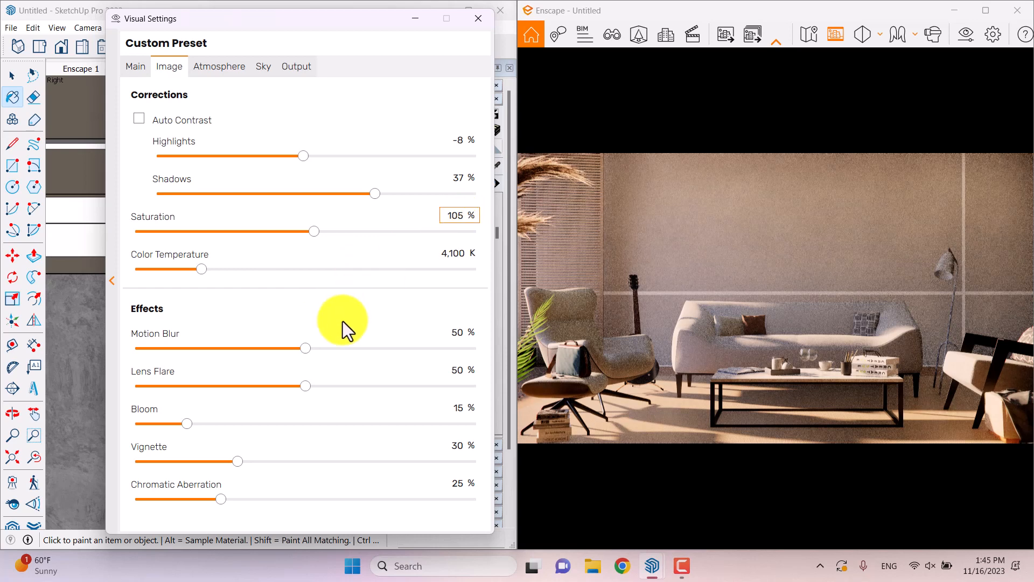
- Set the image effects to 0% motion blur, 24% lens flare and 4% bloom
{"action": "left_click_drag", "start_coordinate": [306, 348], "coordinate": [7, 353]}
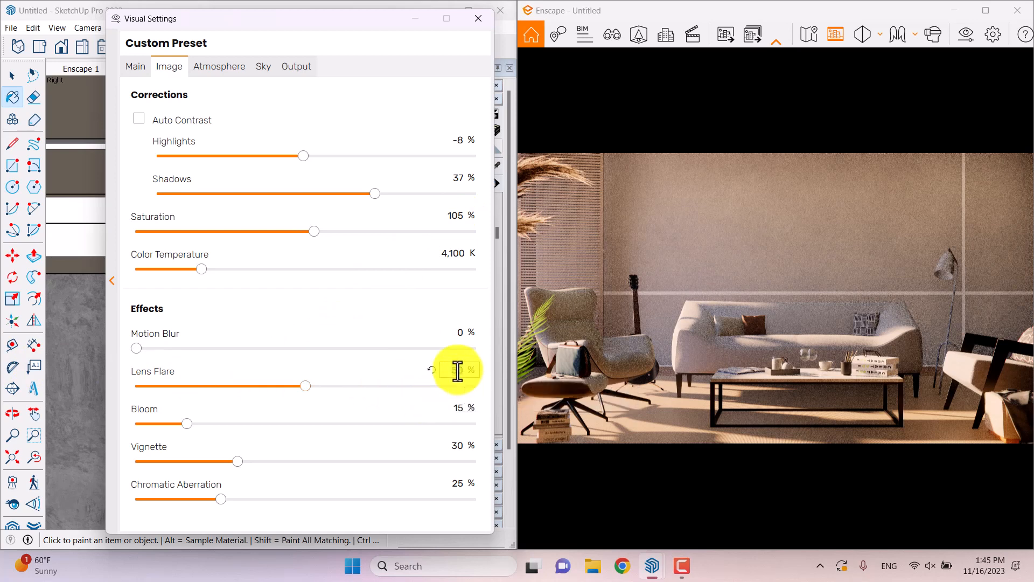
{"action": "key", "text": "Return"}
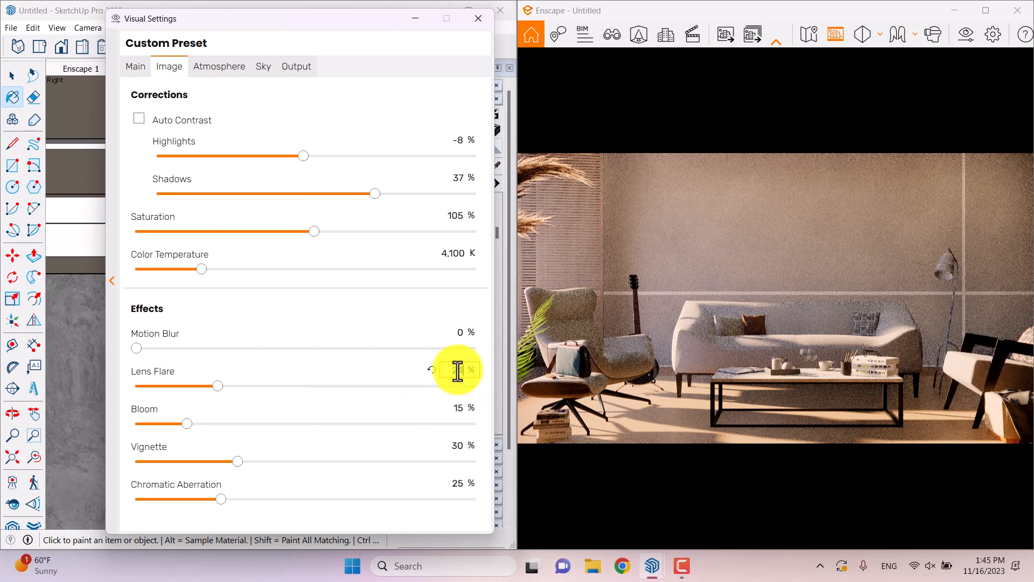
{"action": "left_click", "coordinate": [457, 411]}
{"action": "type", "text": "4"}
{"action": "key", "text": "Return"}
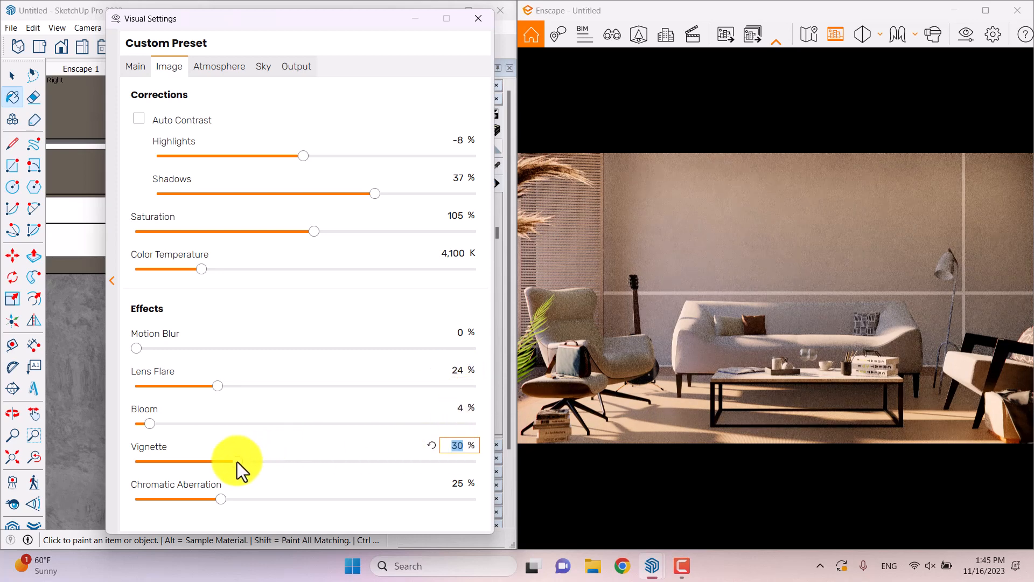
- Set the vignette effect to 46% and the chromatic aberration to 0%
{"action": "left_click_drag", "start_coordinate": [237, 462], "coordinate": [302, 464]}
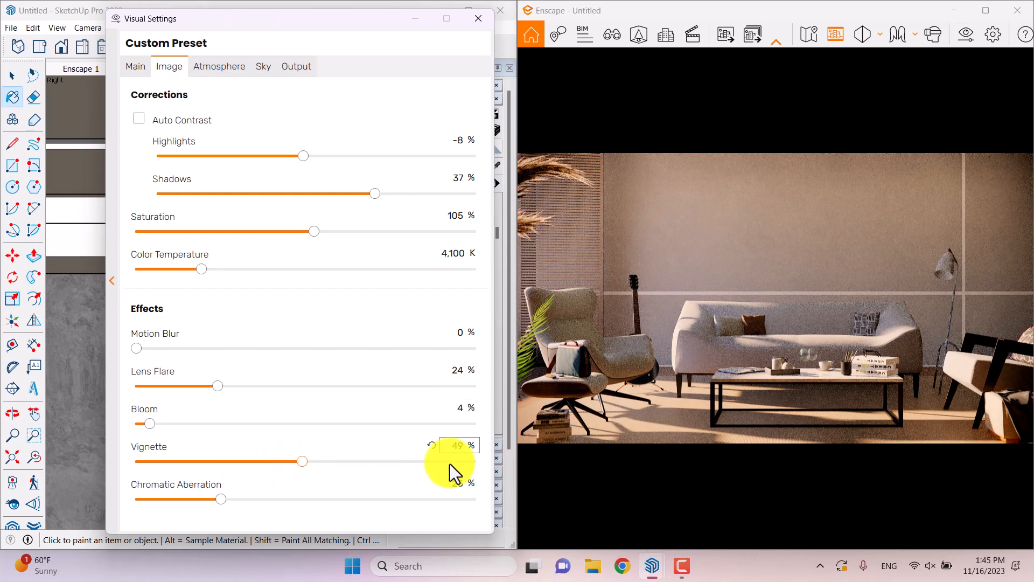
{"action": "left_click", "coordinate": [455, 447]}
{"action": "type", "text": "46"}
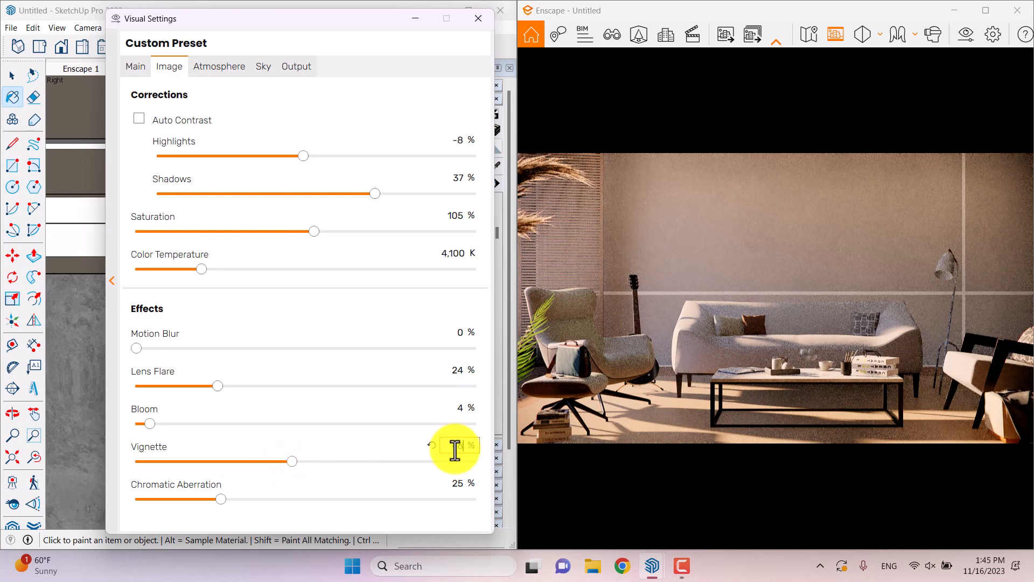
{"action": "key", "text": "Return"}
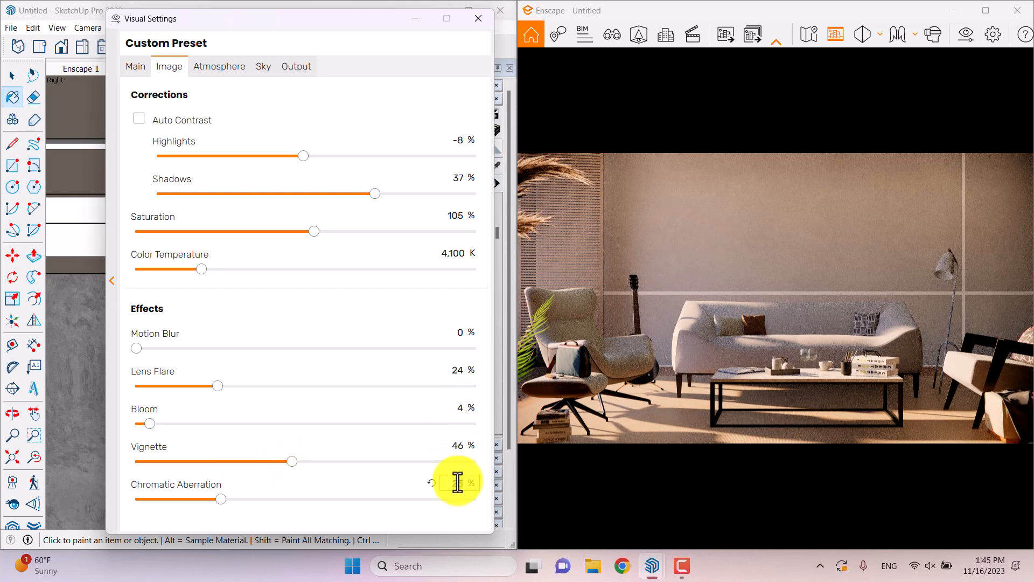
{"action": "left_click", "coordinate": [457, 483]}
{"action": "type", "text": "0"}
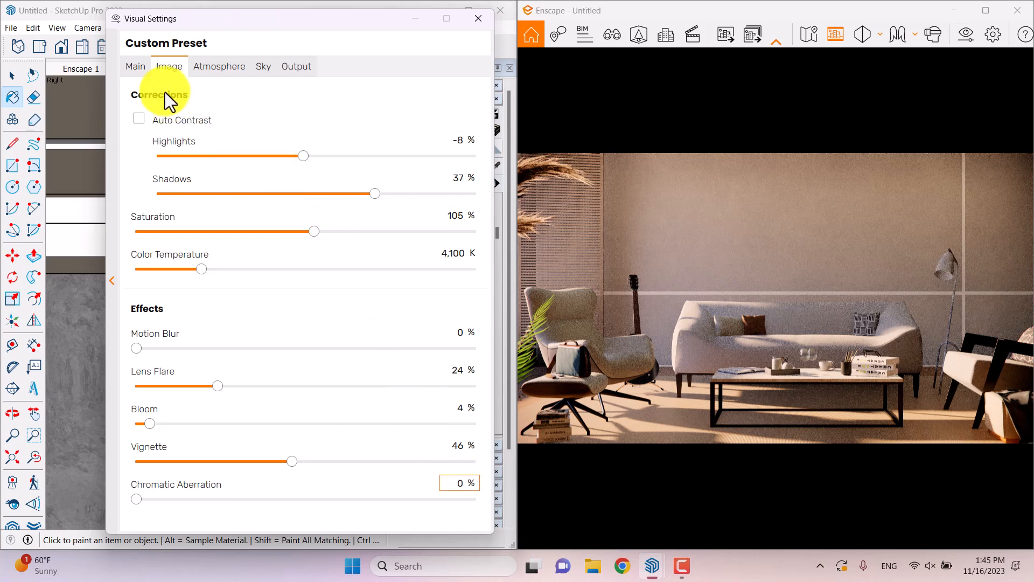
- Turn off the camera's auto exposure and set the exposure to 59%
{"action": "left_click", "coordinate": [136, 67]}
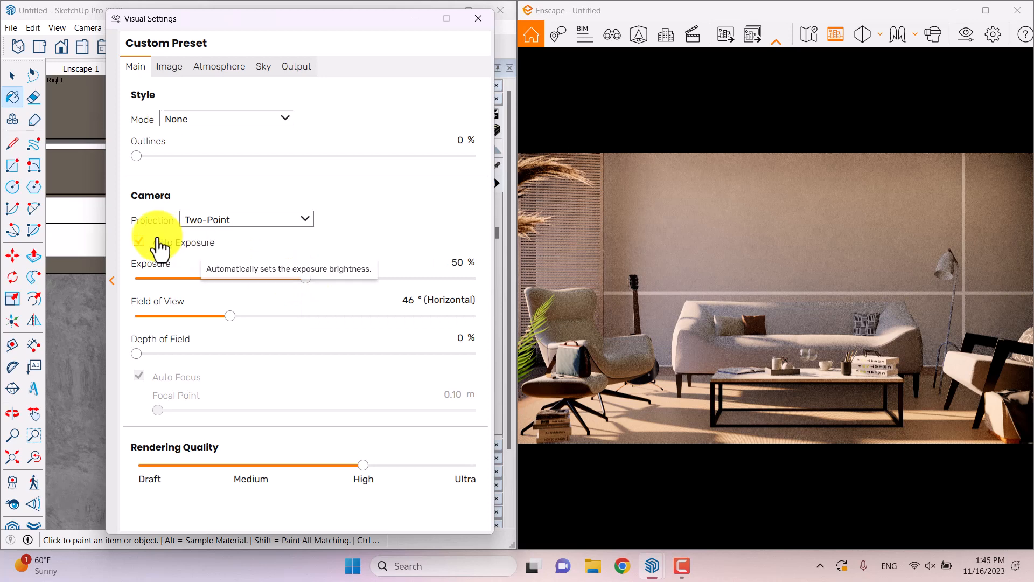
{"action": "left_click", "coordinate": [139, 242]}
{"action": "left_click_drag", "start_coordinate": [305, 280], "coordinate": [335, 280]}
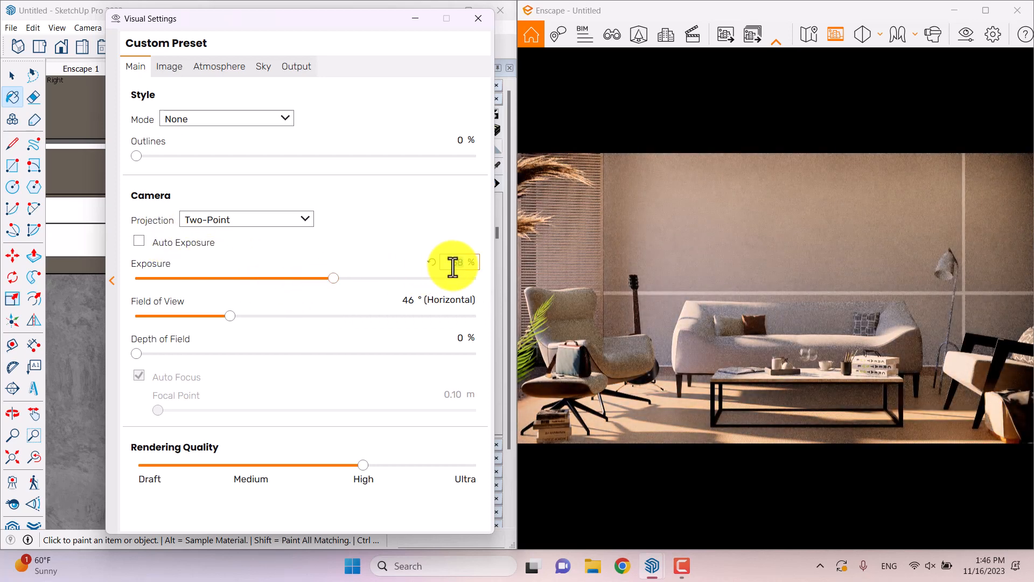
{"action": "type", "text": "59"}
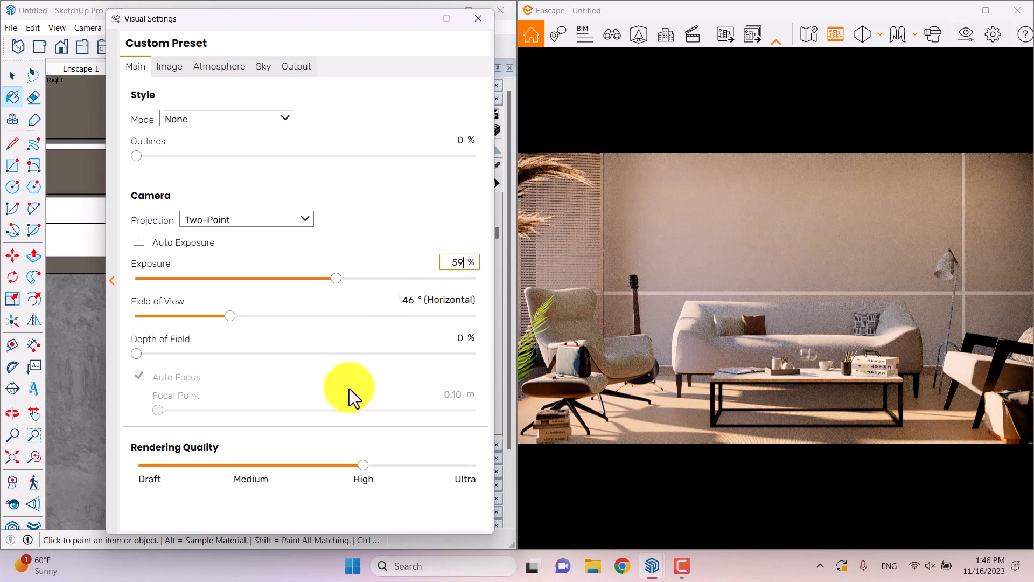
- Set the camera's depth of field to 24%, with auto focus off and a focal point of 3.86 m
{"action": "left_click_drag", "start_coordinate": [137, 352], "coordinate": [217, 355]}
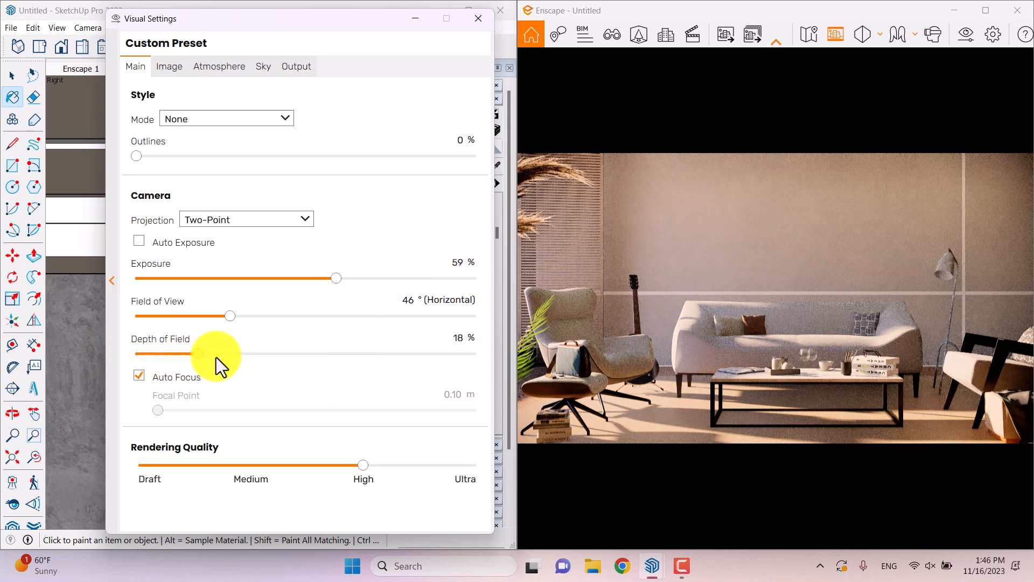
{"action": "left_click", "coordinate": [140, 377]}
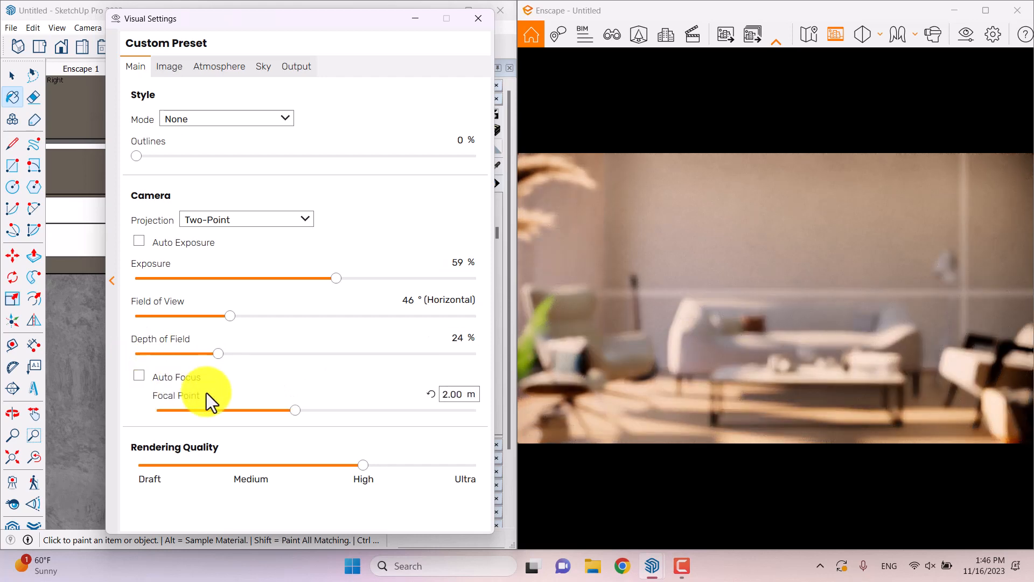
{"action": "left_click_drag", "start_coordinate": [296, 410], "coordinate": [326, 412]}
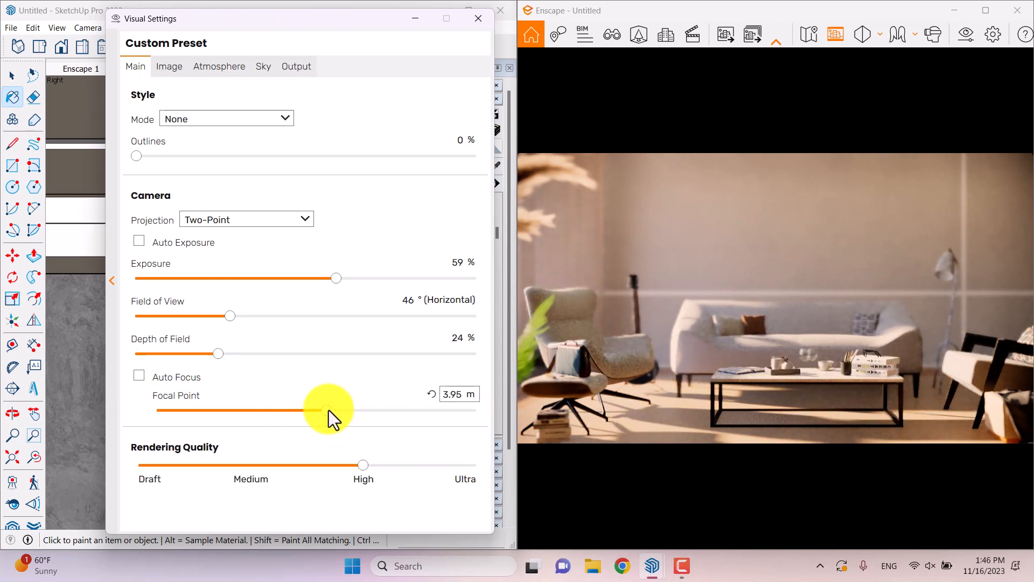
{"action": "left_click_drag", "start_coordinate": [329, 409], "coordinate": [328, 407]}
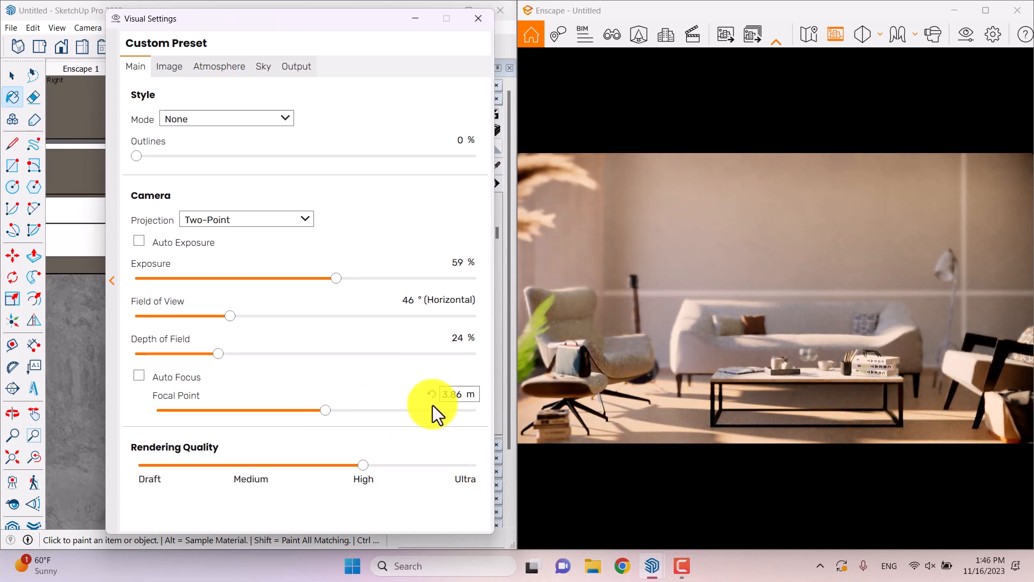
{"action": "left_click", "coordinate": [451, 395]}
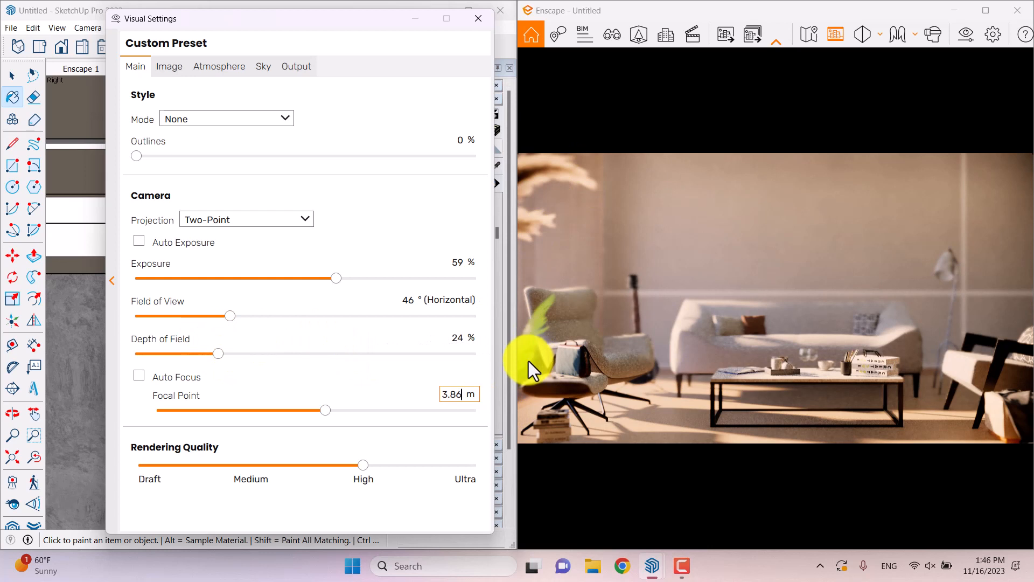
- Try a stronger depth of field of 51% and reduce it to 15%
{"action": "left_click_drag", "start_coordinate": [218, 354], "coordinate": [309, 361]}
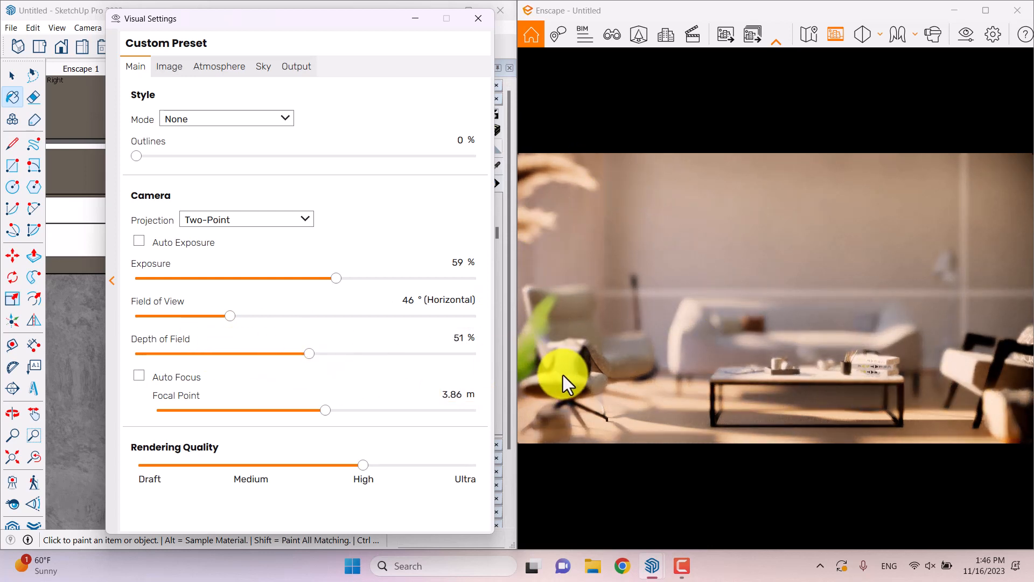
{"action": "left_click_drag", "start_coordinate": [309, 354], "coordinate": [215, 354]}
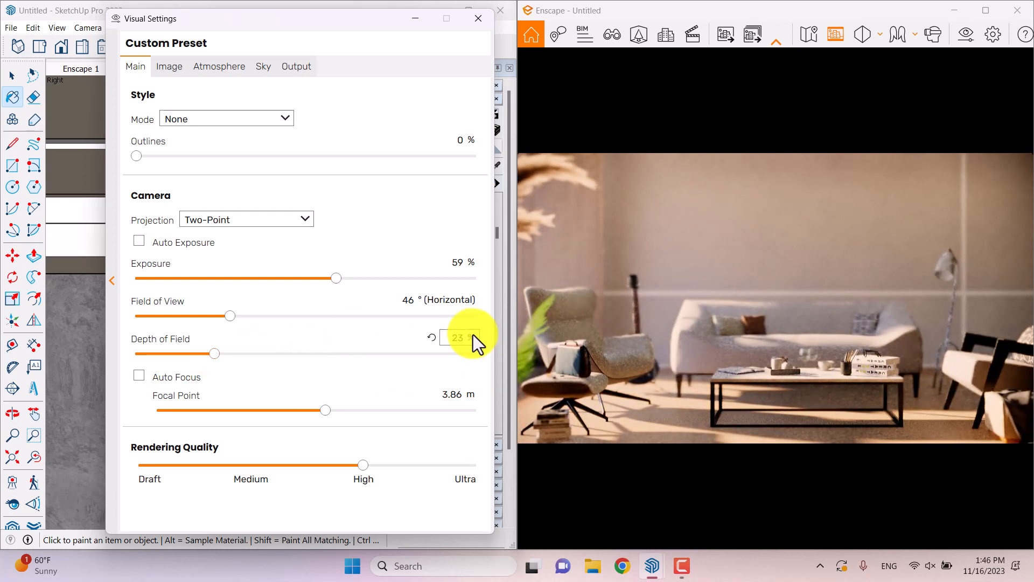
{"action": "double_click", "coordinate": [459, 336]}
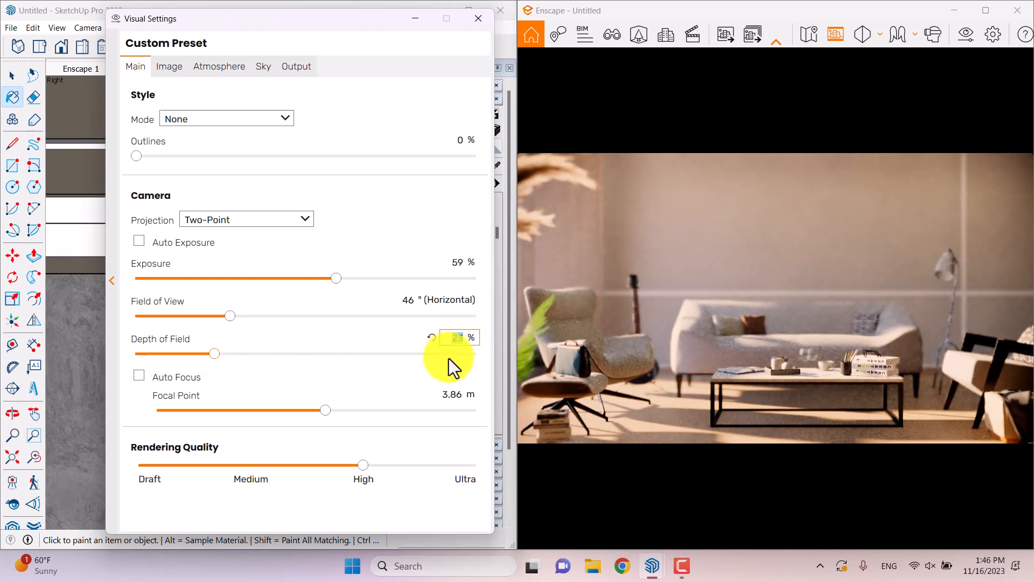
{"action": "type", "text": "15"}
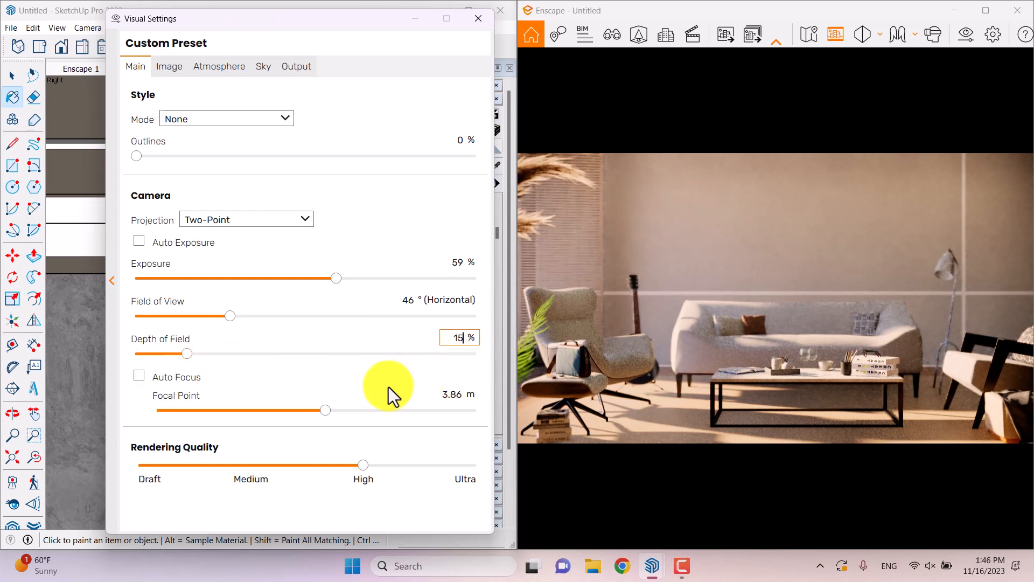
- Try Ultra HD as the output resolution and return it to Full HD
{"action": "left_click", "coordinate": [296, 66]}
{"action": "left_click", "coordinate": [261, 117]}
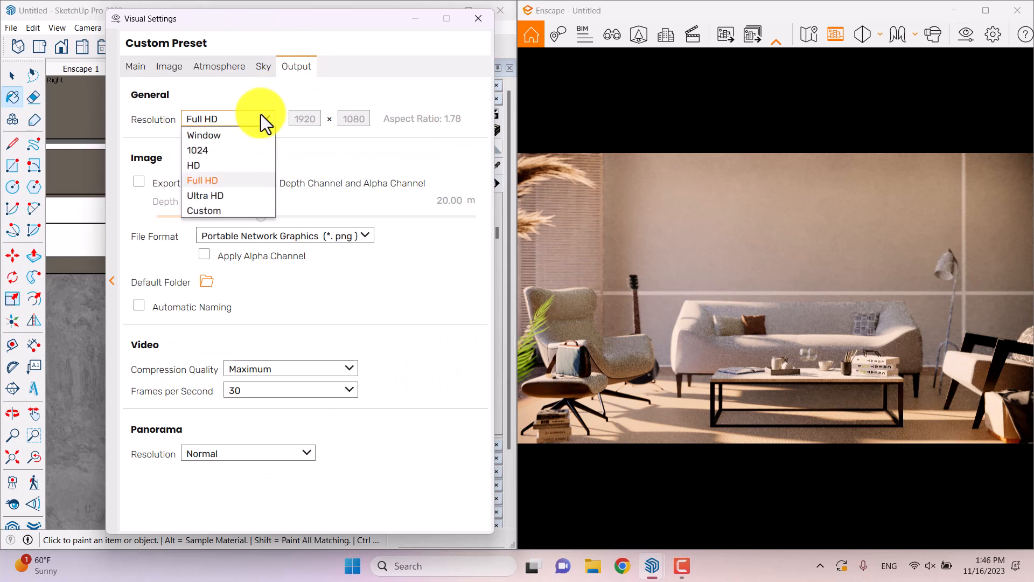
{"action": "left_click", "coordinate": [212, 197]}
{"action": "left_click", "coordinate": [232, 120]}
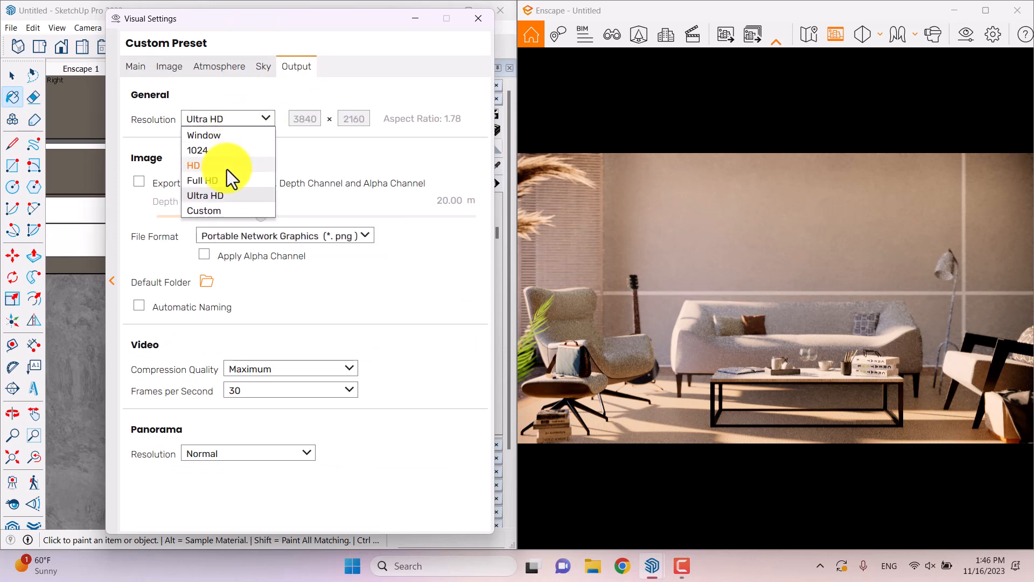
{"action": "left_click", "coordinate": [230, 177]}
- Raise the rendering quality to Ultra
{"action": "left_click", "coordinate": [135, 67]}
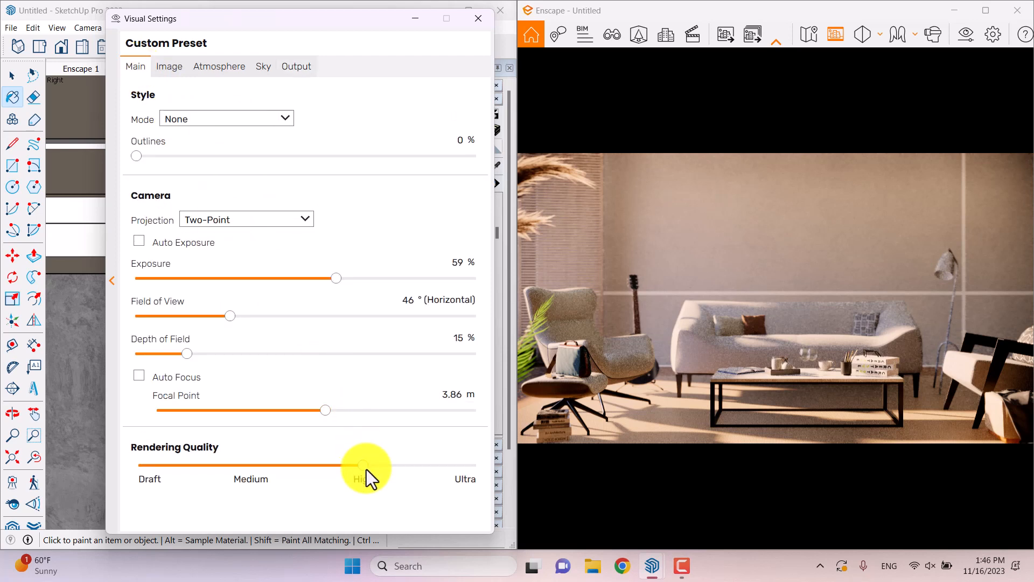
{"action": "left_click_drag", "start_coordinate": [363, 466], "coordinate": [474, 466]}
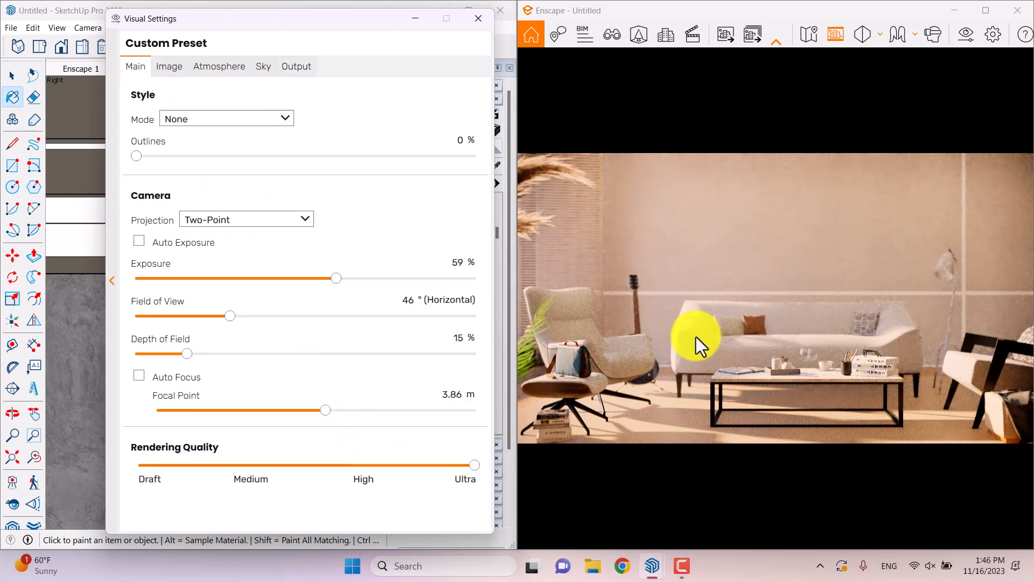
- Compare the image with auto contrast on and off, and set the saturation to 102%
{"action": "left_click", "coordinate": [169, 67]}
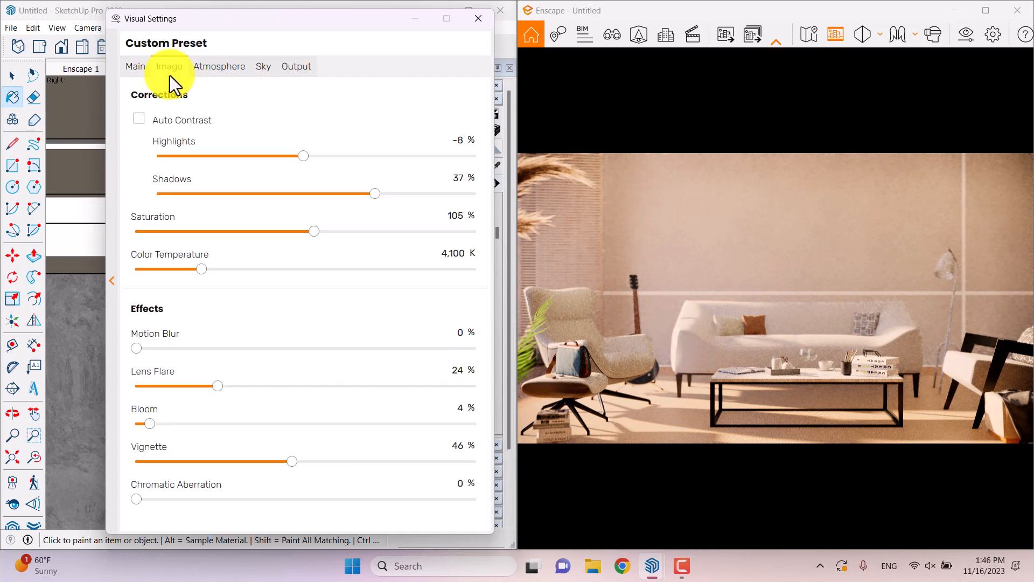
{"action": "left_click", "coordinate": [161, 122]}
{"action": "left_click", "coordinate": [161, 125]}
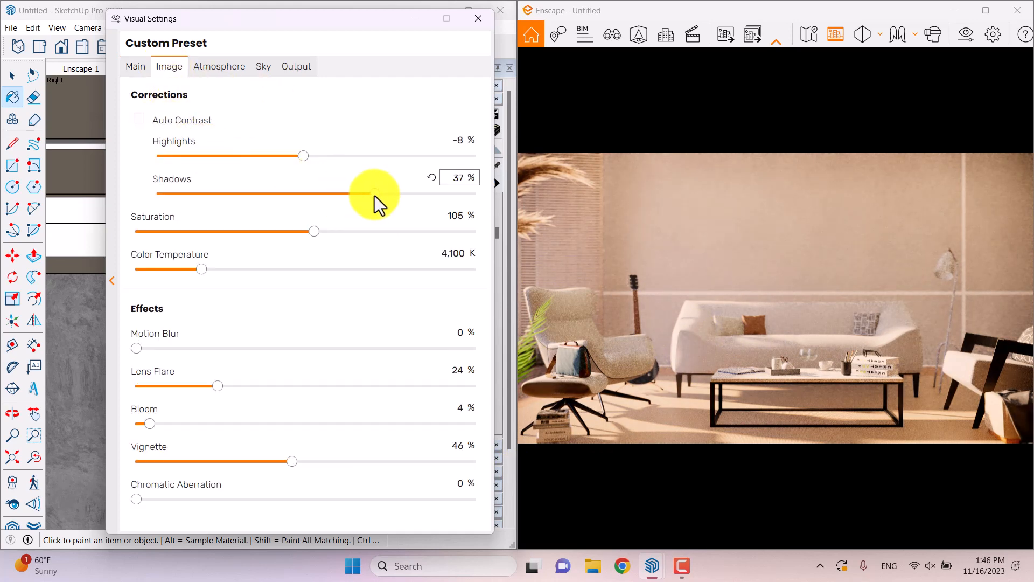
{"action": "mouse_move", "coordinate": [302, 156]}
{"action": "left_mouse_down"}
{"action": "mouse_move", "coordinate": [273, 156]}
{"action": "mouse_move", "coordinate": [302, 156]}
{"action": "left_mouse_up"}
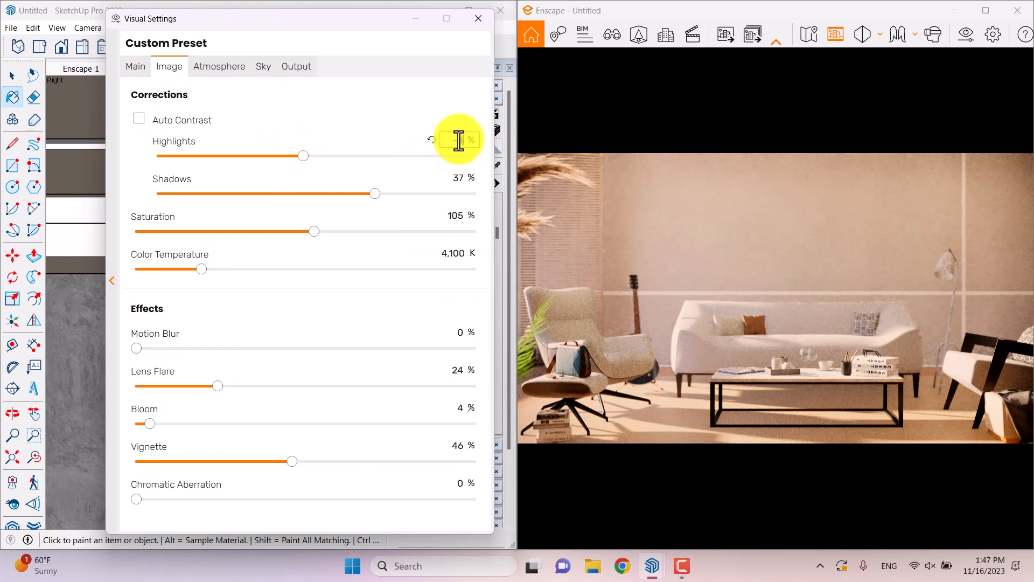
{"action": "left_click", "coordinate": [454, 215]}
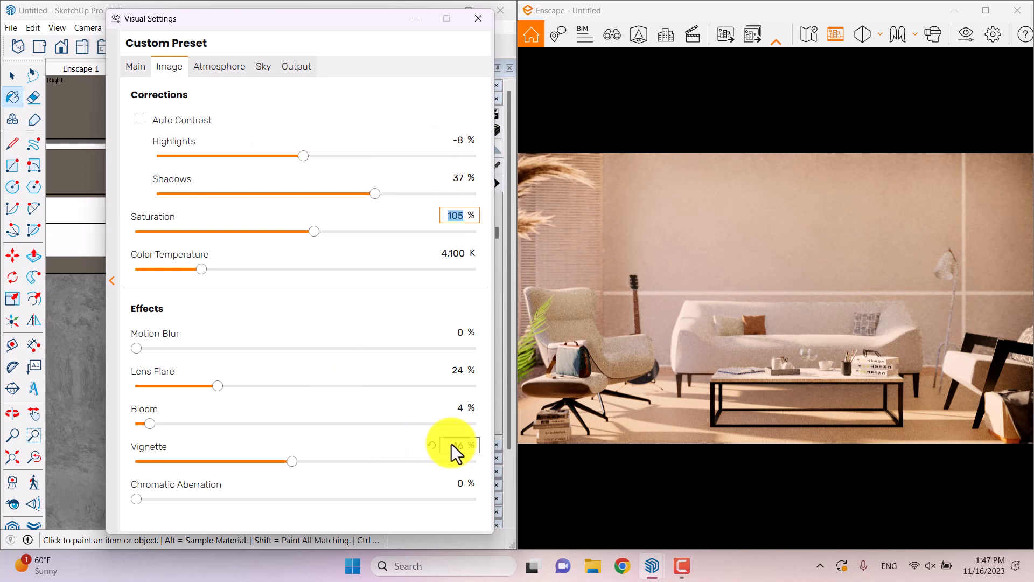
{"action": "type", "text": "102"}
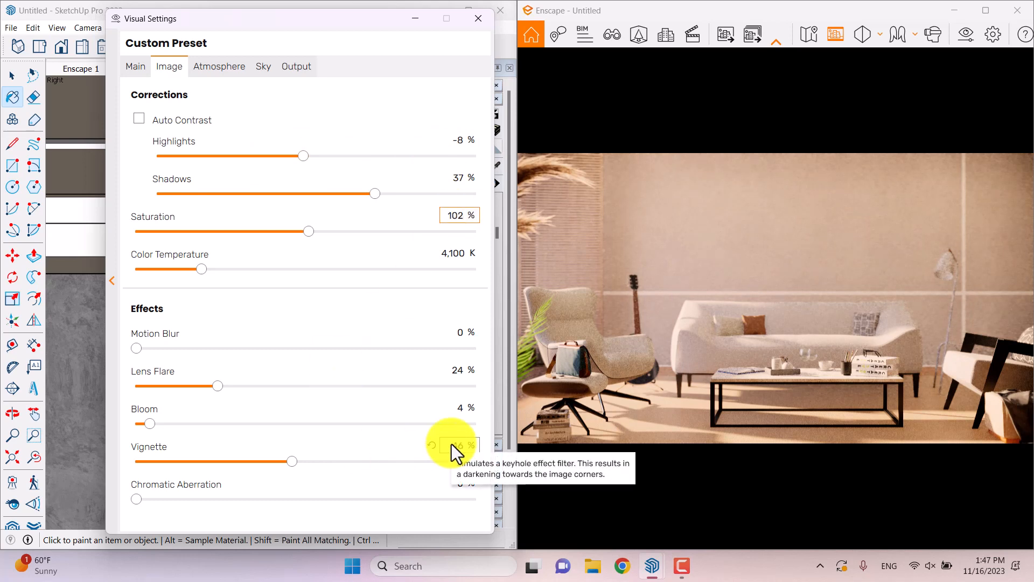
- Set the image's color temperature to 5,600 K
{"action": "left_click", "coordinate": [210, 269]}
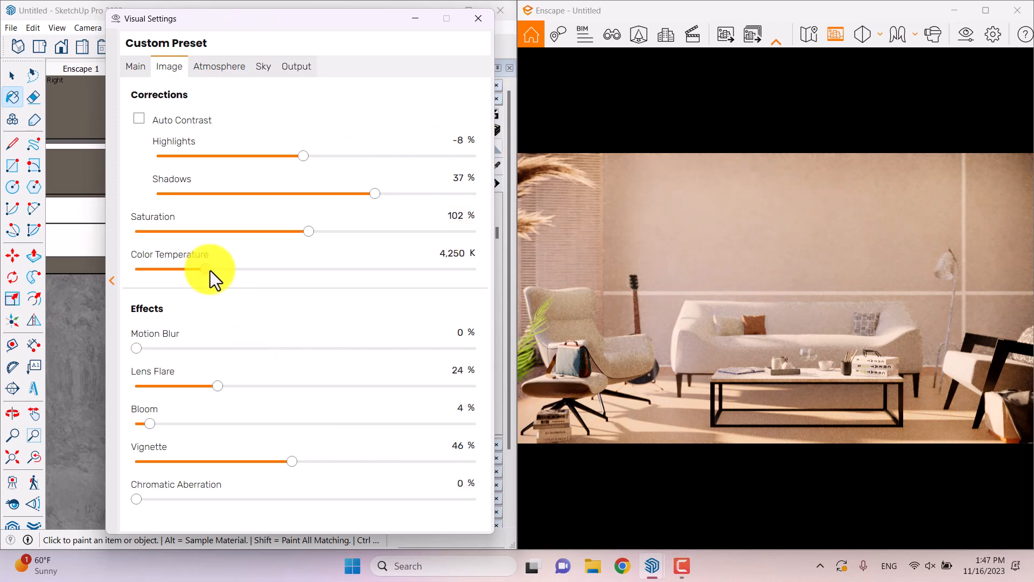
{"action": "left_click_drag", "start_coordinate": [210, 270], "coordinate": [263, 270]}
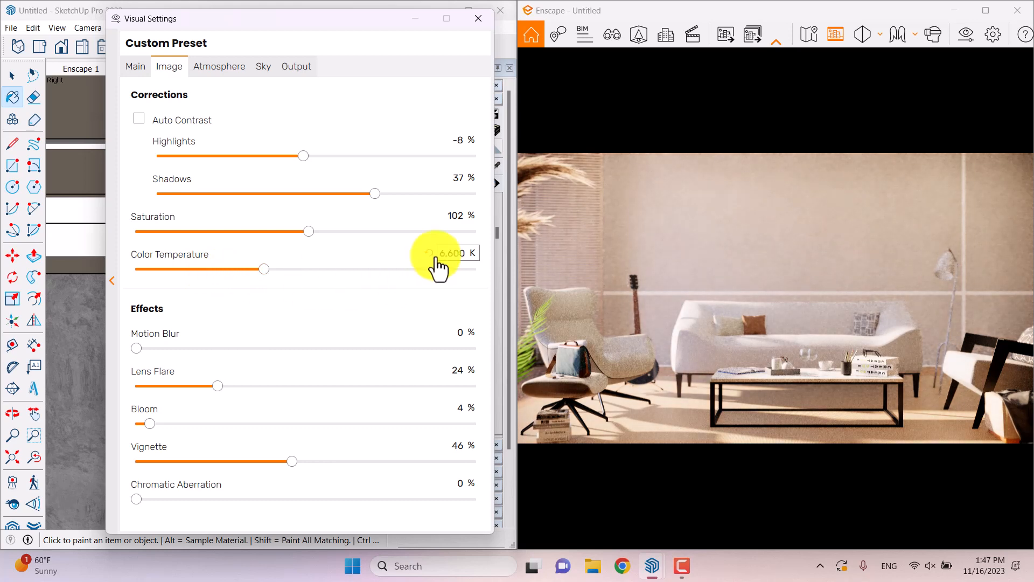
{"action": "left_click", "coordinate": [443, 255]}
{"action": "type", "text": "5600"}
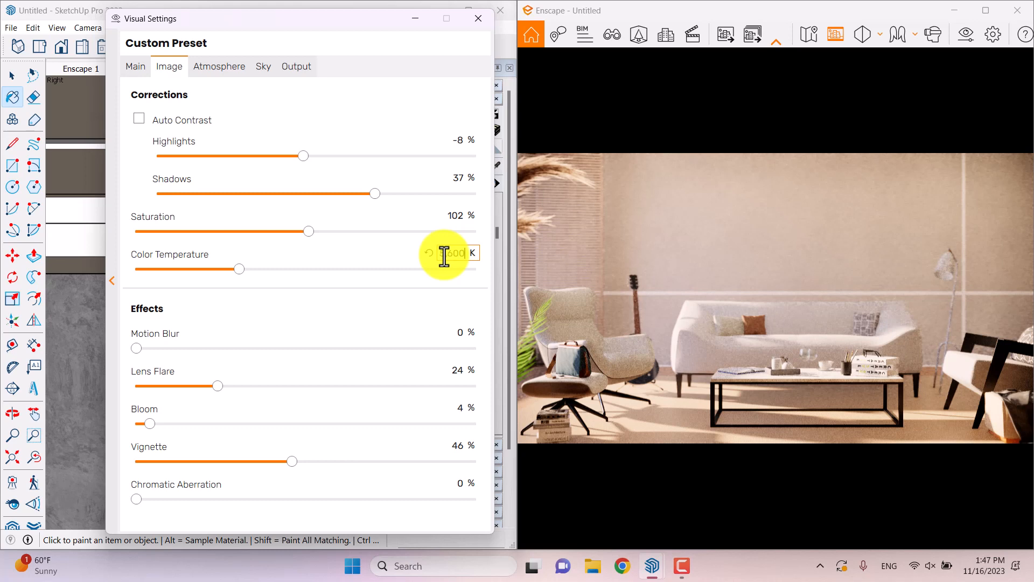
- Lower the atmosphere's sun brightness to 9% and raise the ambient brightness to 19%
{"action": "left_click", "coordinate": [221, 66]}
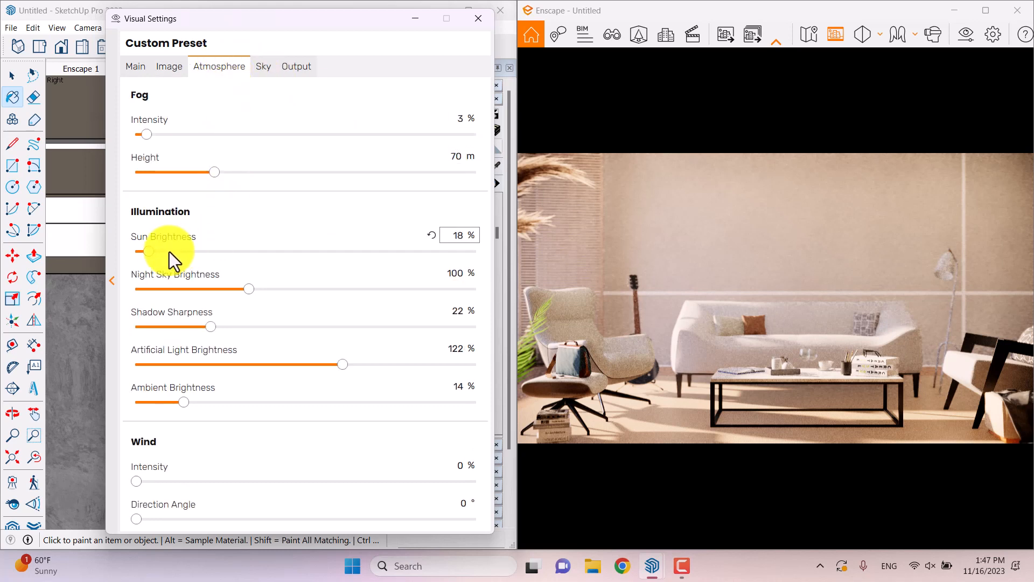
{"action": "left_click_drag", "start_coordinate": [151, 251], "coordinate": [145, 251]}
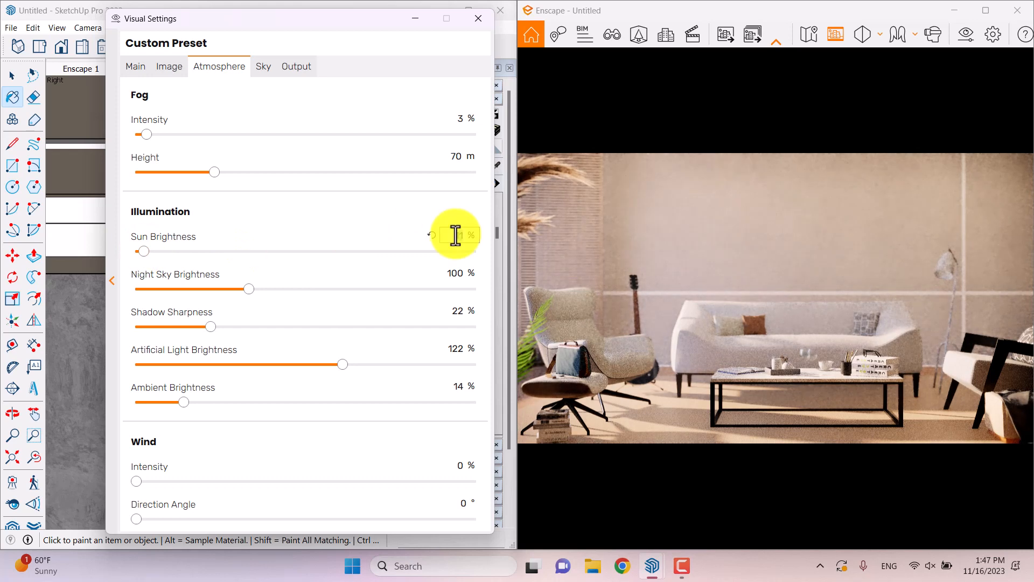
{"action": "scroll", "coordinate": [455, 235], "scroll_direction": "down", "scroll_amount": 2}
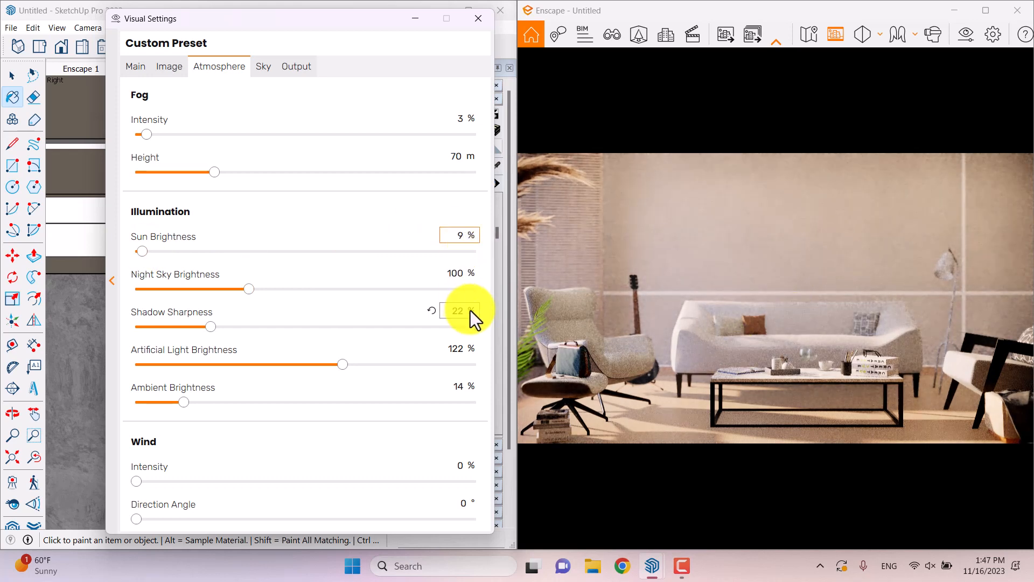
{"action": "mouse_move", "coordinate": [184, 400]}
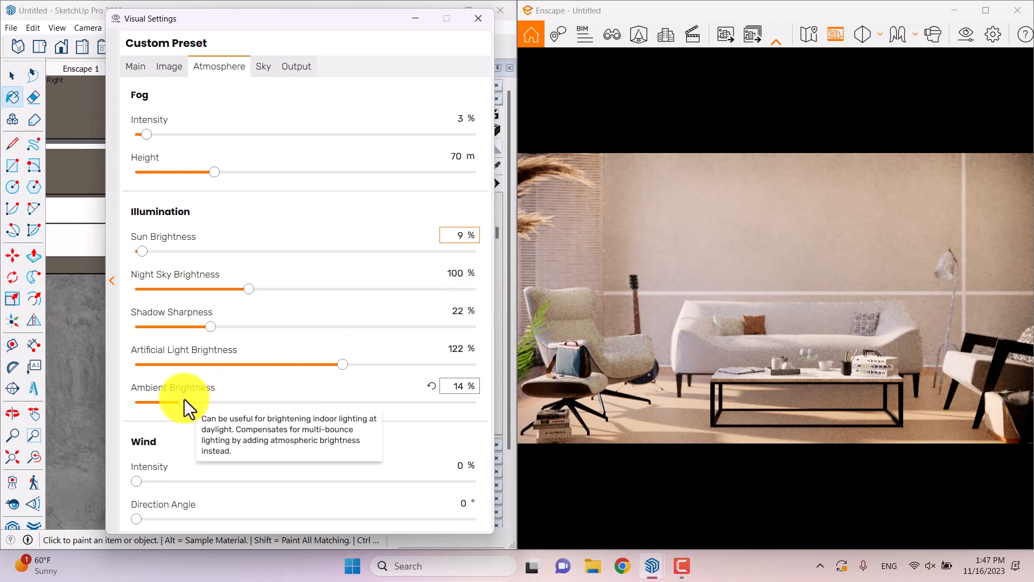
{"action": "left_click", "coordinate": [460, 384]}
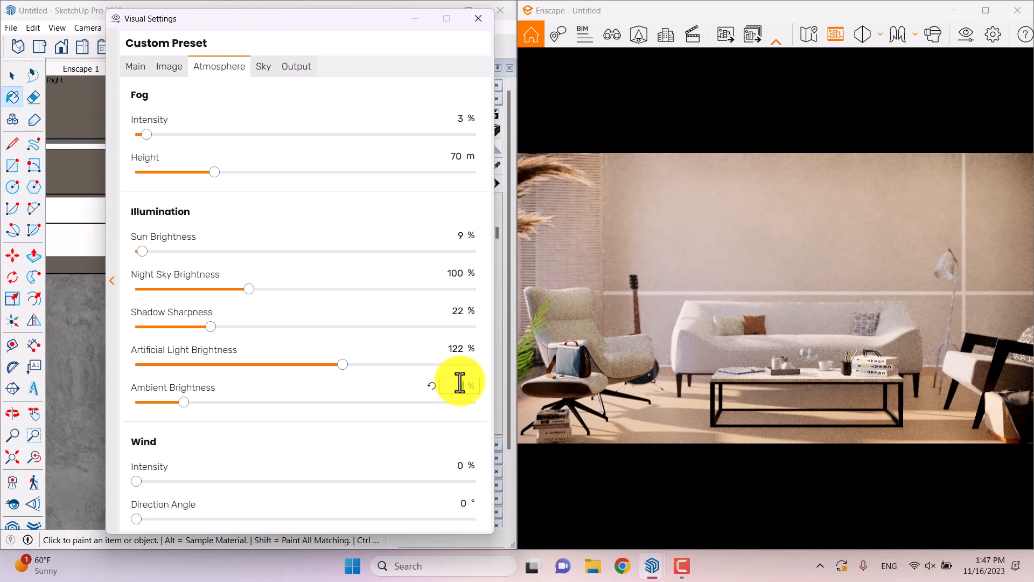
{"action": "type", "text": "19"}
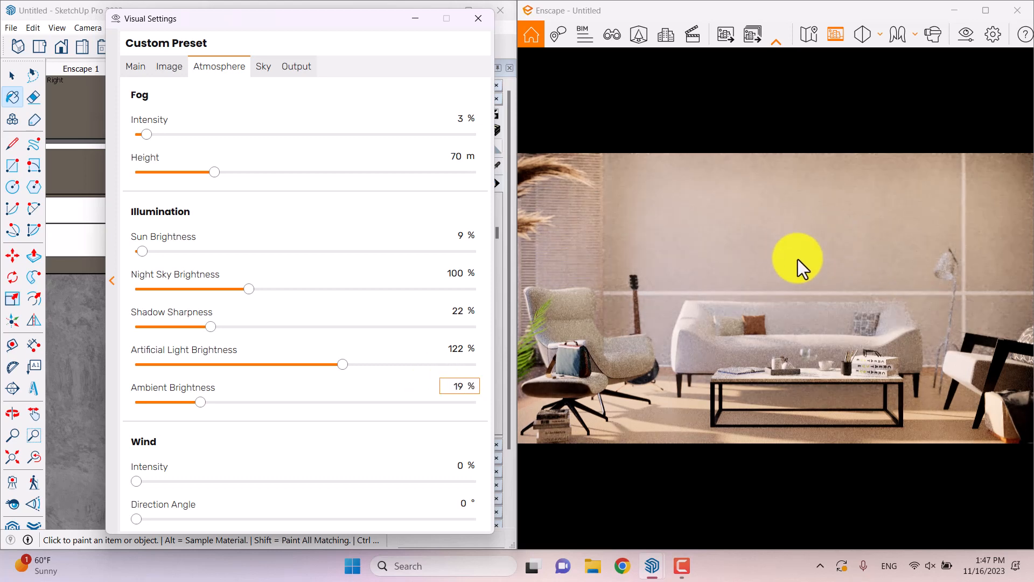
{"action": "left_click", "coordinate": [479, 22]}
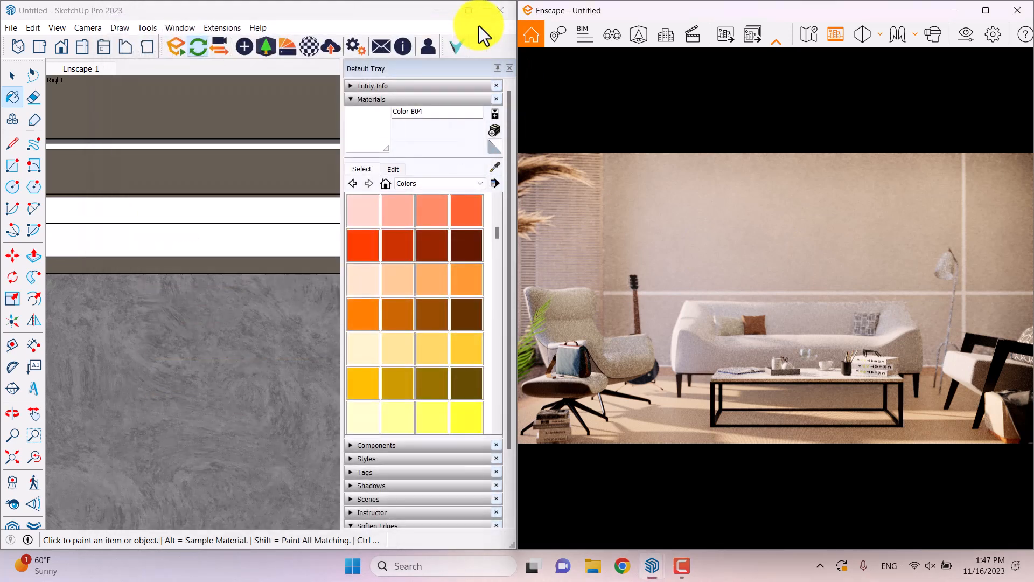
- Change the Concrete 04 material's tint color to light gray and set its roughness to 84%
{"action": "left_click", "coordinate": [313, 45]}
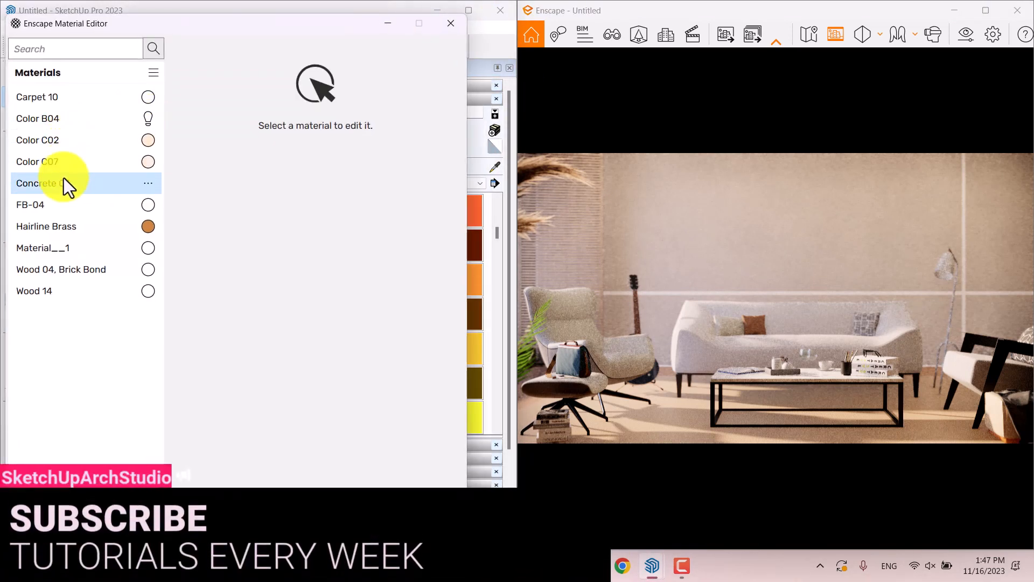
{"action": "left_click", "coordinate": [63, 182]}
{"action": "left_click", "coordinate": [370, 163]}
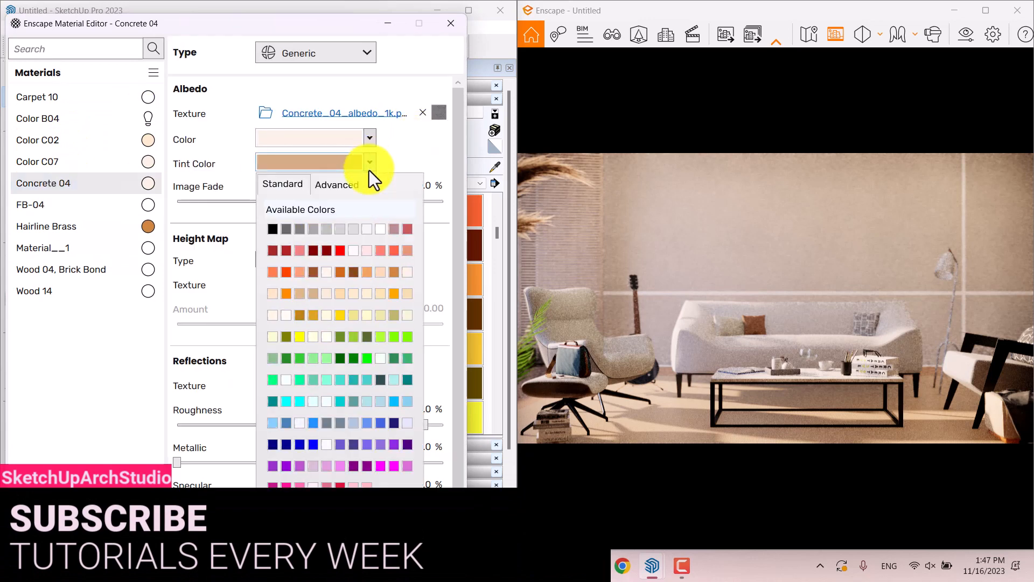
{"action": "left_click", "coordinate": [313, 230]}
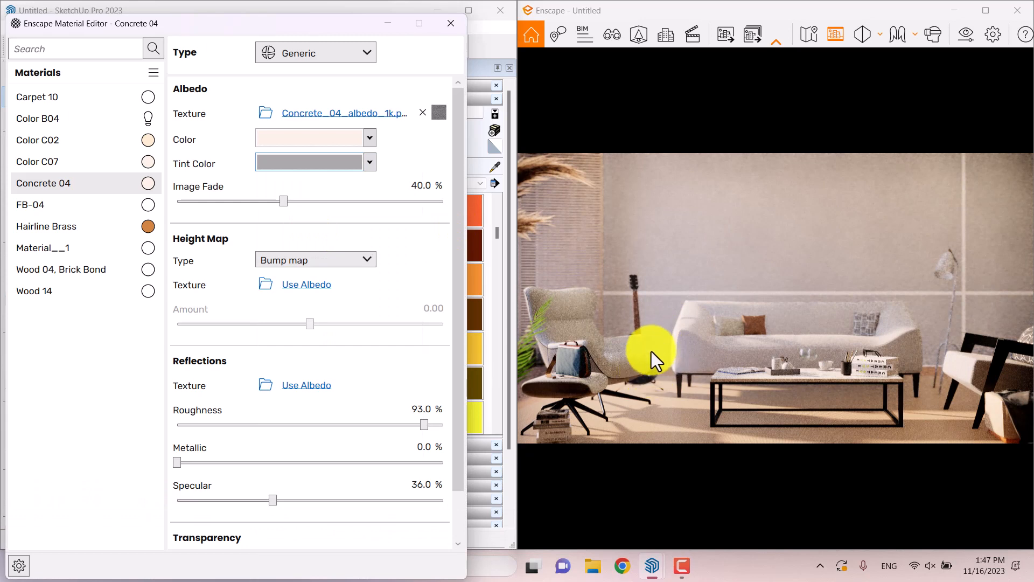
{"action": "left_click", "coordinate": [370, 163]}
{"action": "left_click", "coordinate": [325, 230]}
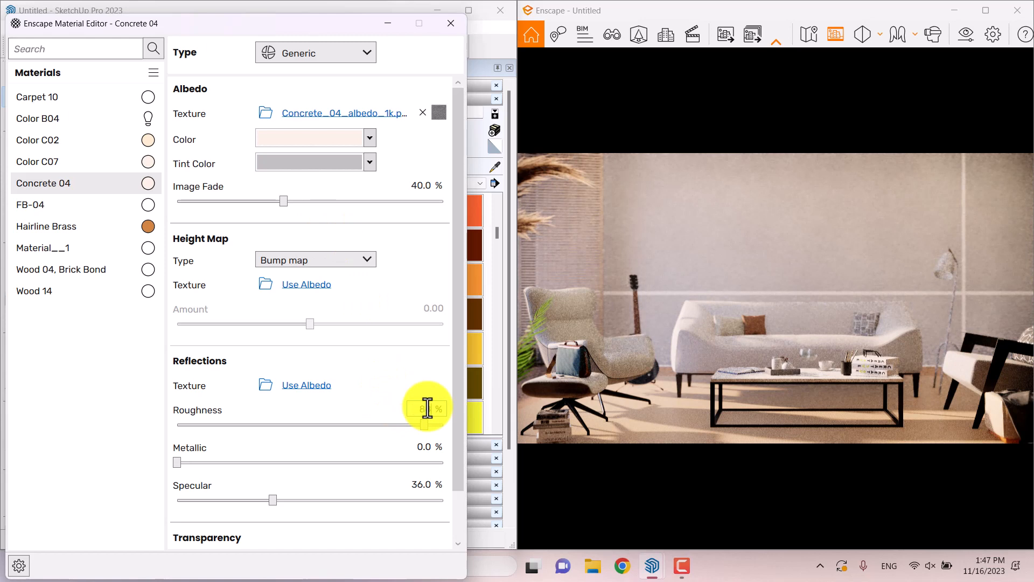
{"action": "key", "text": "Return"}
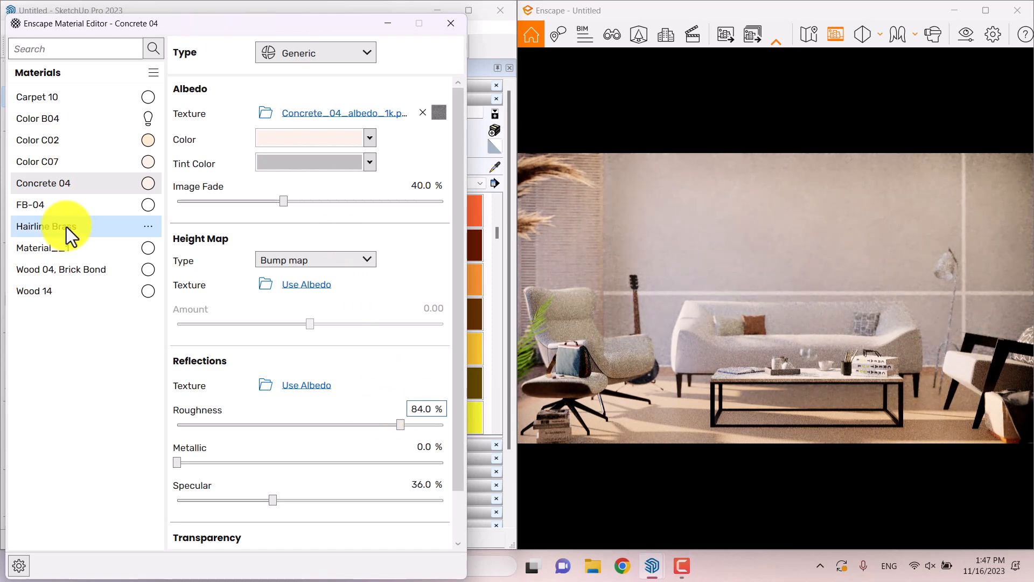
- Set the roughness of the Wood 04, Brick Bond material to 21% and close the material editor
{"action": "left_click", "coordinate": [75, 272]}
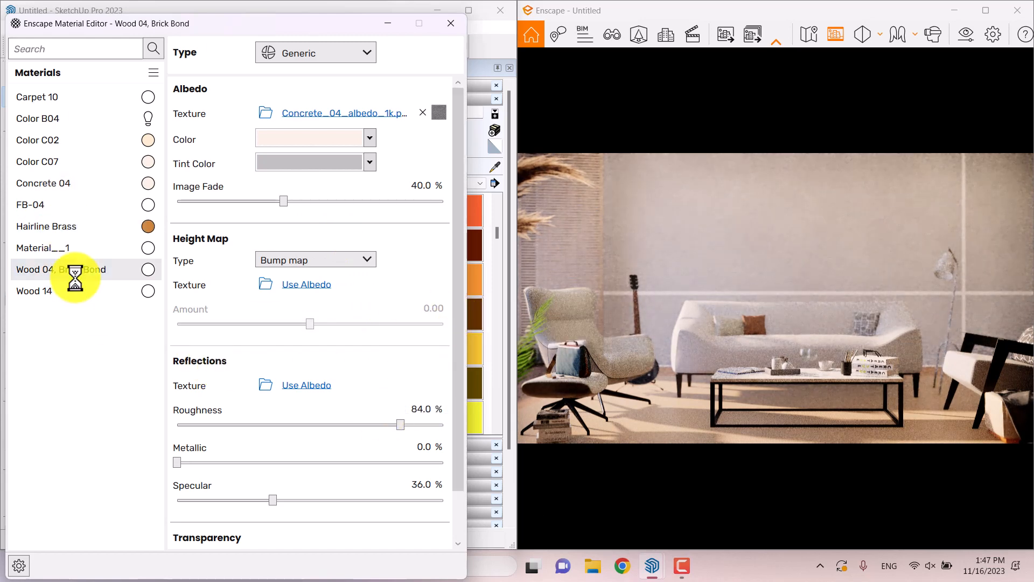
{"action": "left_click", "coordinate": [419, 414]}
{"action": "type", "text": "2"}
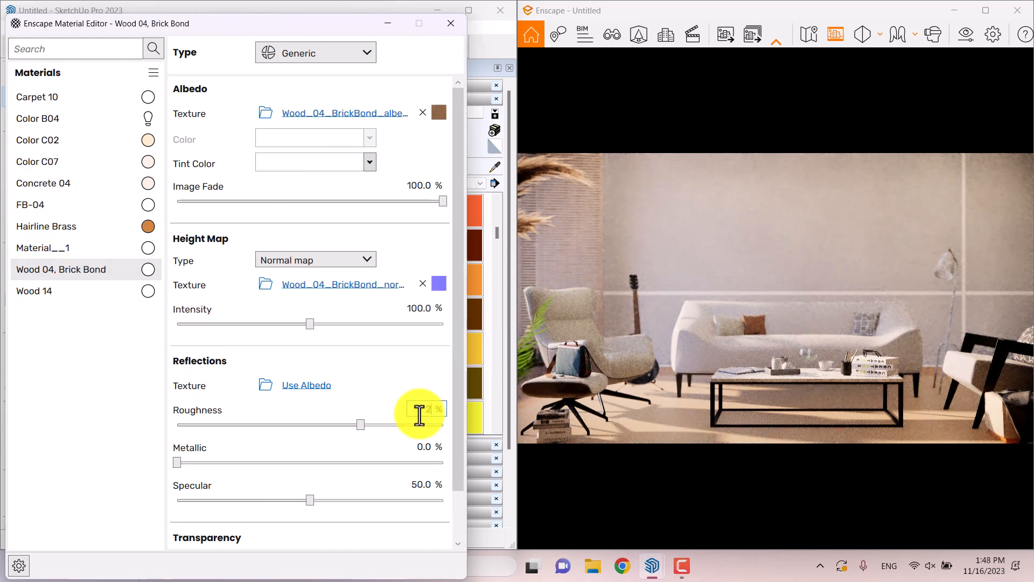
{"action": "type", "text": "0"}
{"action": "key", "text": "Return"}
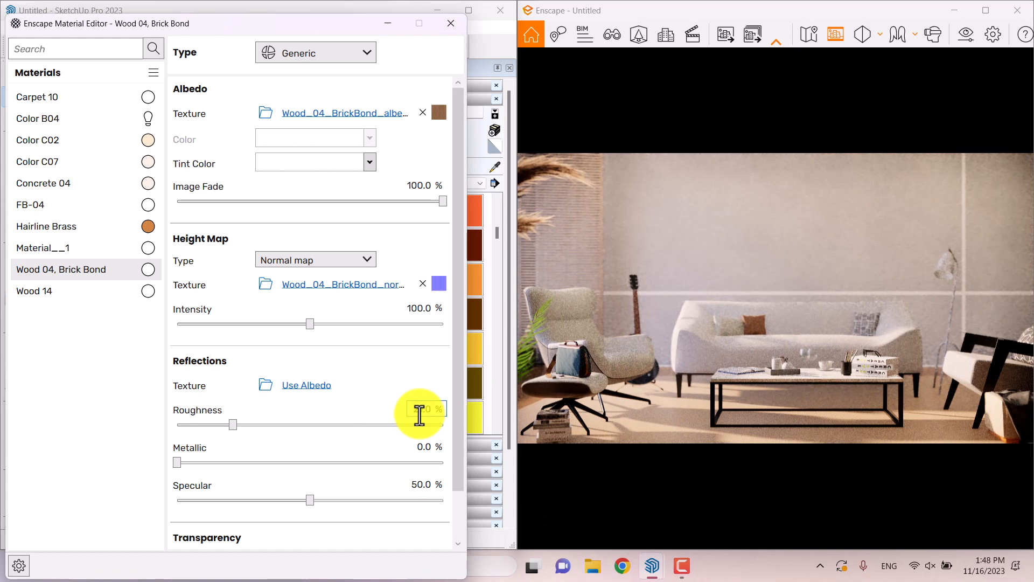
{"action": "key", "text": "BackSpace"}
{"action": "type", "text": "1"}
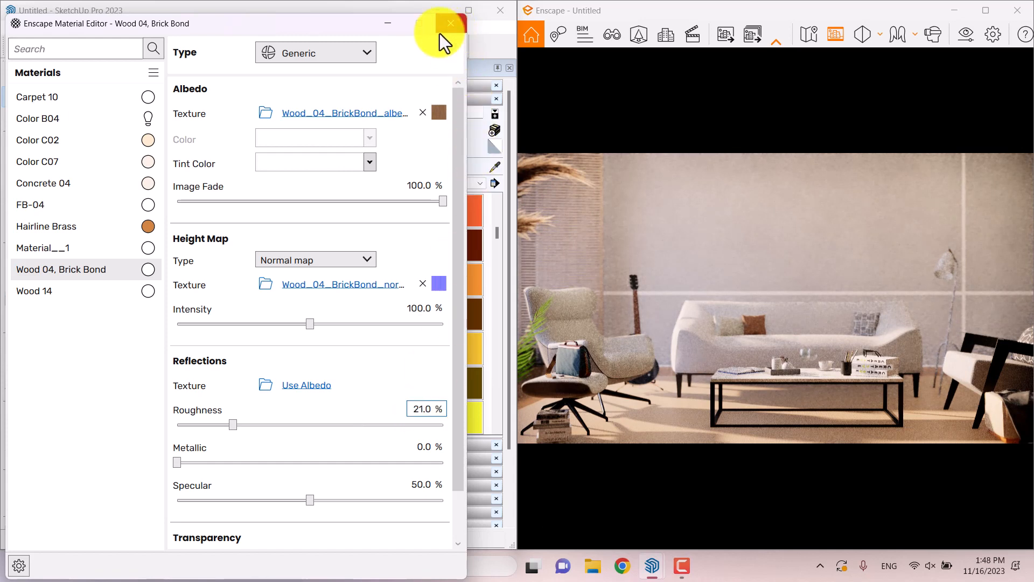
{"action": "left_click", "coordinate": [439, 32]}
- Reduce the camera's depth of field to 9% in the visual settings
{"action": "left_click", "coordinate": [970, 31]}
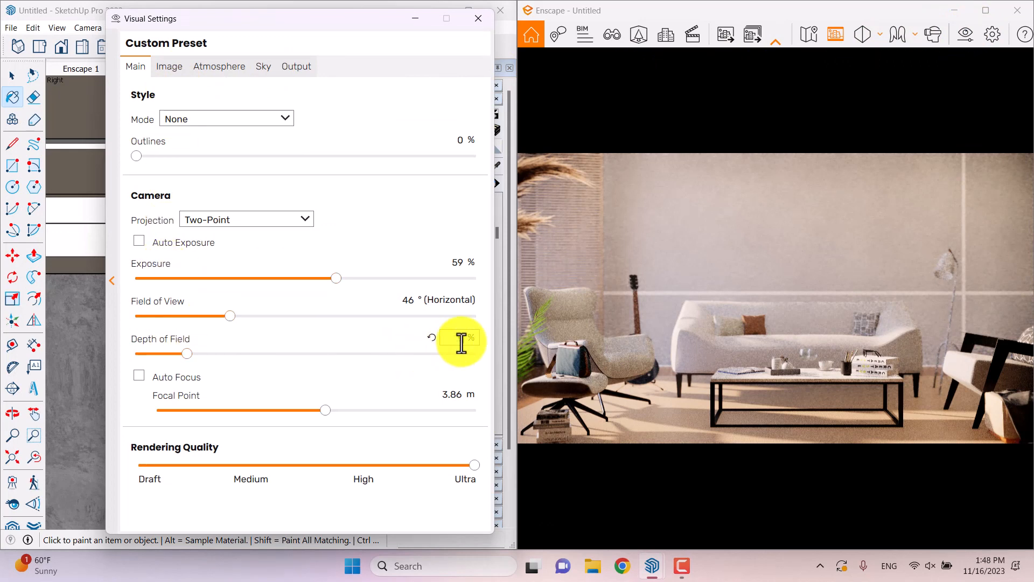
{"action": "scroll", "coordinate": [462, 343], "scroll_direction": "down", "scroll_amount": 6}
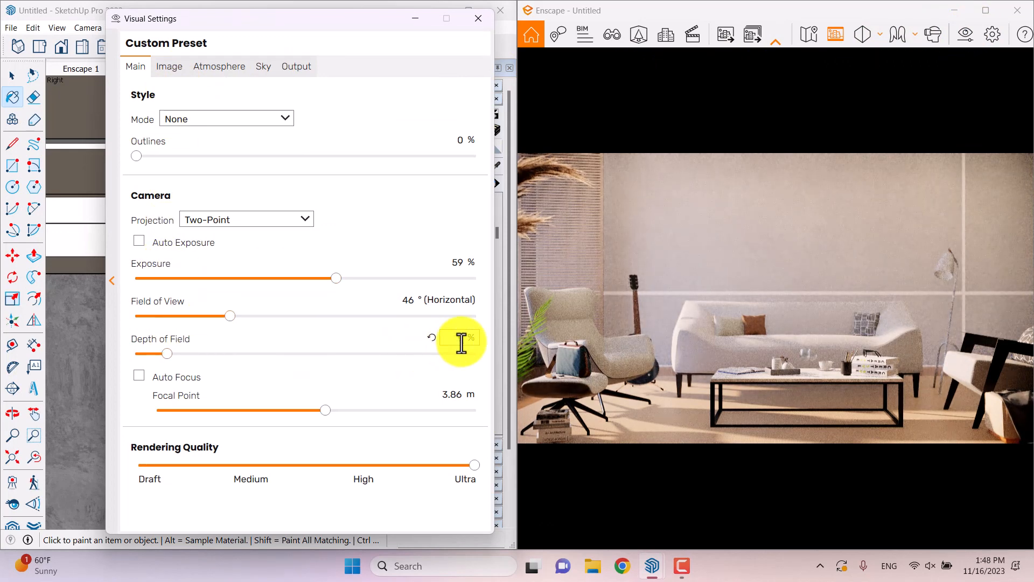
{"action": "left_click", "coordinate": [478, 19]}
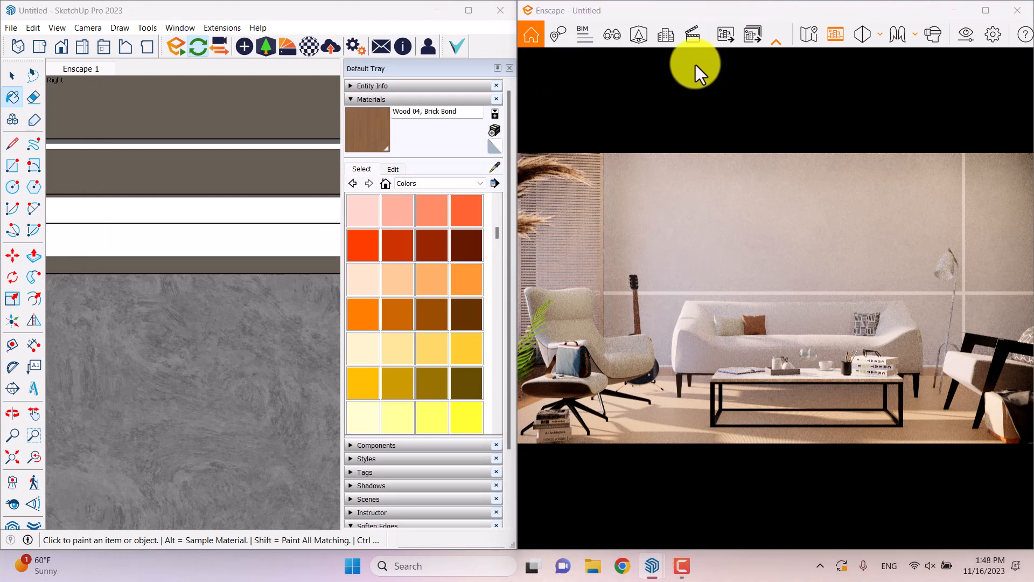
- Export the rendered view to the Desktop as a Portable Network Graphics image
{"action": "left_click", "coordinate": [722, 41]}
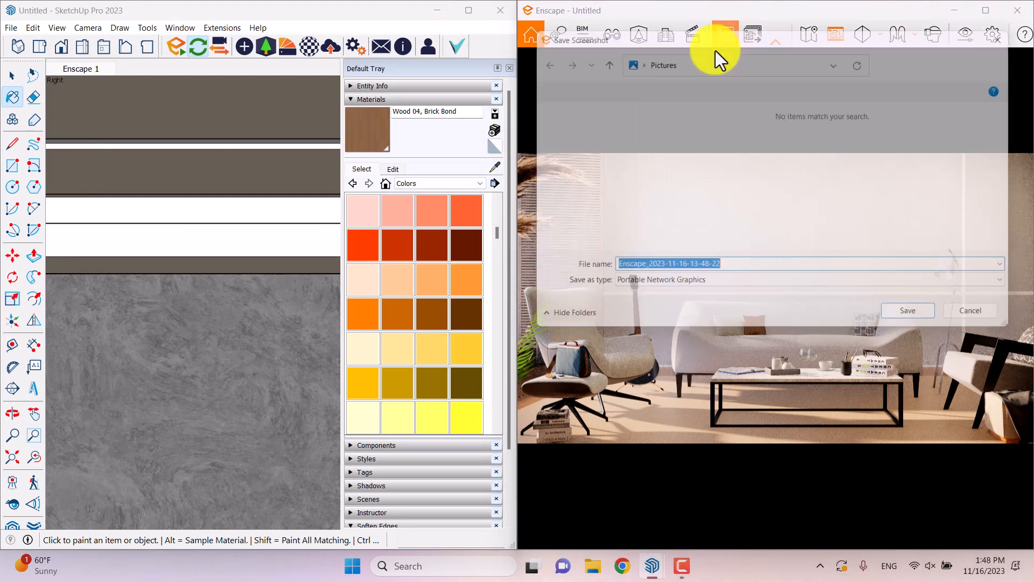
{"action": "left_click", "coordinate": [638, 58]}
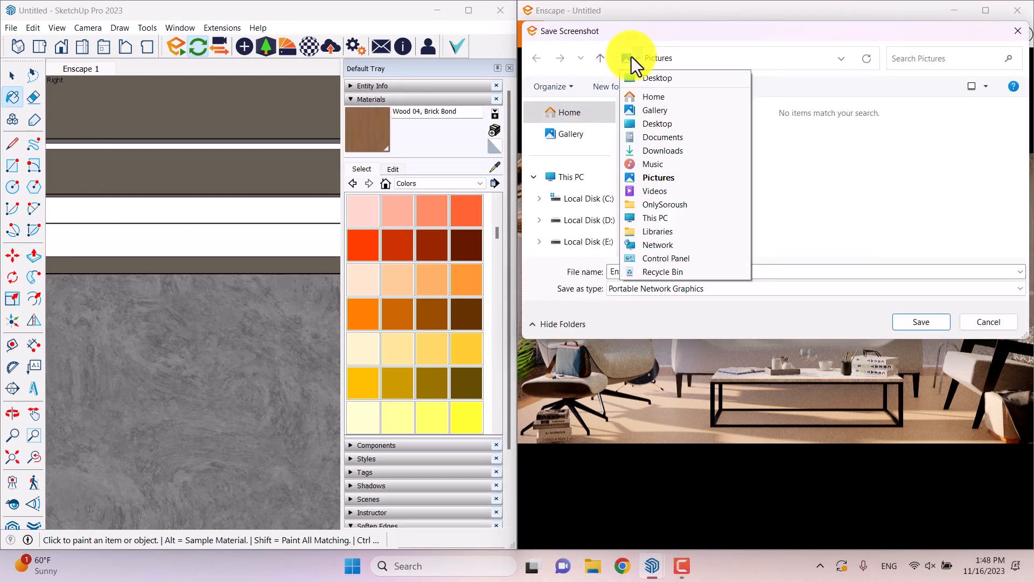
{"action": "left_click", "coordinate": [646, 78]}
{"action": "left_click", "coordinate": [911, 321]}
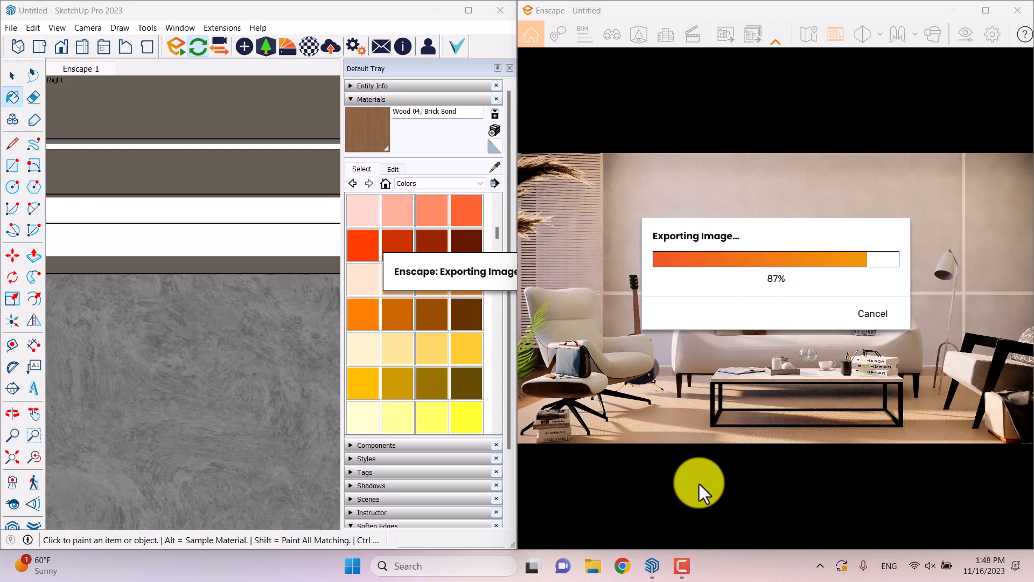
- Maximize the render window and move the camera to a close-up of the coffee table with the sofa and guitar behind it
{"action": "left_click", "coordinate": [986, 10]}
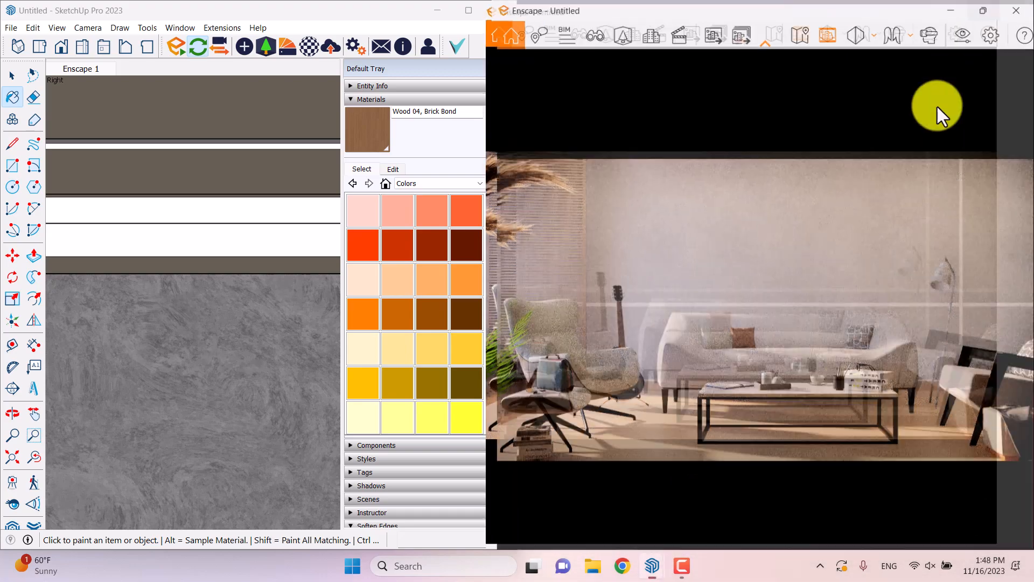
{"action": "left_click_drag", "start_coordinate": [641, 351], "coordinate": [642, 350]}
{"action": "key", "text": "w"}
{"action": "key", "text": "w"}
{"action": "key", "text": "w"}
{"action": "key", "text": "s"}
{"action": "key", "text": "a"}
{"action": "key", "text": "s"}
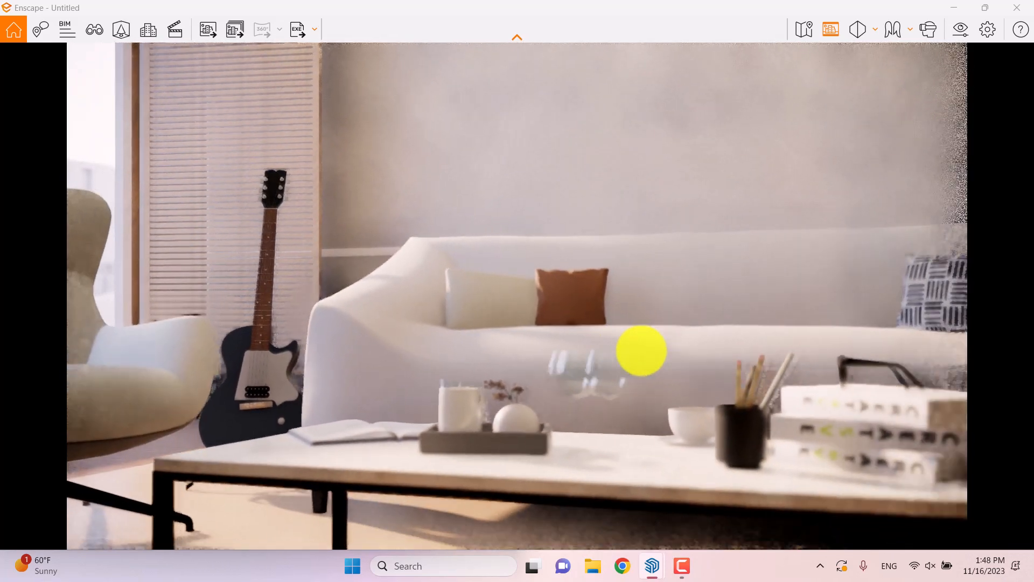
{"action": "key", "text": "q"}
{"action": "key", "text": "a"}
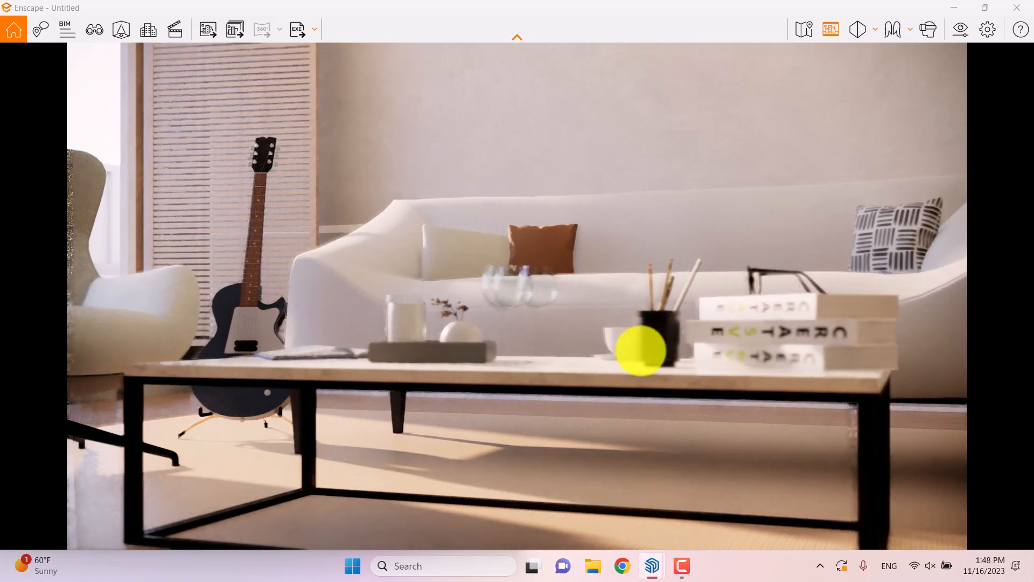
{"action": "key", "text": "d"}
{"action": "key", "text": "e"}
{"action": "key", "text": "s"}
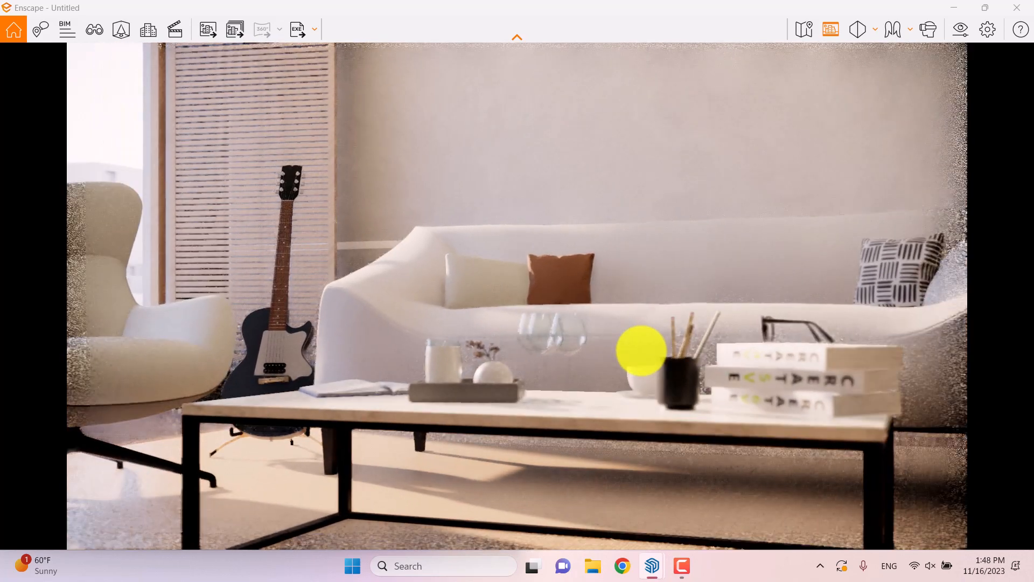
{"action": "key", "text": "a"}
{"action": "left_click_drag", "start_coordinate": [641, 351], "coordinate": [642, 351]}
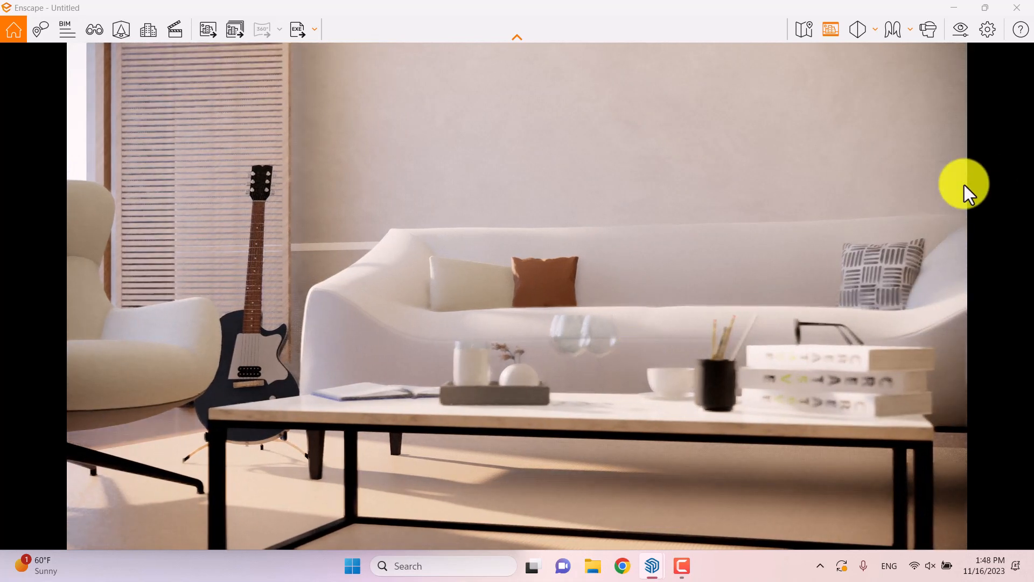
- Set the output to a custom resolution of 1920 × 1200
{"action": "left_click", "coordinate": [963, 31]}
{"action": "left_click_drag", "start_coordinate": [304, 19], "coordinate": [212, 19]}
{"action": "left_click", "coordinate": [213, 61]}
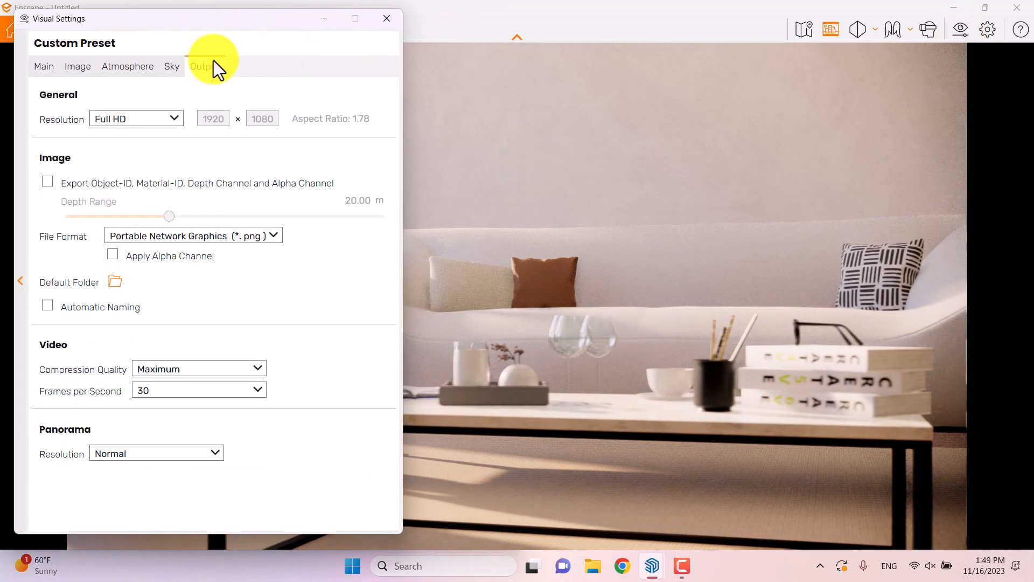
{"action": "left_click", "coordinate": [166, 117]}
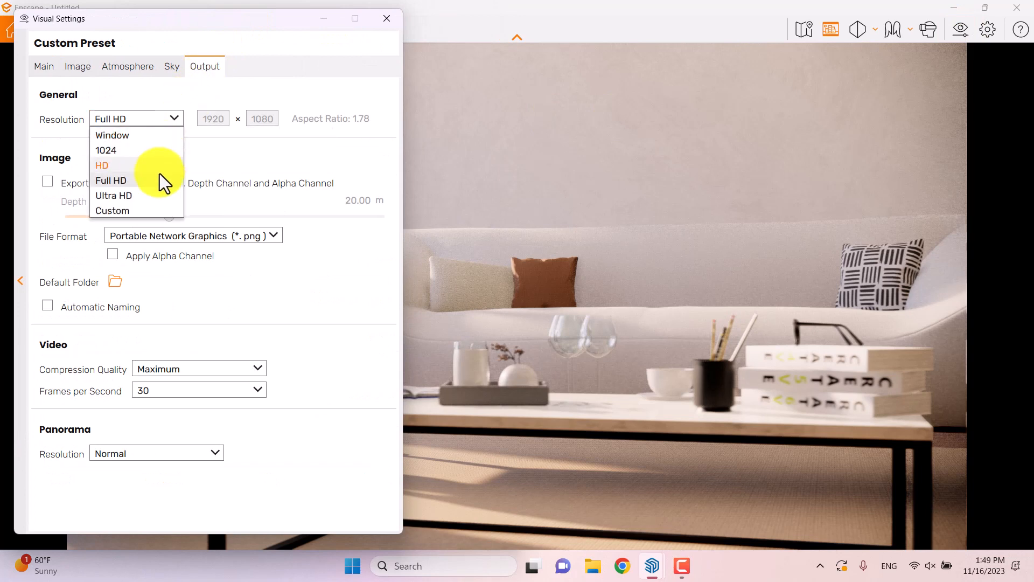
{"action": "left_click", "coordinate": [135, 212]}
{"action": "left_click_drag", "start_coordinate": [248, 118], "coordinate": [296, 116]}
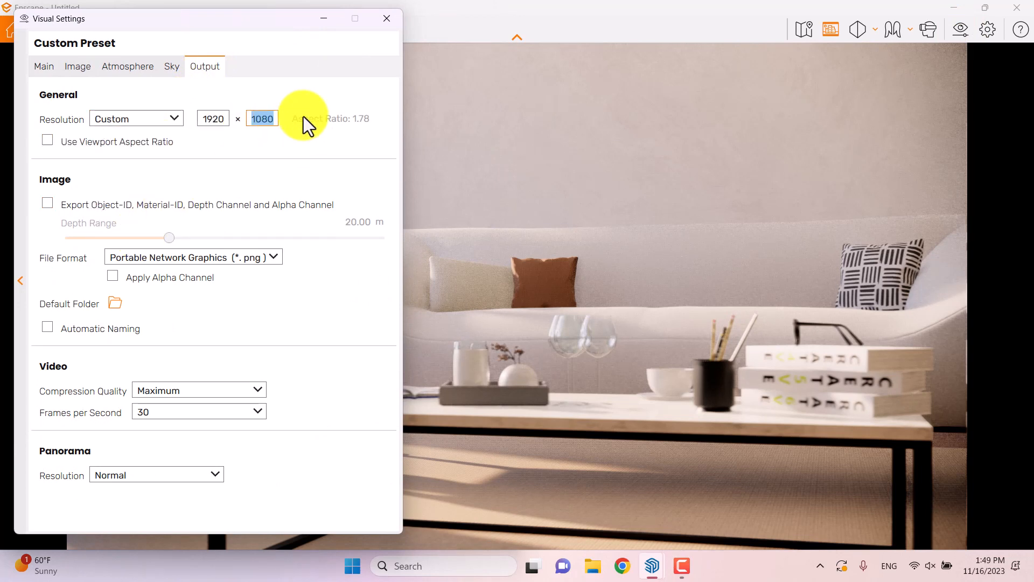
{"action": "type", "text": "1200"}
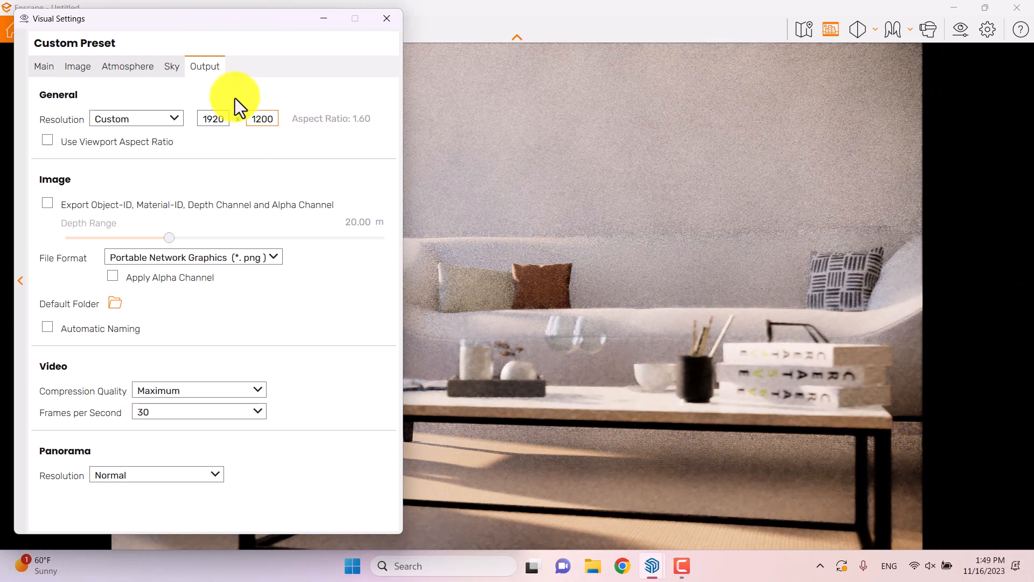
- Narrow the camera's horizontal field of view to 27° and set the focal point to 1.94 m
{"action": "left_click", "coordinate": [44, 66]}
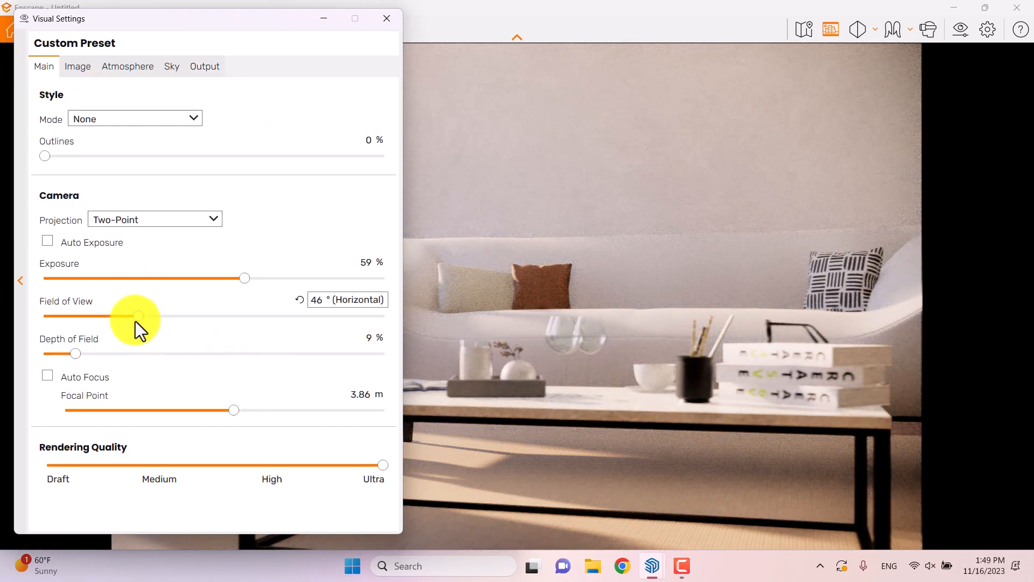
{"action": "left_click_drag", "start_coordinate": [135, 320], "coordinate": [87, 316]}
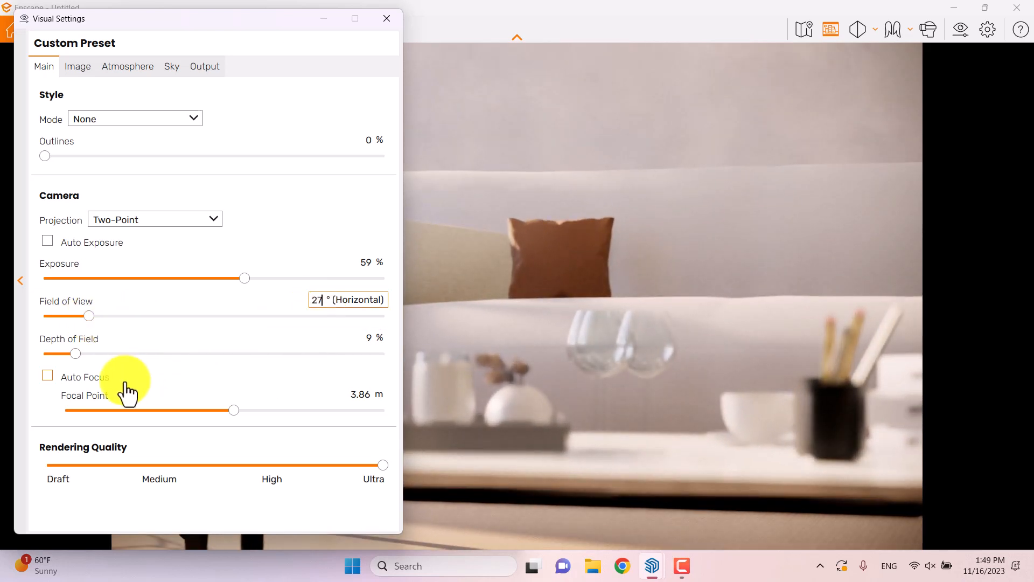
{"action": "left_click_drag", "start_coordinate": [234, 410], "coordinate": [203, 406]}
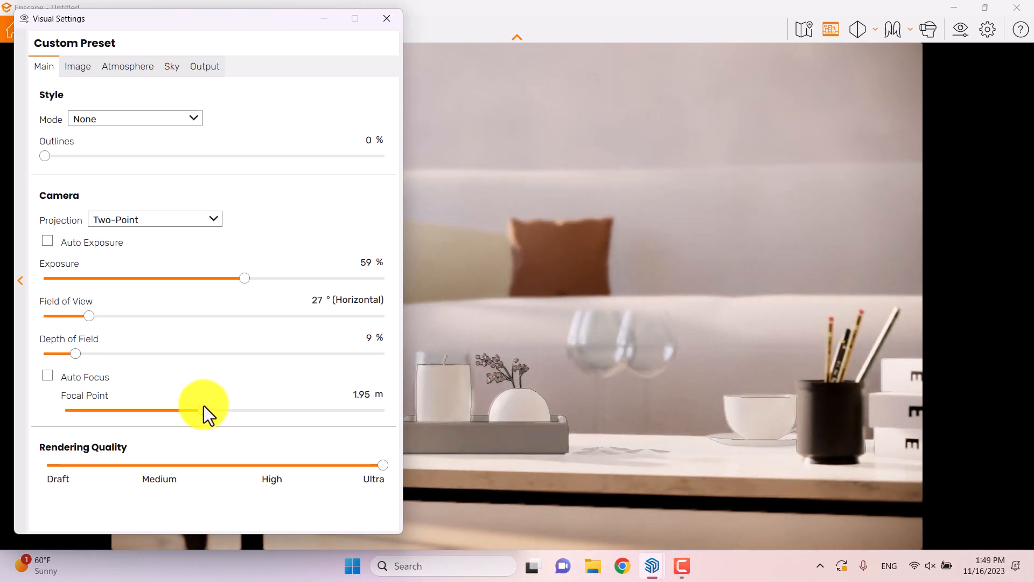
{"action": "left_click", "coordinate": [356, 396]}
{"action": "type", "text": "1.94"}
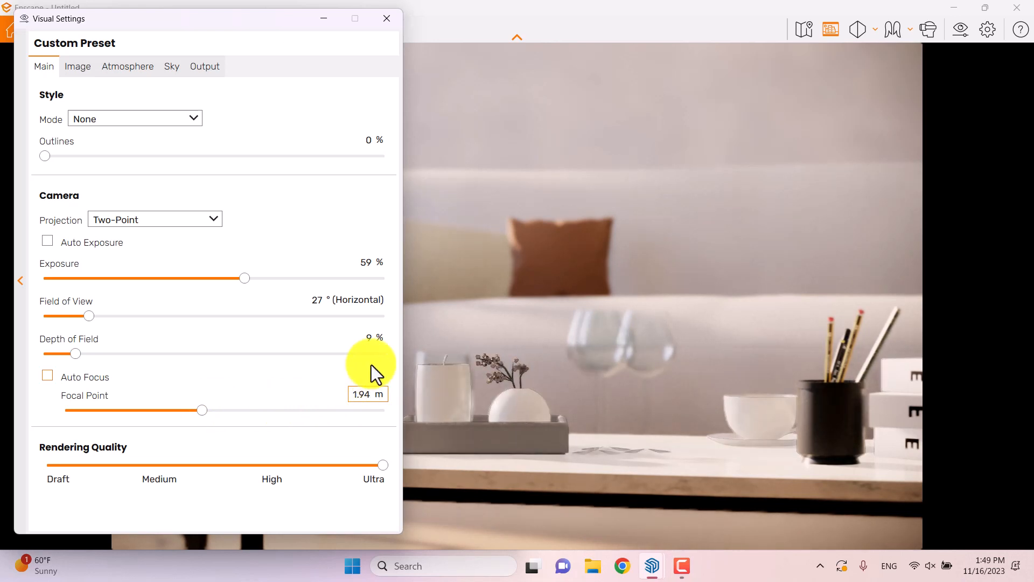
- Set the camera's depth of field to 8%, after trying 16% for a stronger background blur
{"action": "left_click", "coordinate": [368, 338]}
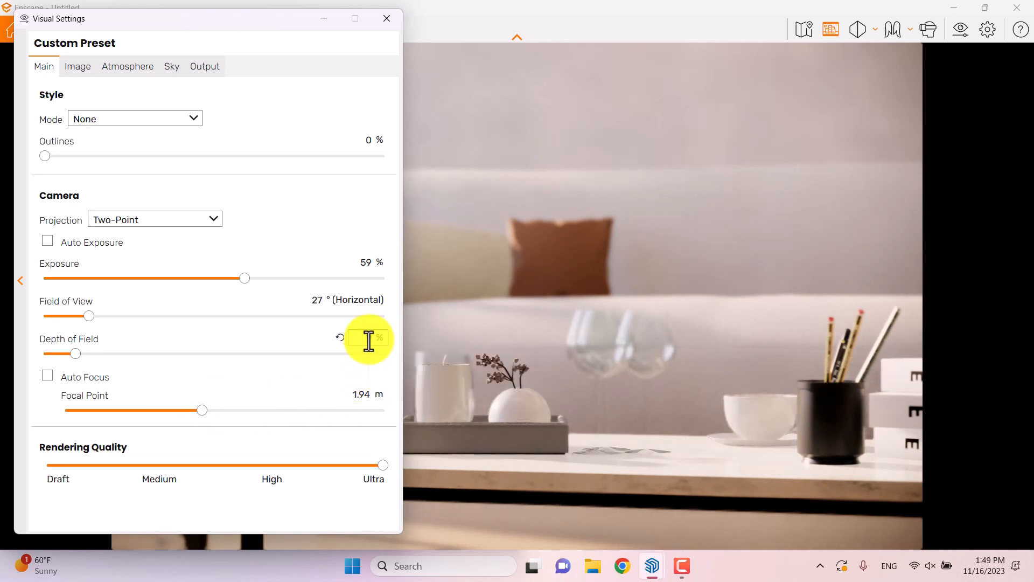
{"action": "key", "text": "Return"}
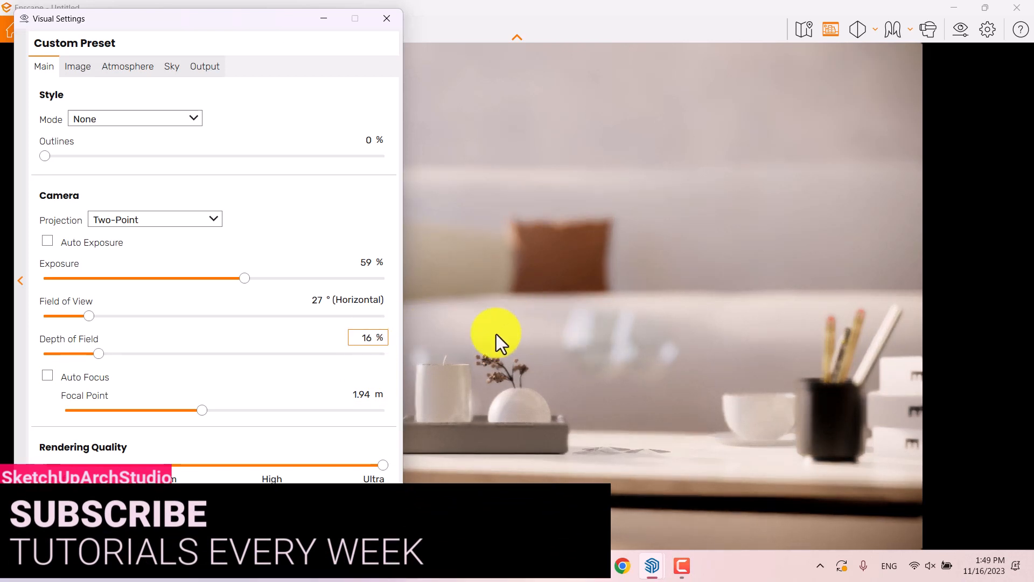
{"action": "left_click_drag", "start_coordinate": [361, 339], "coordinate": [399, 334]}
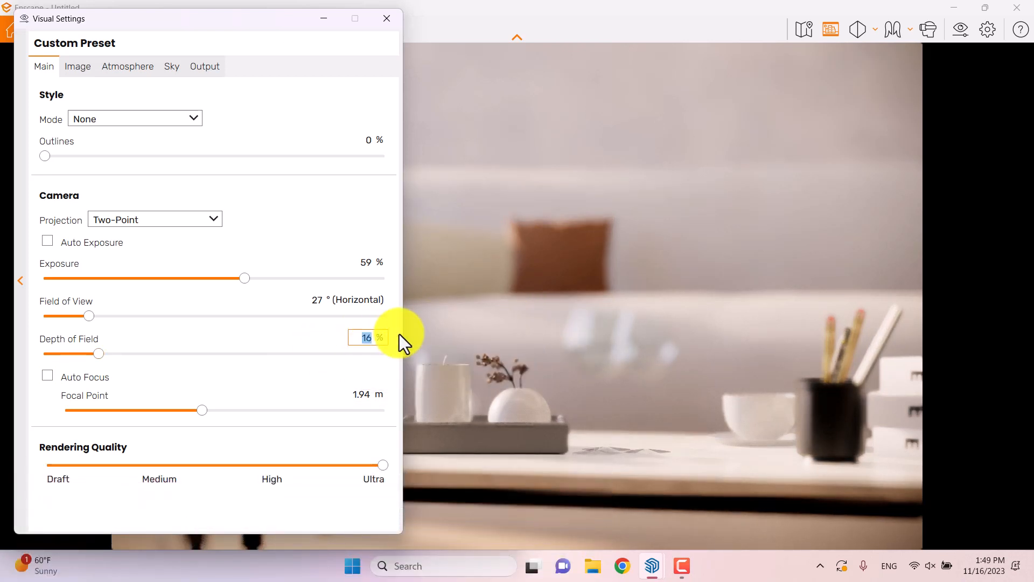
{"action": "type", "text": "8"}
{"action": "key", "text": "Return"}
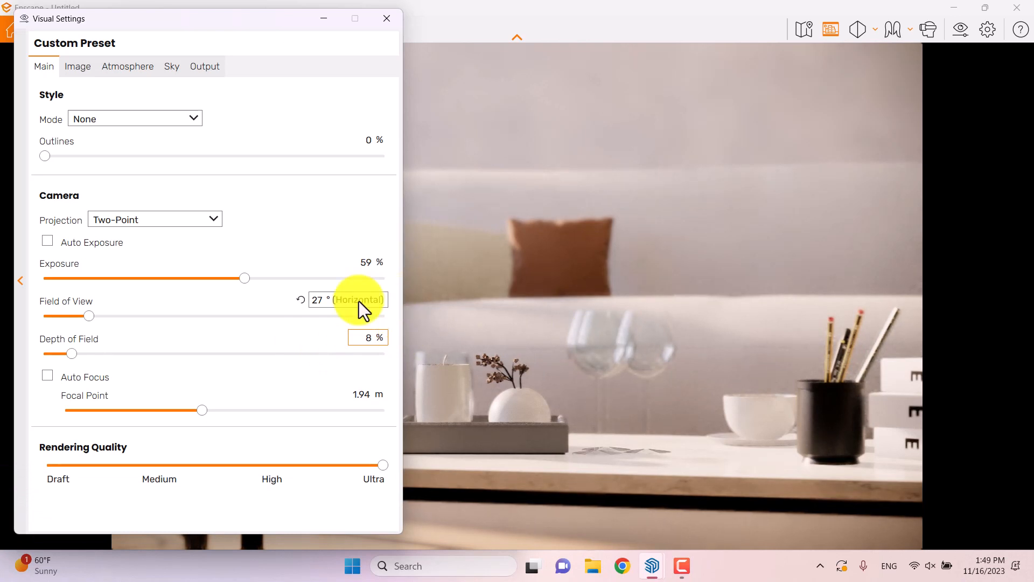
- Enable Auto Exposure and set the exposure to 53%
{"action": "left_click", "coordinate": [98, 244]}
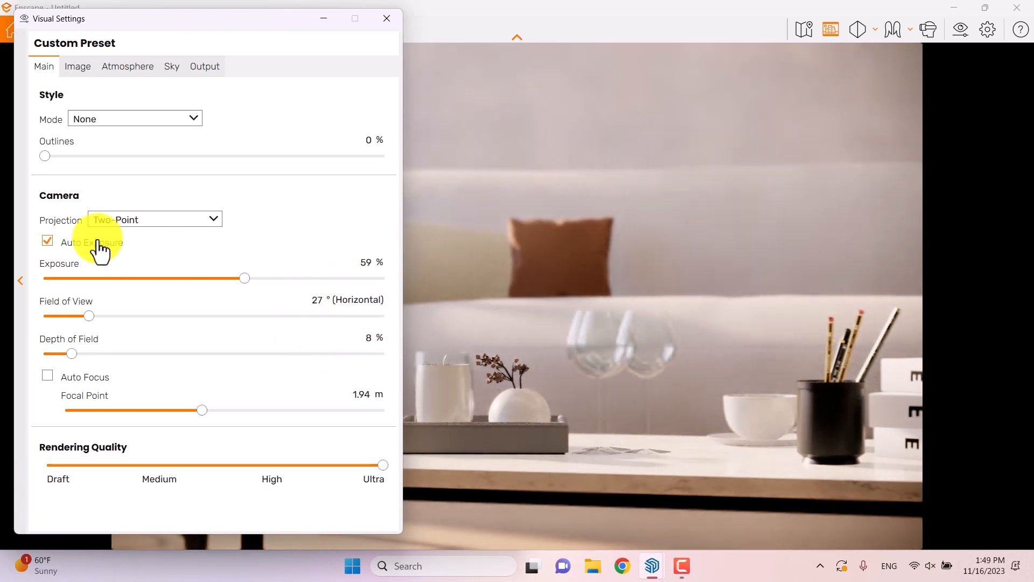
{"action": "left_click", "coordinate": [341, 264]}
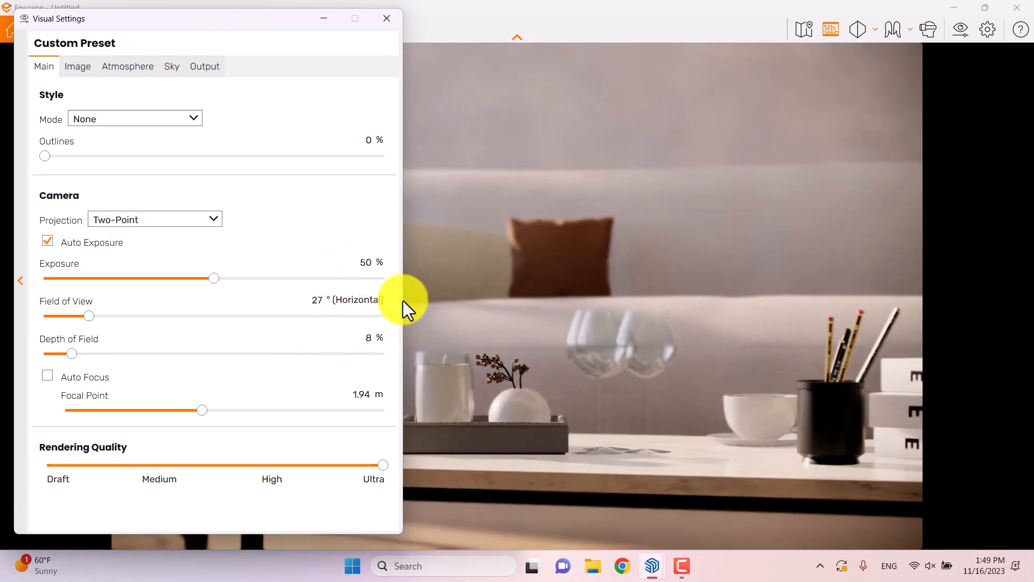
{"action": "type", "text": "53"}
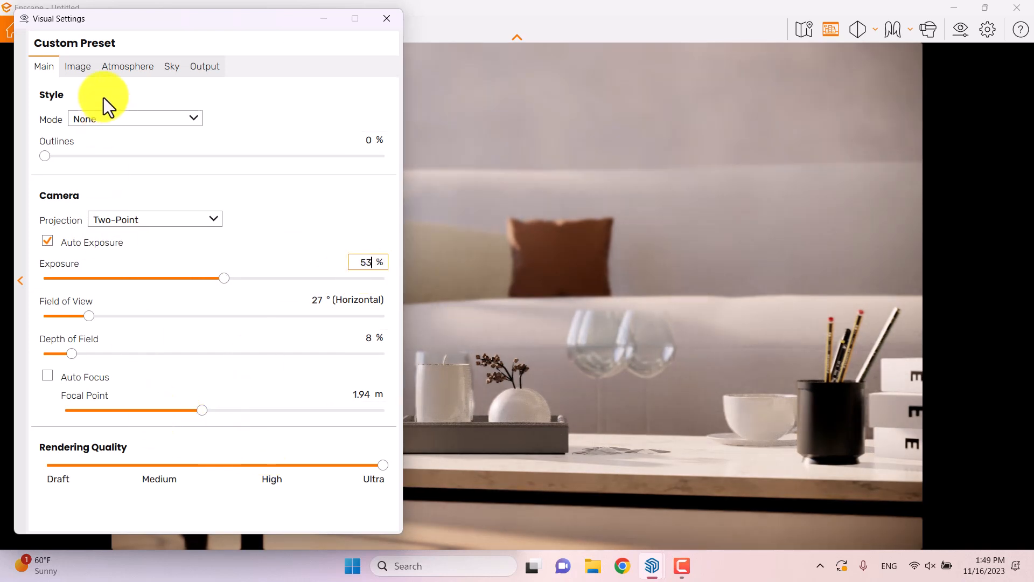
- Enable Auto Contrast and warm the image by setting the color temperature to 5,000 K
{"action": "left_click", "coordinate": [77, 67]}
{"action": "left_click", "coordinate": [47, 118]}
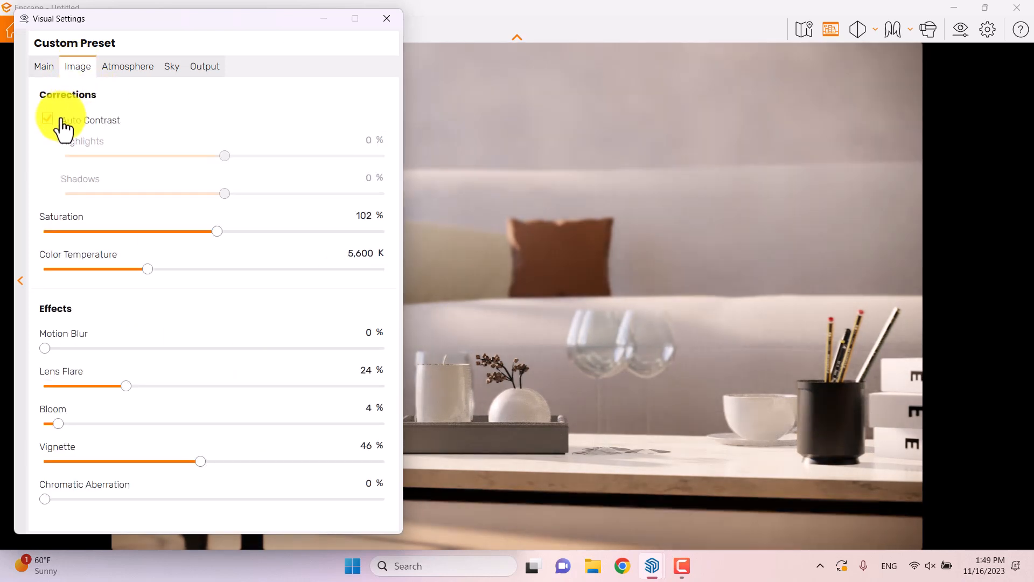
{"action": "left_click_drag", "start_coordinate": [149, 267], "coordinate": [127, 266]}
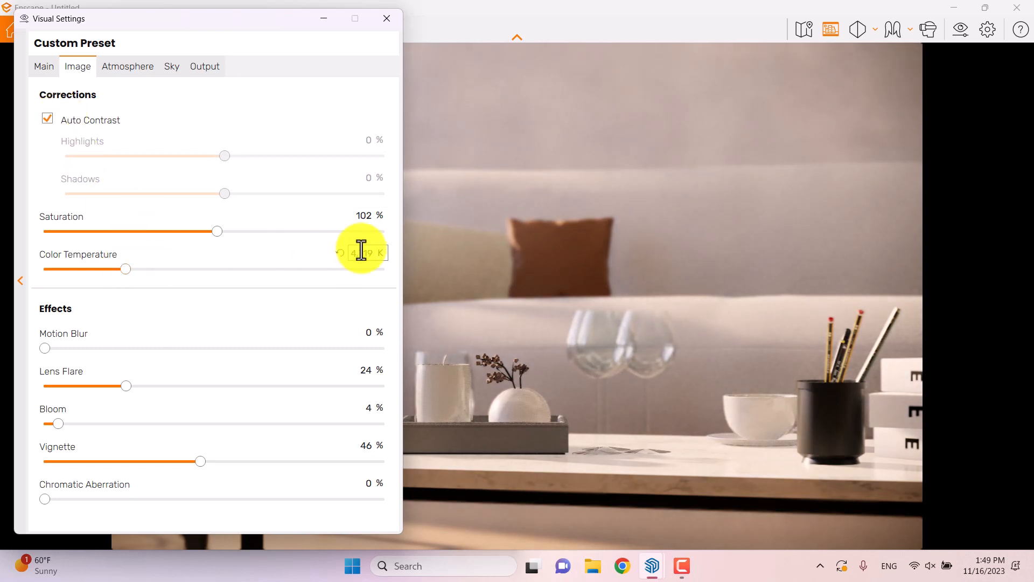
{"action": "type", "text": "5,0"}
{"action": "type", "text": "000"}
{"action": "key", "text": "Return"}
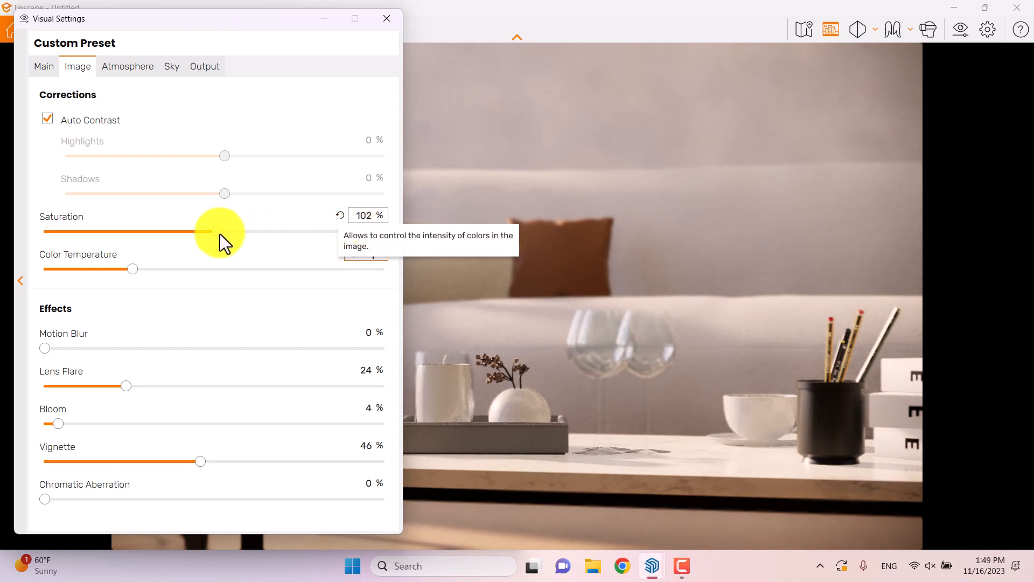
- Raise the image saturation to 111% and set the bloom effect to 26%
{"action": "left_click_drag", "start_coordinate": [217, 231], "coordinate": [237, 233]}
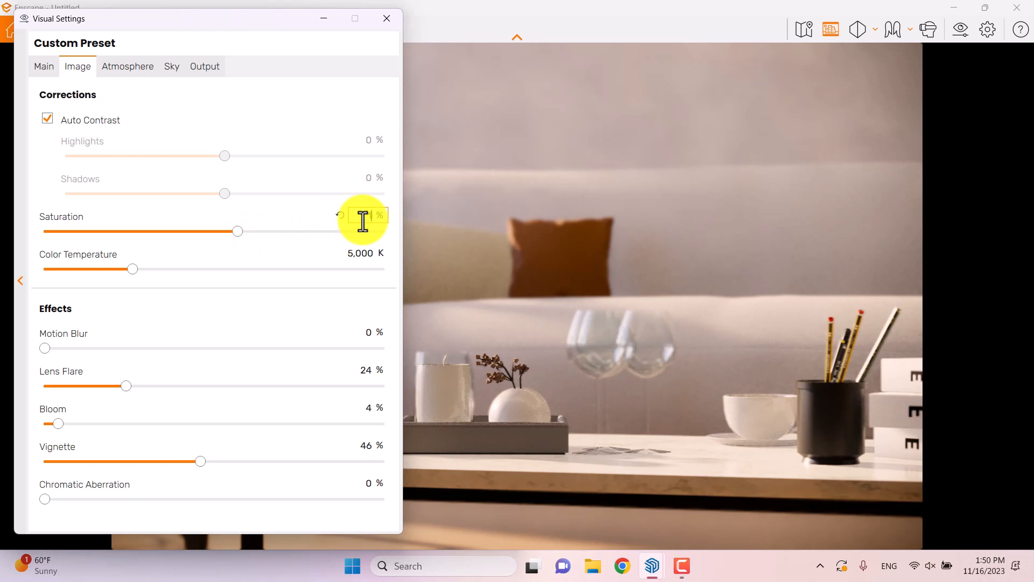
{"action": "key", "text": "Return"}
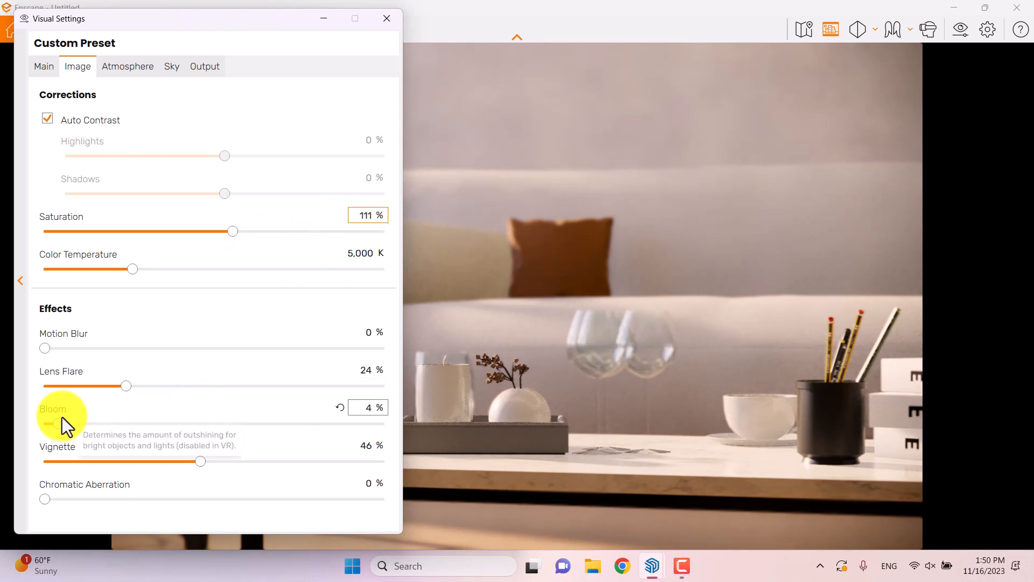
{"action": "left_click_drag", "start_coordinate": [63, 425], "coordinate": [110, 425]}
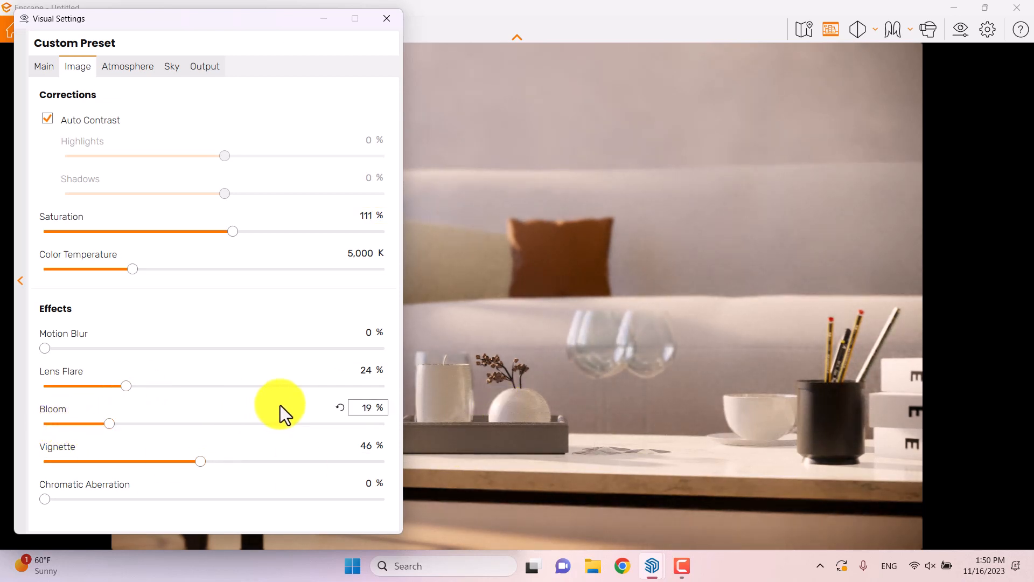
{"action": "type", "text": "26"}
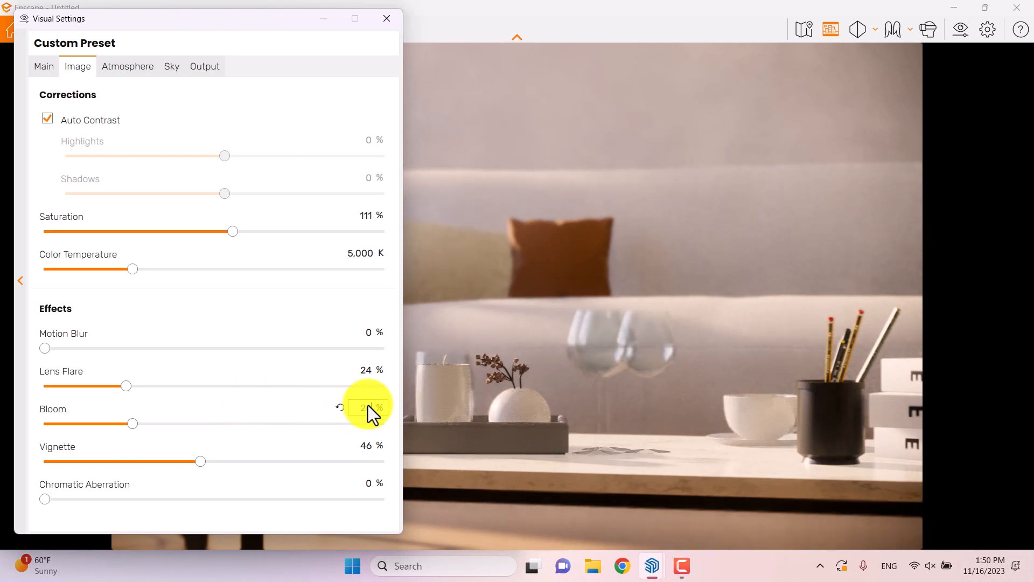
- Set the lens flare effect to 94% and close the visual settings
{"action": "left_click", "coordinate": [366, 372]}
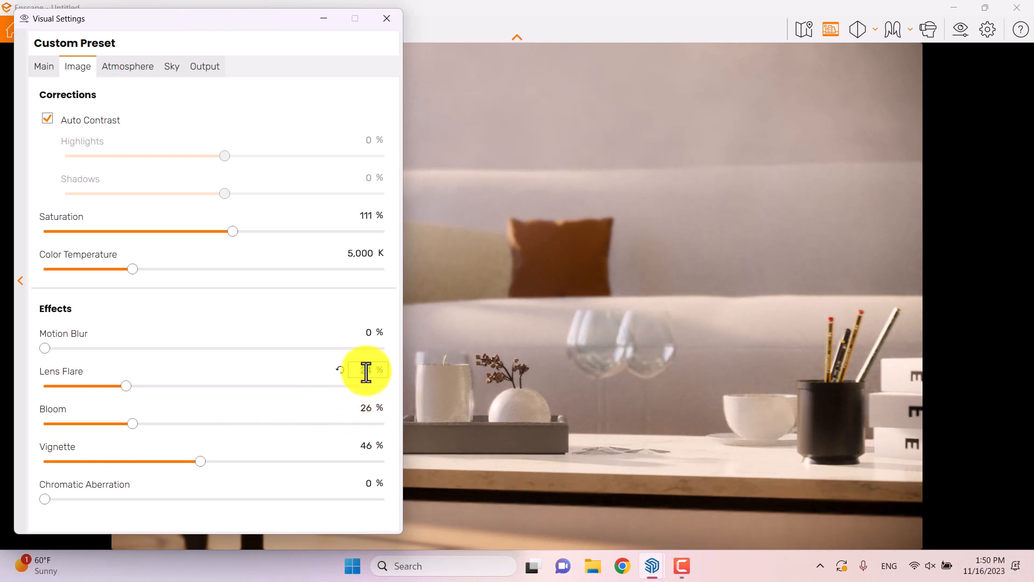
{"action": "type", "text": "94"}
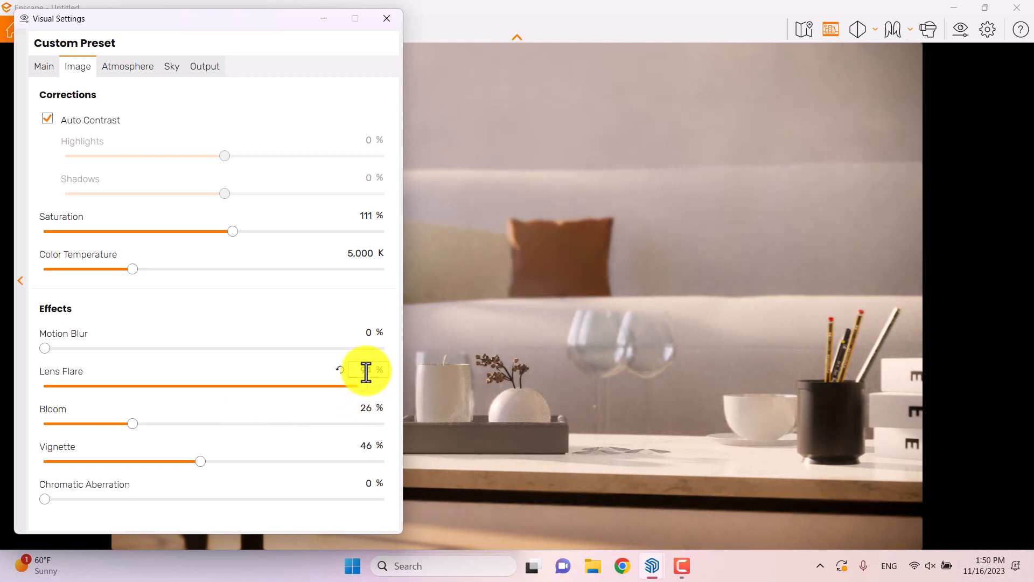
{"action": "left_click", "coordinate": [386, 18]}
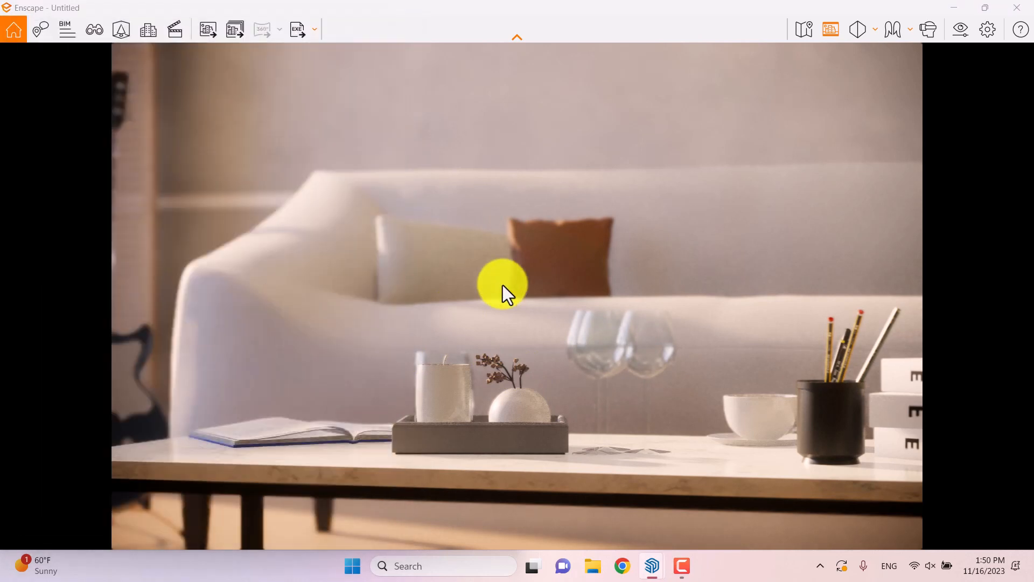
- Adjust the sun so its light casts shadows across the sofa, and export the view to the Desktop as a Portable Network Graphics image
{"action": "right_click_drag", "start_coordinate": [502, 286], "coordinate": [502, 286], "text": "shift"}
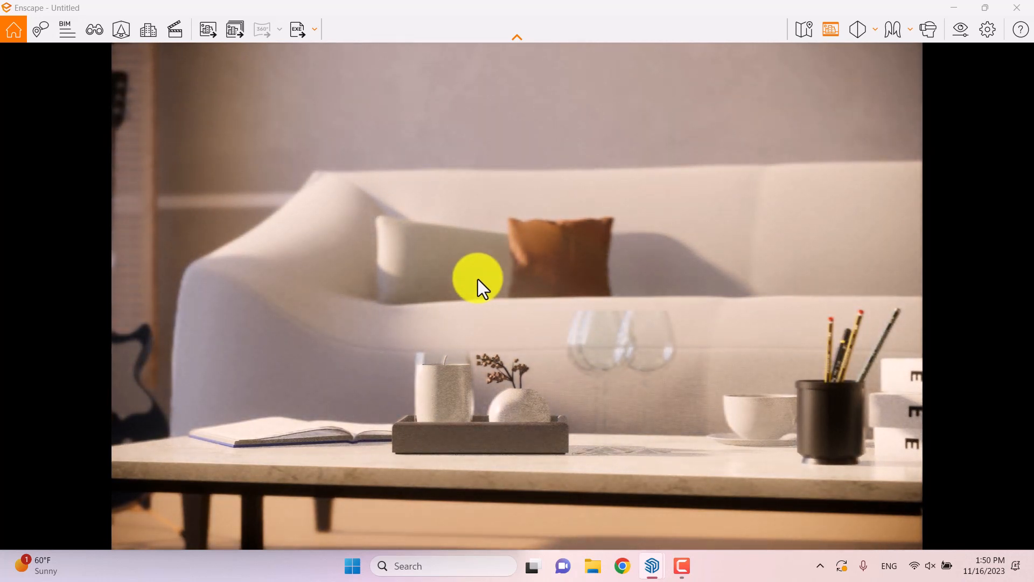
{"action": "left_click", "coordinate": [213, 37]}
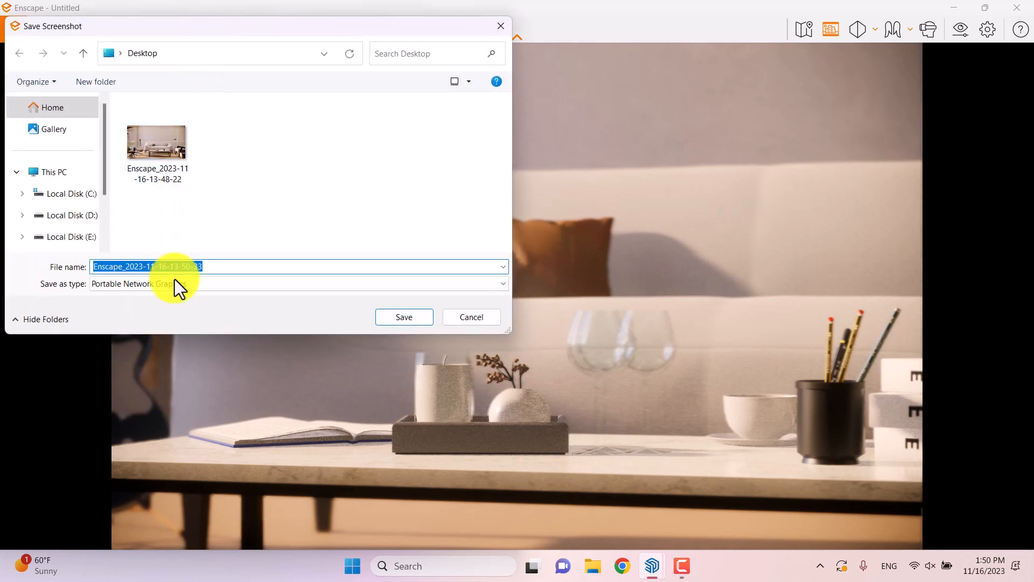
{"action": "left_click", "coordinate": [402, 322]}
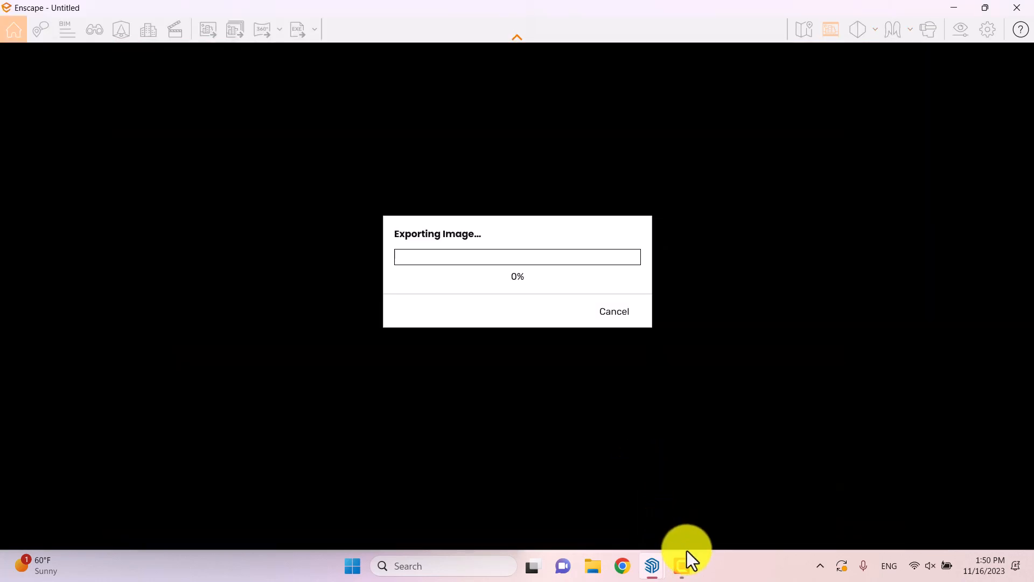
{"action": "mouse_move", "coordinate": [688, 572]}
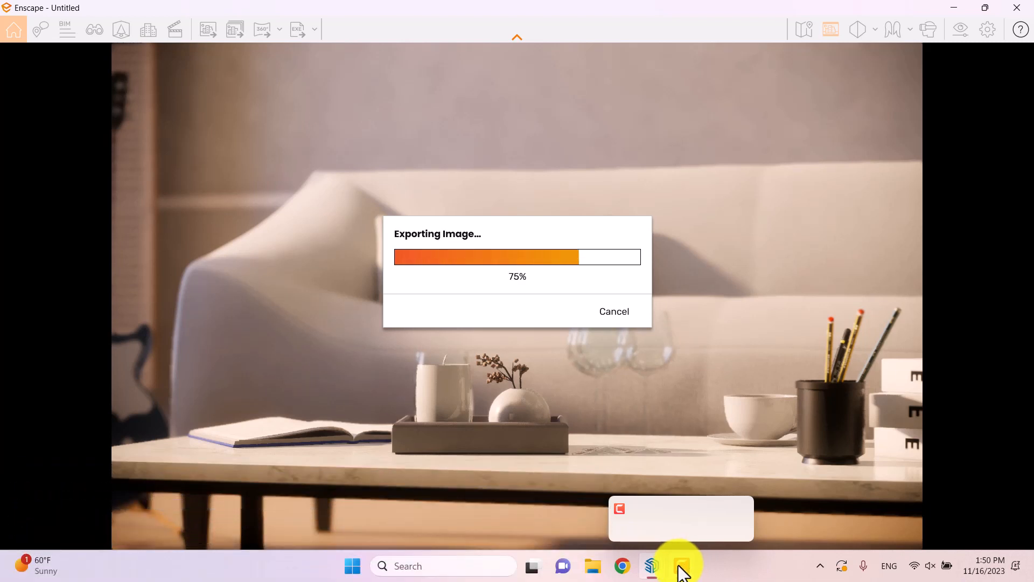
{"action": "left_click", "coordinate": [680, 566]}
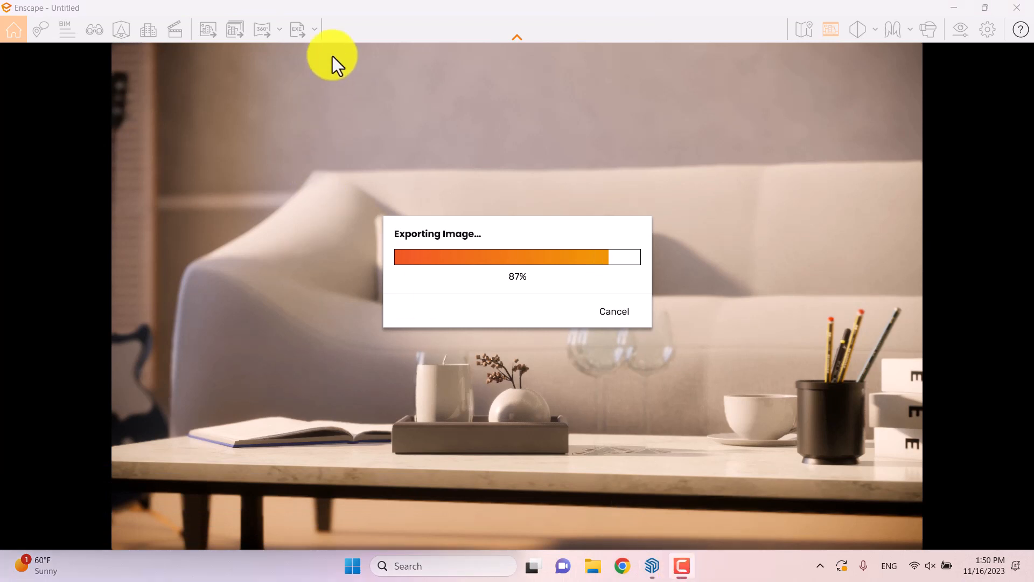